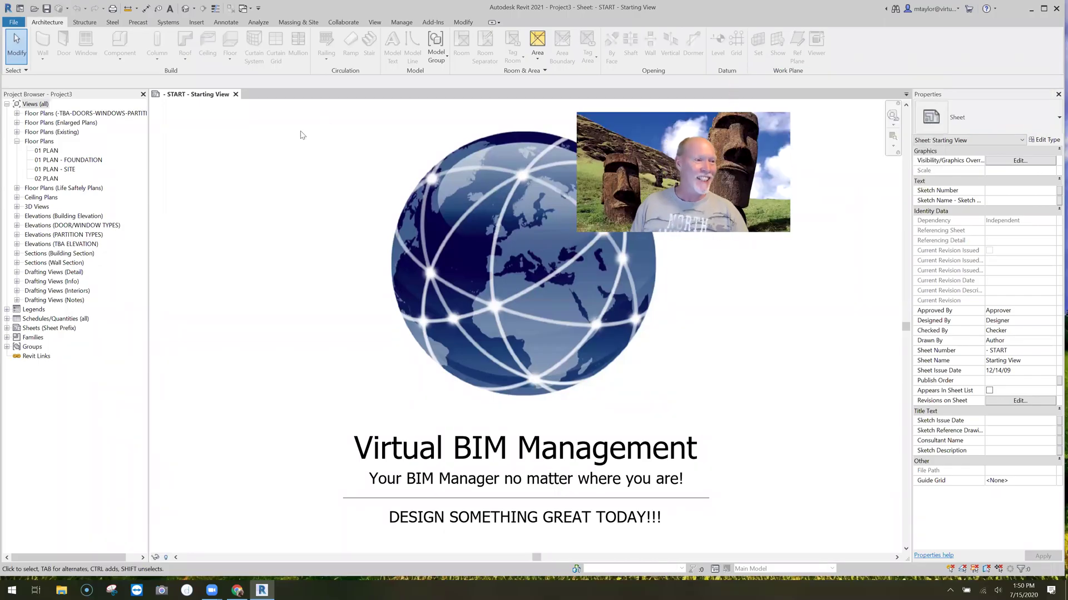
- Switch to the default {3D} view and zoom to frame the house model
{"action": "left_click", "coordinate": [185, 8]}
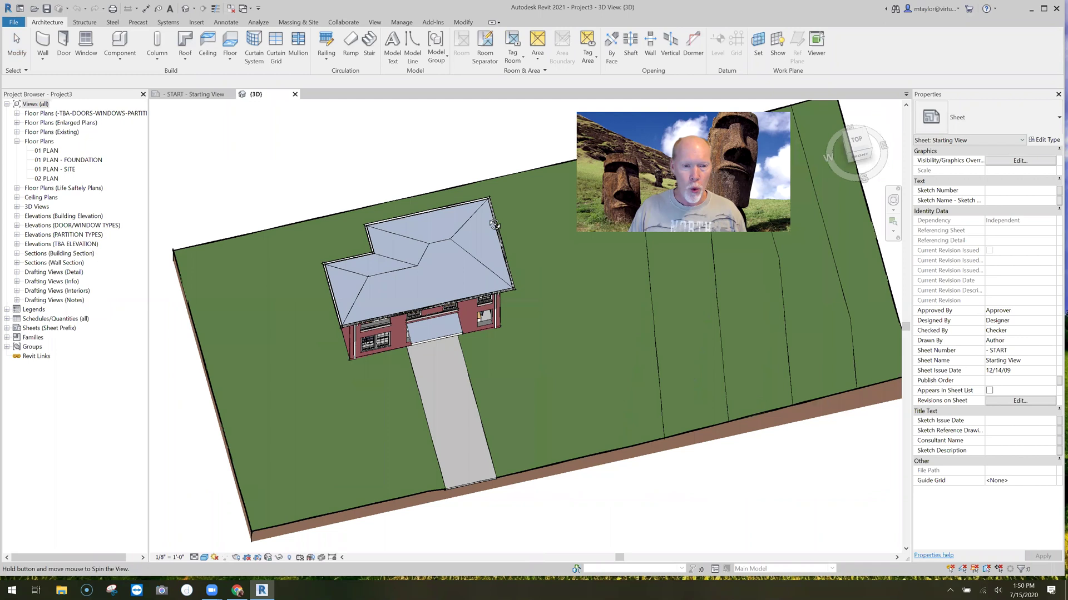
{"action": "scroll", "coordinate": [435, 305], "scroll_direction": "up", "scroll_amount": 5}
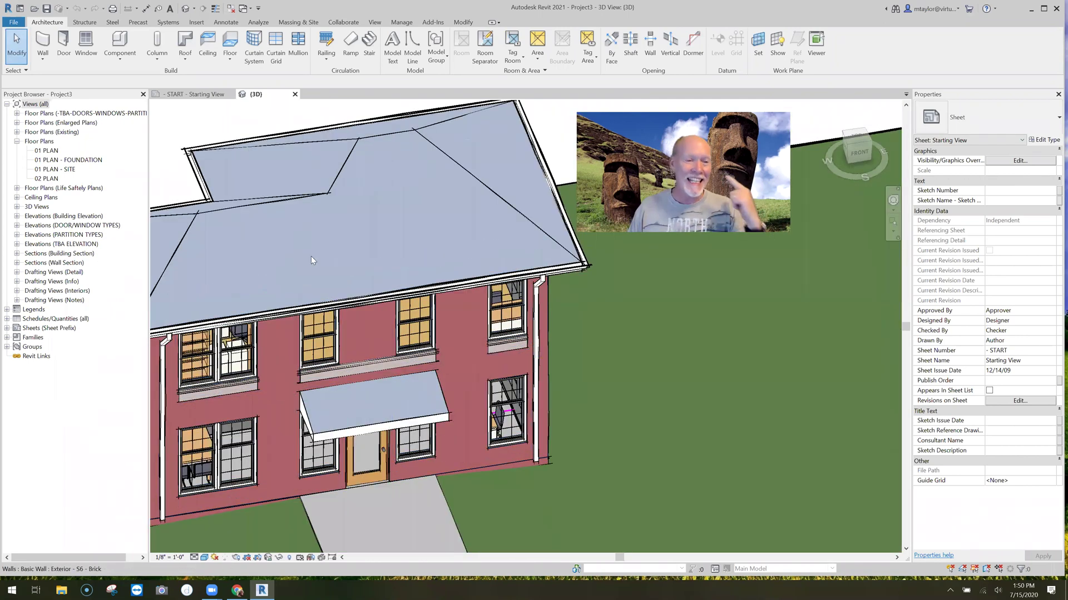
{"action": "scroll", "coordinate": [339, 248], "scroll_direction": "down", "scroll_amount": 3}
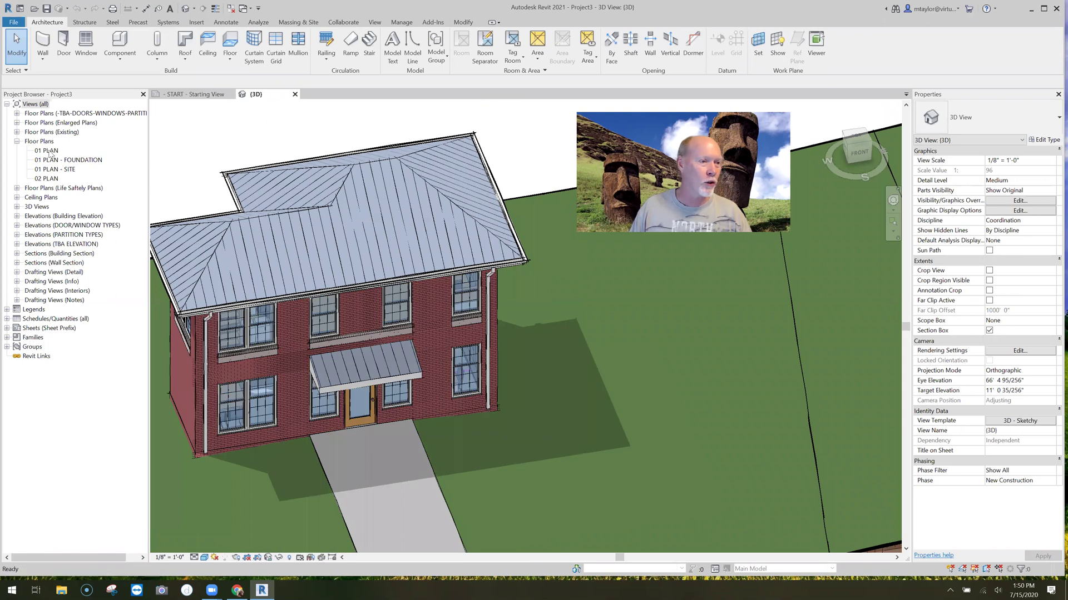
- Open the 01 PLAN floor plan and zoom in on the stair and chairs beside the toilet
{"action": "double_click", "coordinate": [49, 151]}
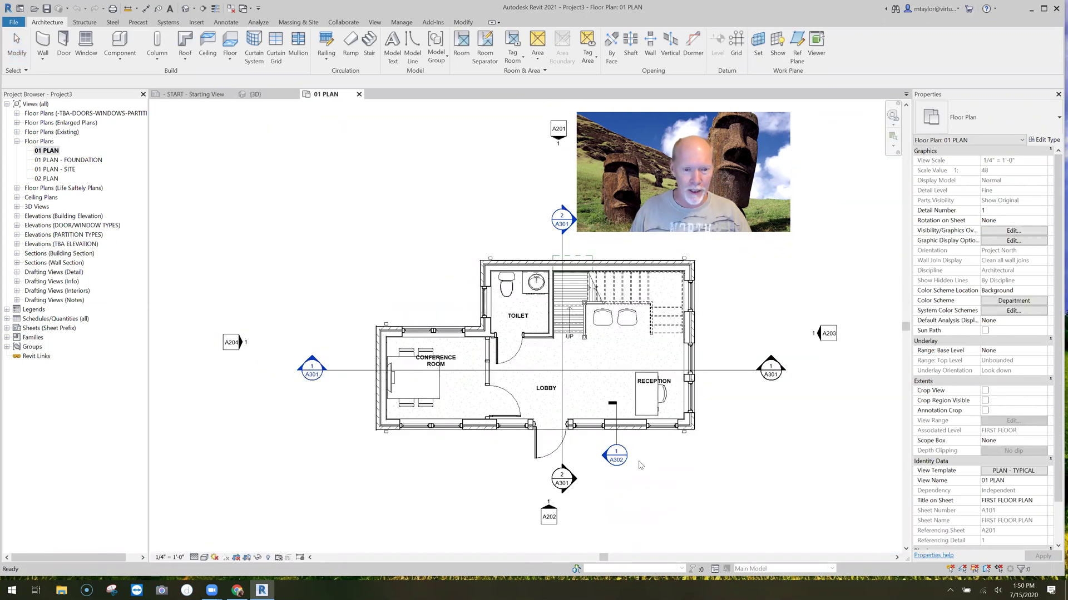
{"action": "mouse_move", "coordinate": [615, 481]}
{"action": "middle_mouse_down"}
{"action": "mouse_move", "coordinate": [538, 469]}
{"action": "mouse_move", "coordinate": [449, 358]}
{"action": "middle_mouse_up"}
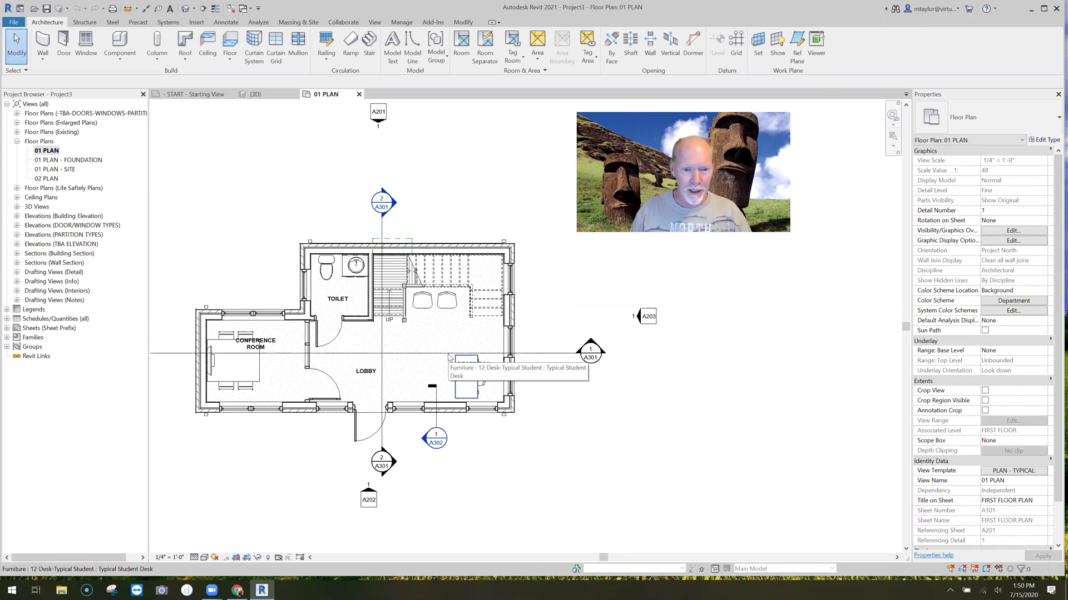
{"action": "scroll", "coordinate": [428, 259], "scroll_direction": "up", "scroll_amount": 3}
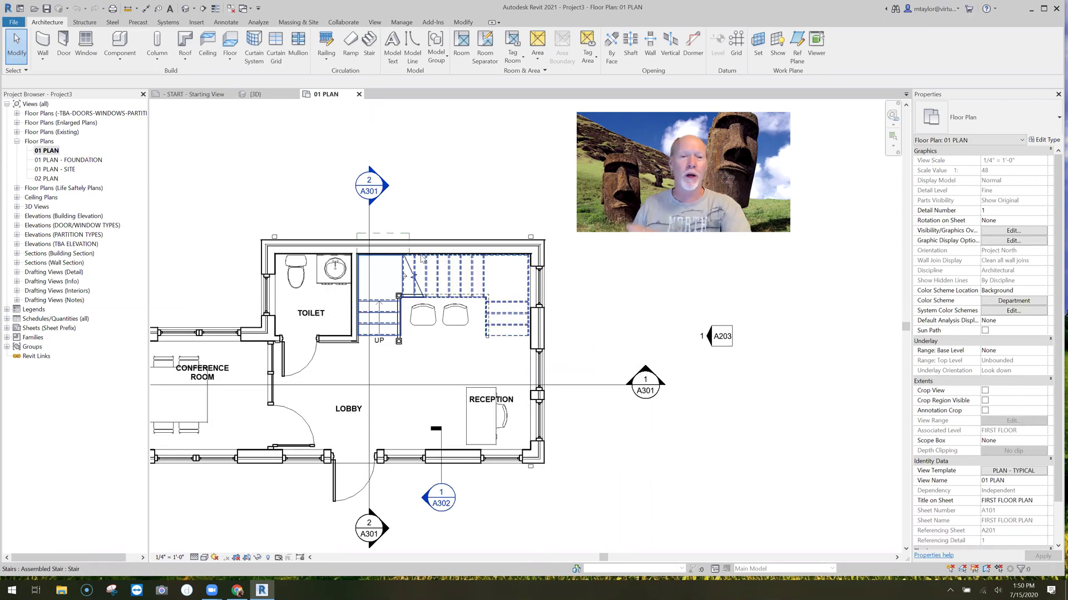
{"action": "scroll", "coordinate": [425, 261], "scroll_direction": "up", "scroll_amount": 1}
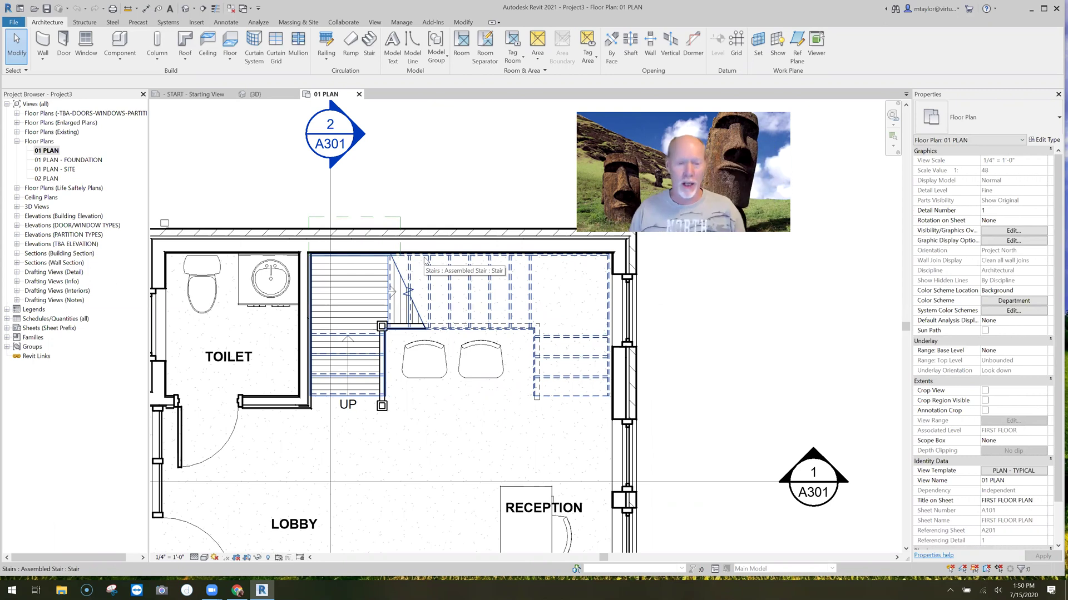
{"action": "middle_click_drag", "start_coordinate": [434, 384], "coordinate": [407, 274]}
- Delete the existing stair and both chairs, then centre the cleared room
{"action": "left_click", "coordinate": [408, 271]}
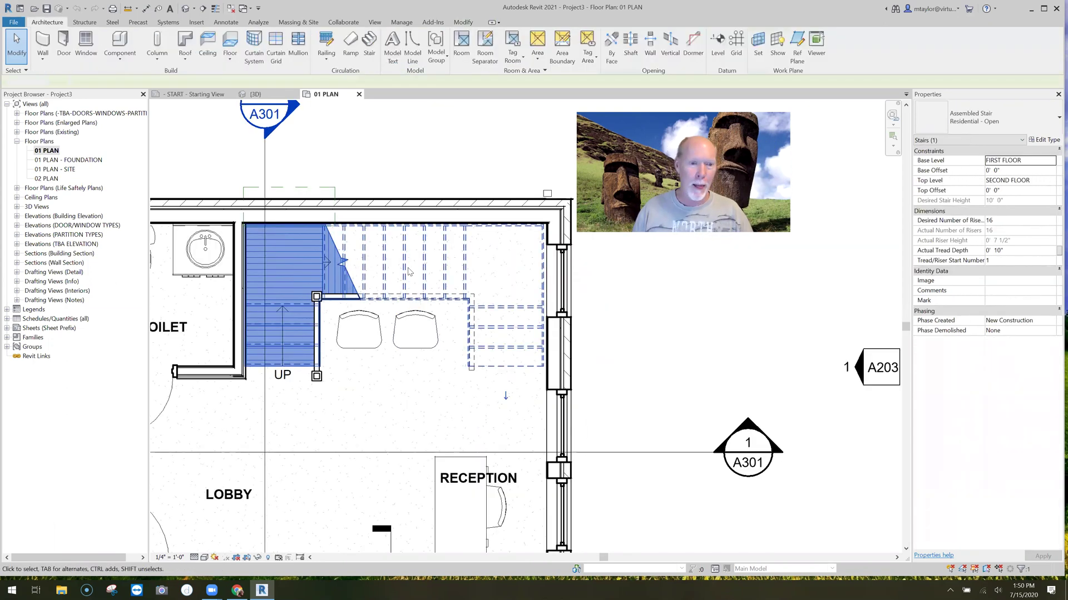
{"action": "key", "text": "Delete"}
{"action": "left_click", "coordinate": [402, 317]}
{"action": "key", "text": "Delete"}
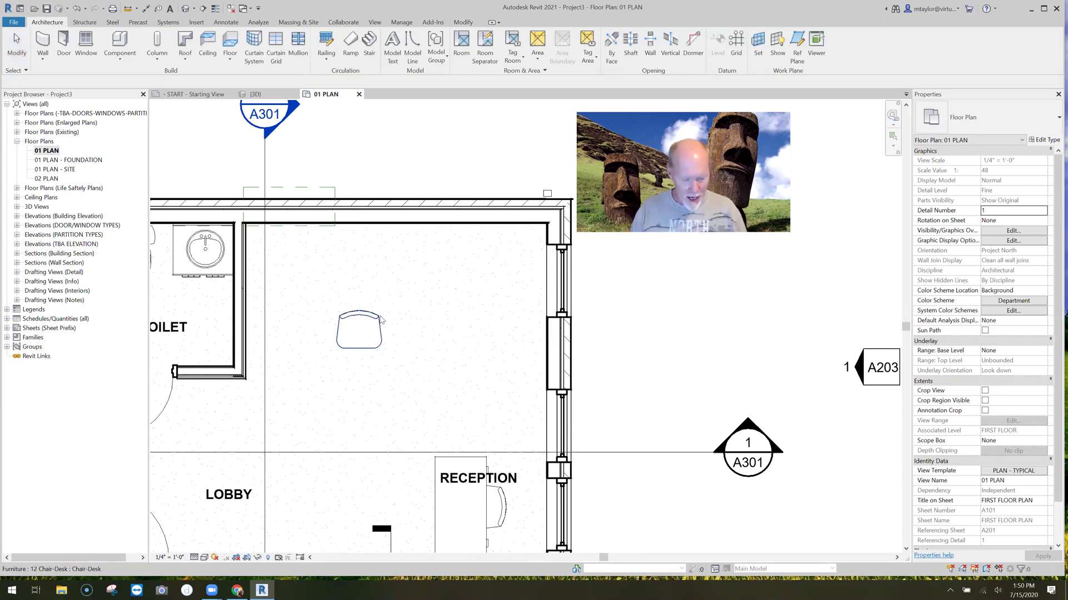
{"action": "left_click", "coordinate": [381, 318]}
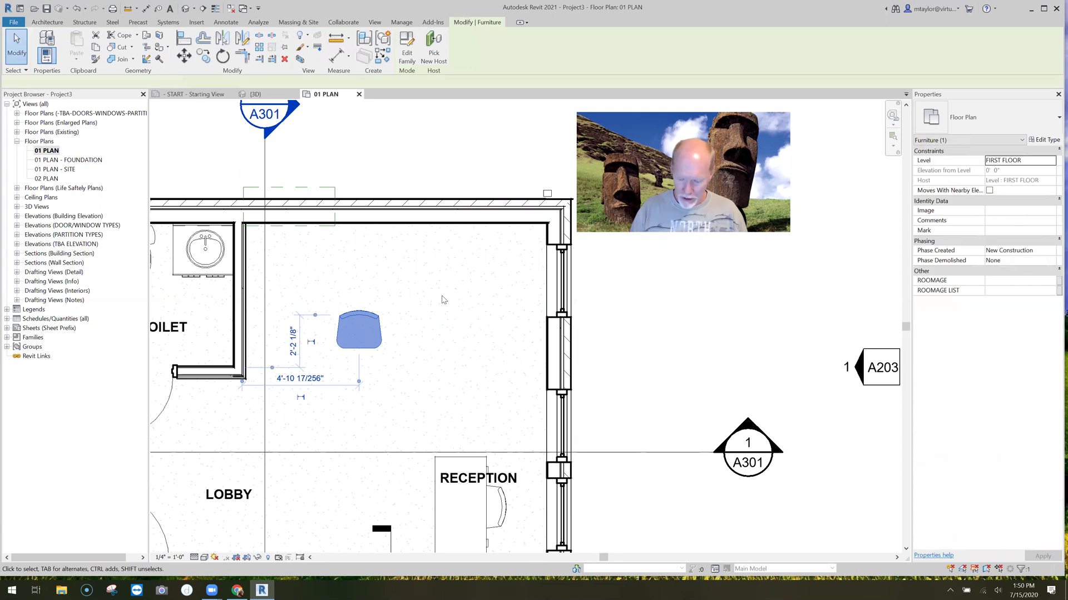
{"action": "key", "text": "Delete"}
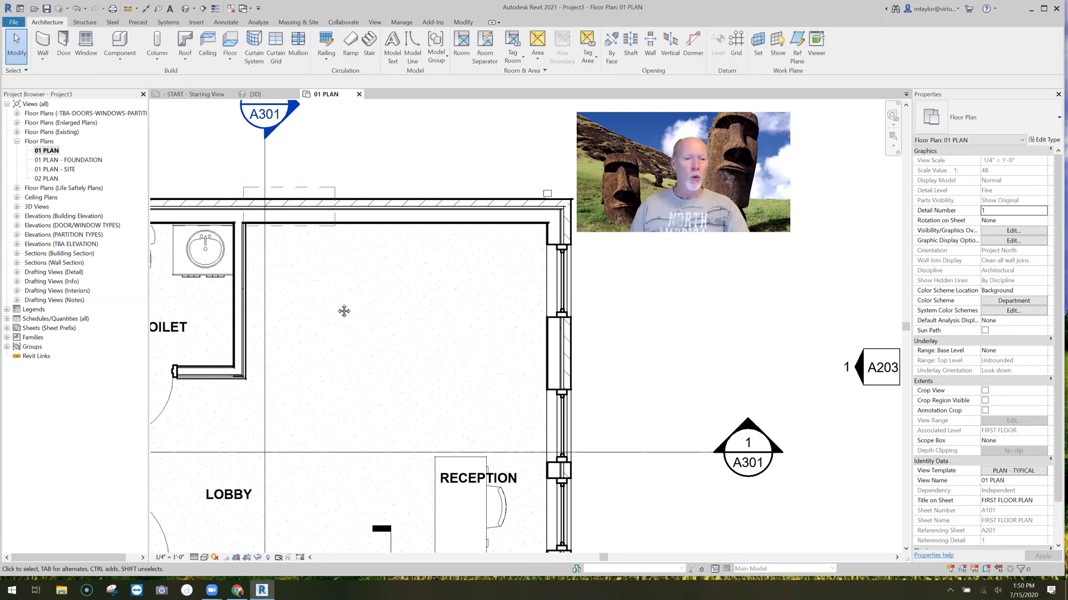
{"action": "middle_click_drag", "start_coordinate": [451, 226], "coordinate": [418, 216]}
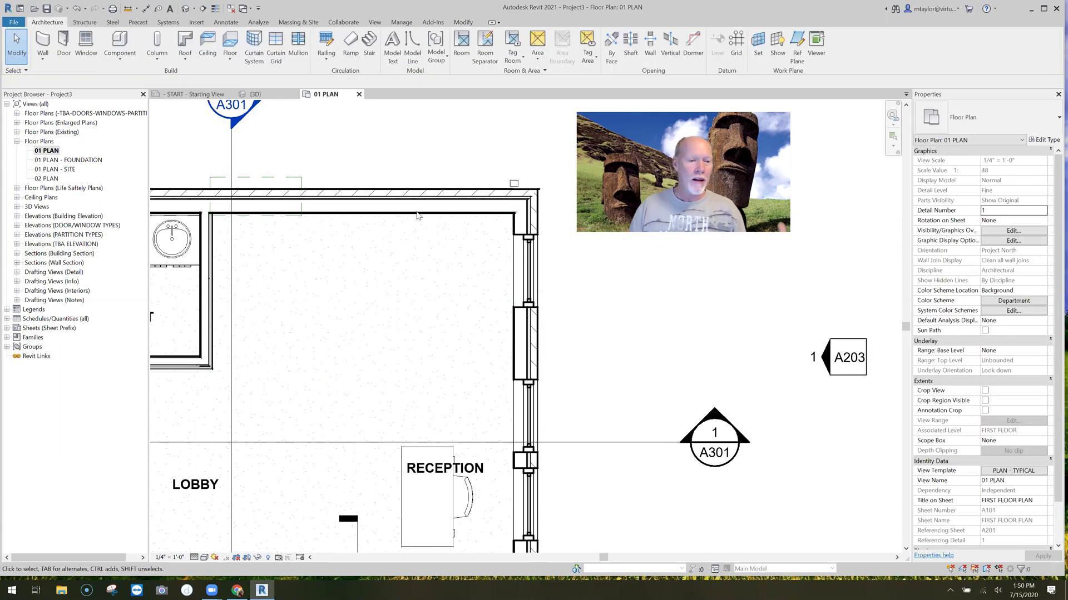
- Start an Assembled Stair Residential – Open from FIRST FLOOR to SECOND FLOOR, 16 risers, 3' 0" width
{"action": "left_click", "coordinate": [369, 47]}
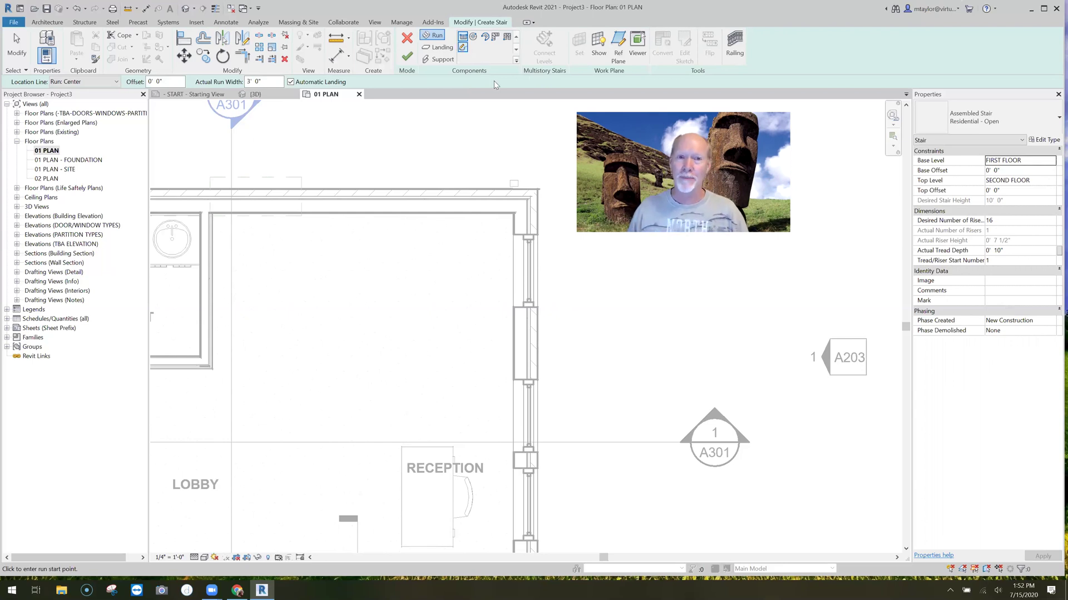
- Trace the outer stair boundary up the left wall, along the top wall and down the right wall
{"action": "key", "text": "Escape"}
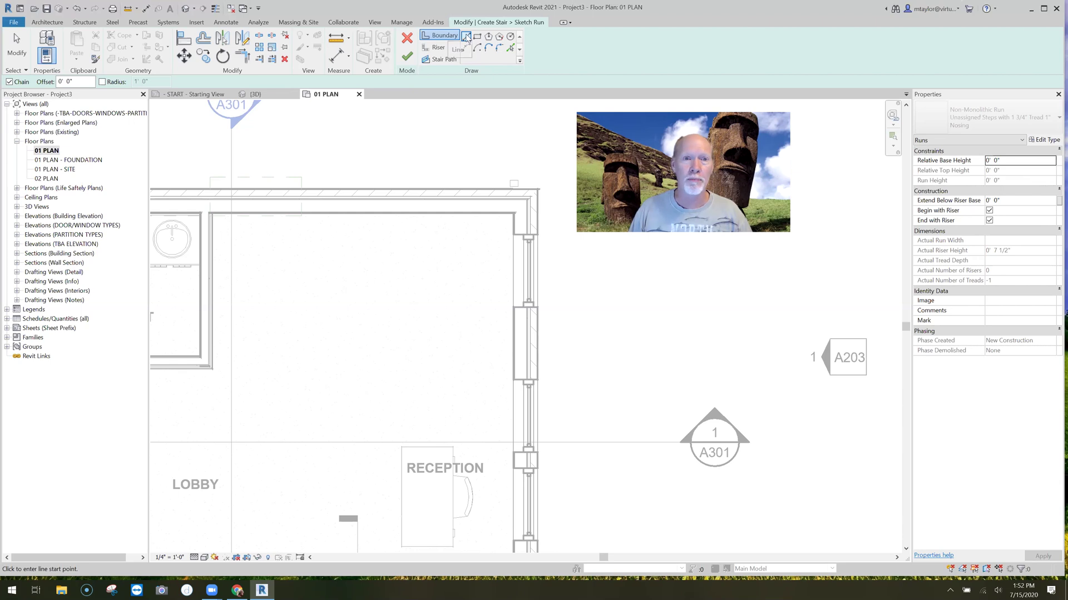
{"action": "left_click", "coordinate": [211, 368]}
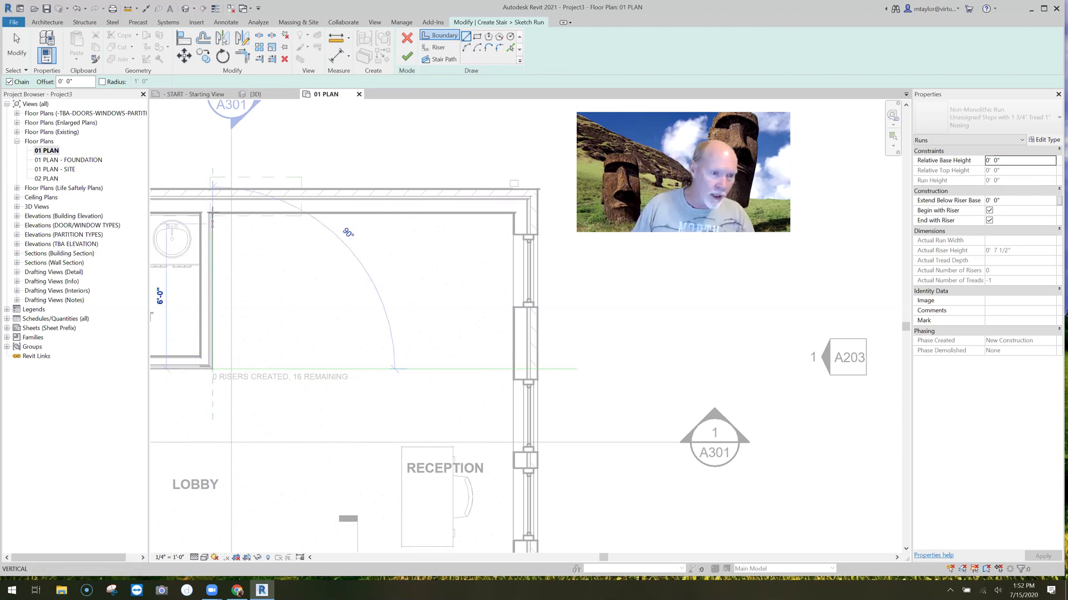
{"action": "left_click", "coordinate": [211, 213]}
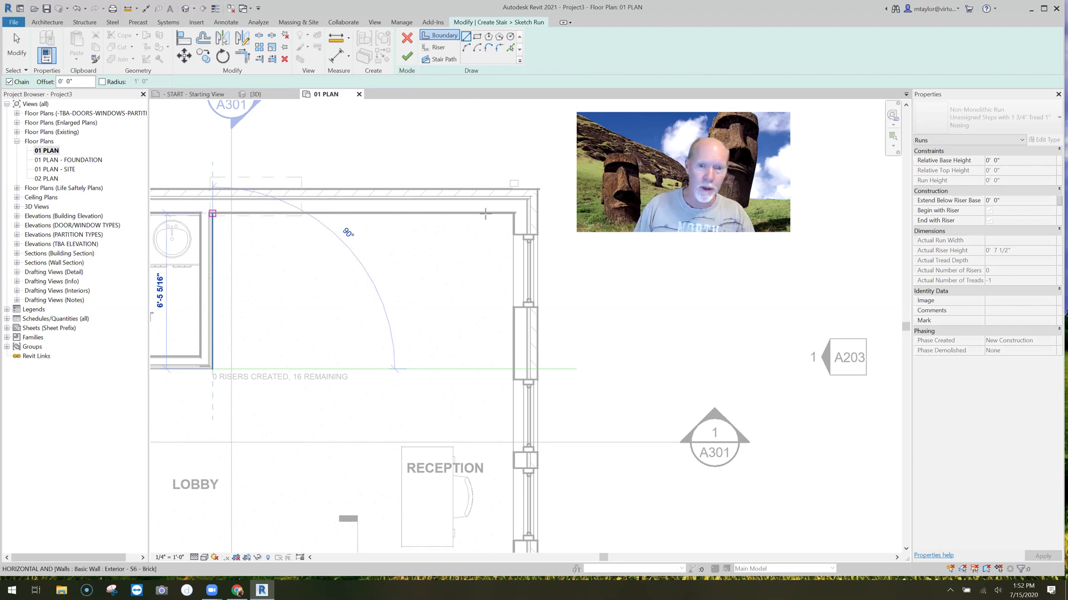
{"action": "left_click", "coordinate": [513, 213]}
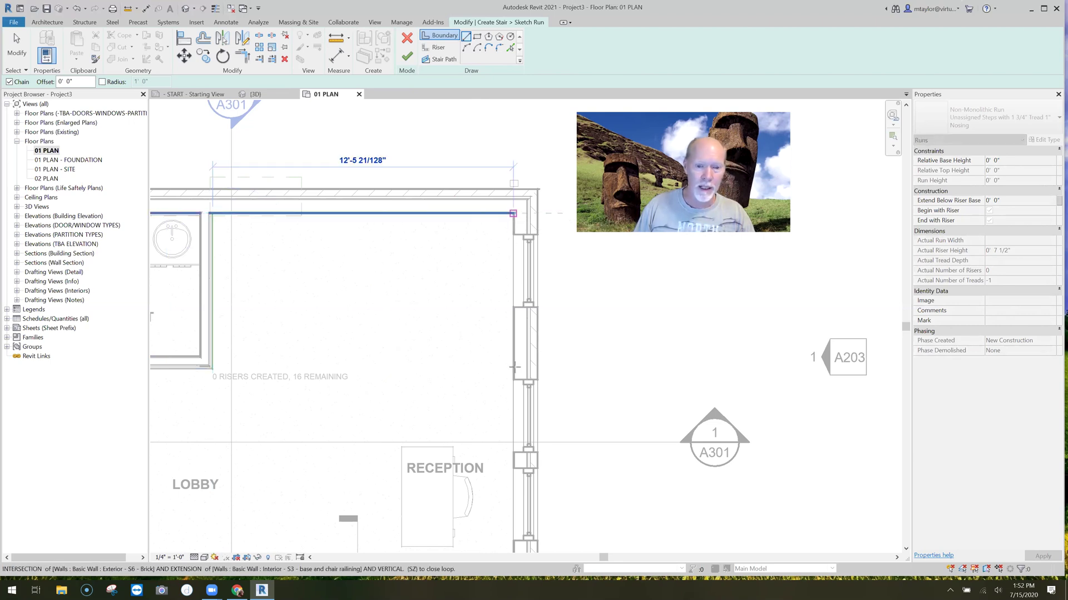
{"action": "left_click", "coordinate": [513, 380]}
{"action": "key", "text": "Escape"}
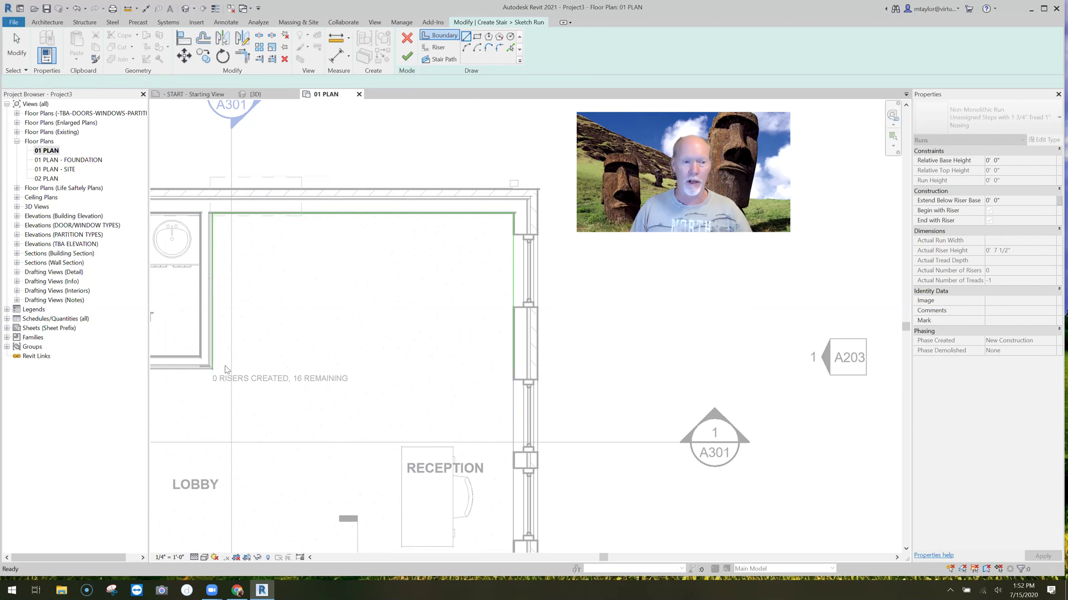
{"action": "key", "text": "Escape"}
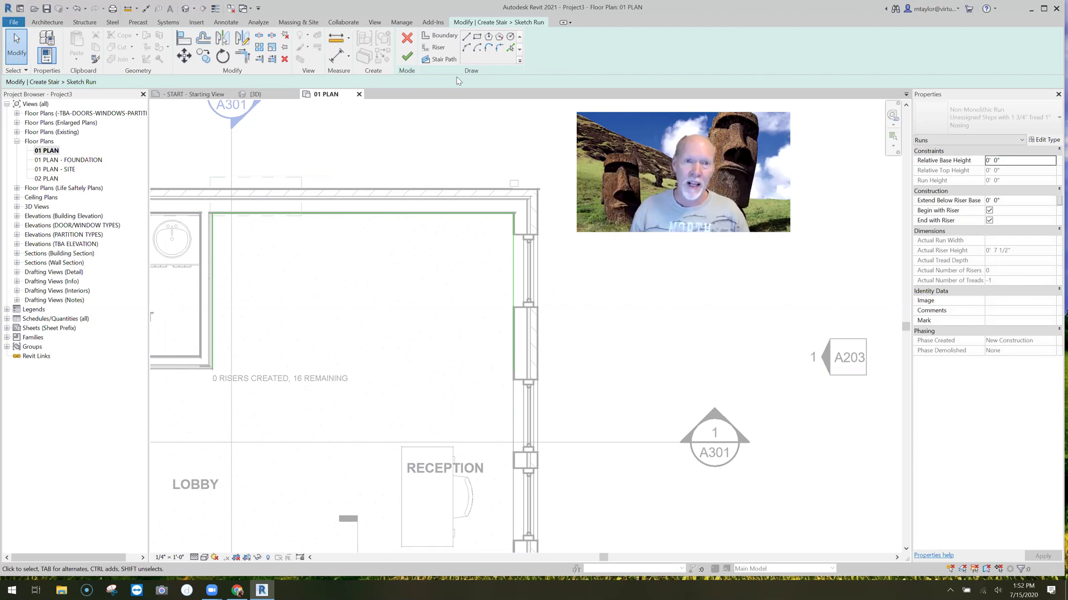
- Draw the inner tapered boundary 3'-0" from the left wall with an 8'-0" top edge
{"action": "left_click", "coordinate": [466, 37]}
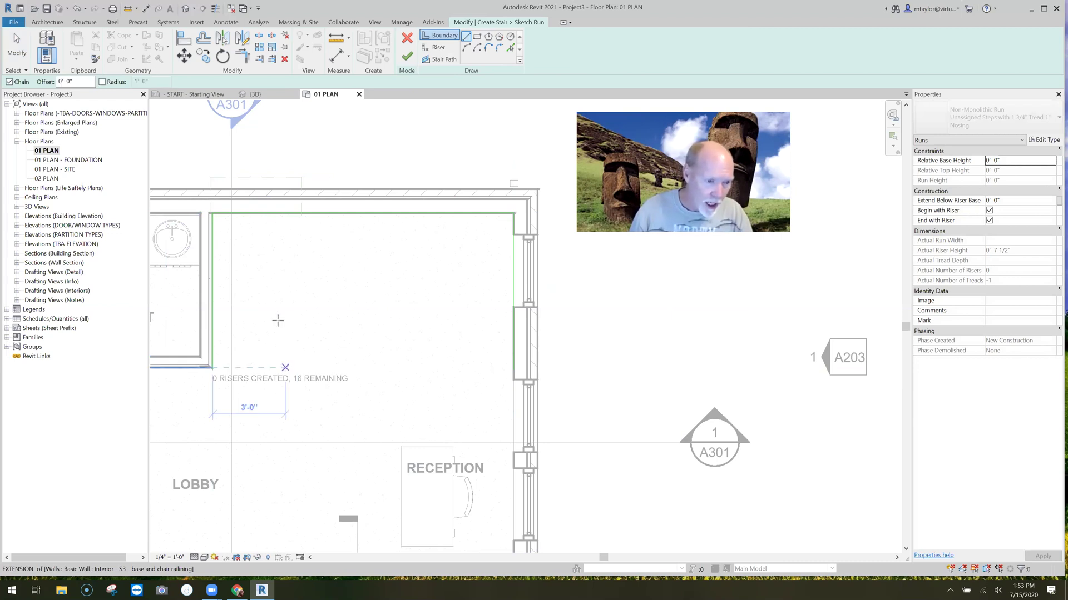
{"action": "left_click", "coordinate": [257, 276]}
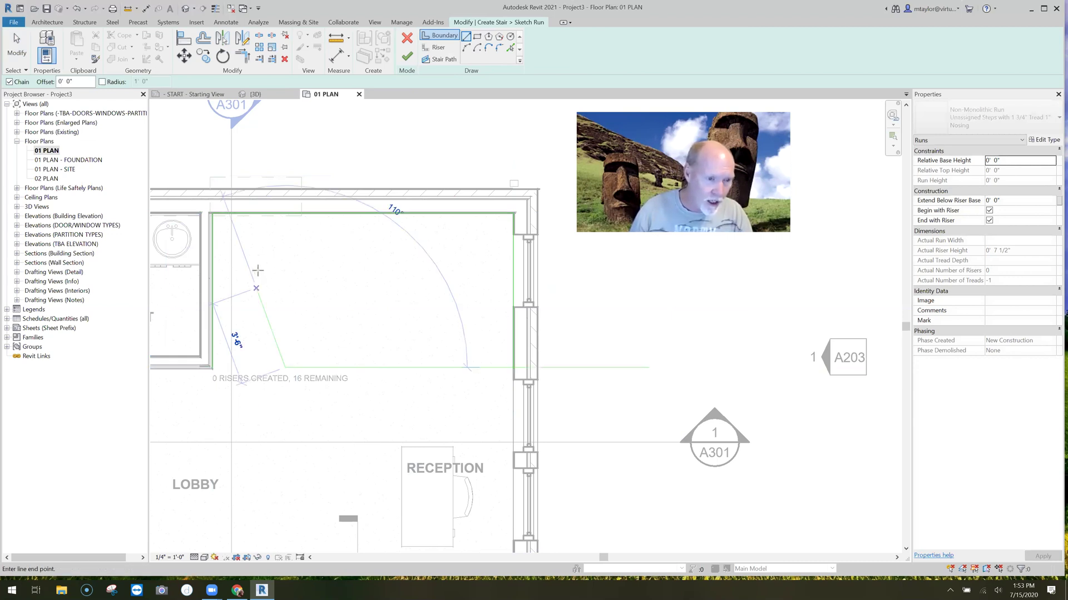
{"action": "left_click", "coordinate": [260, 257]}
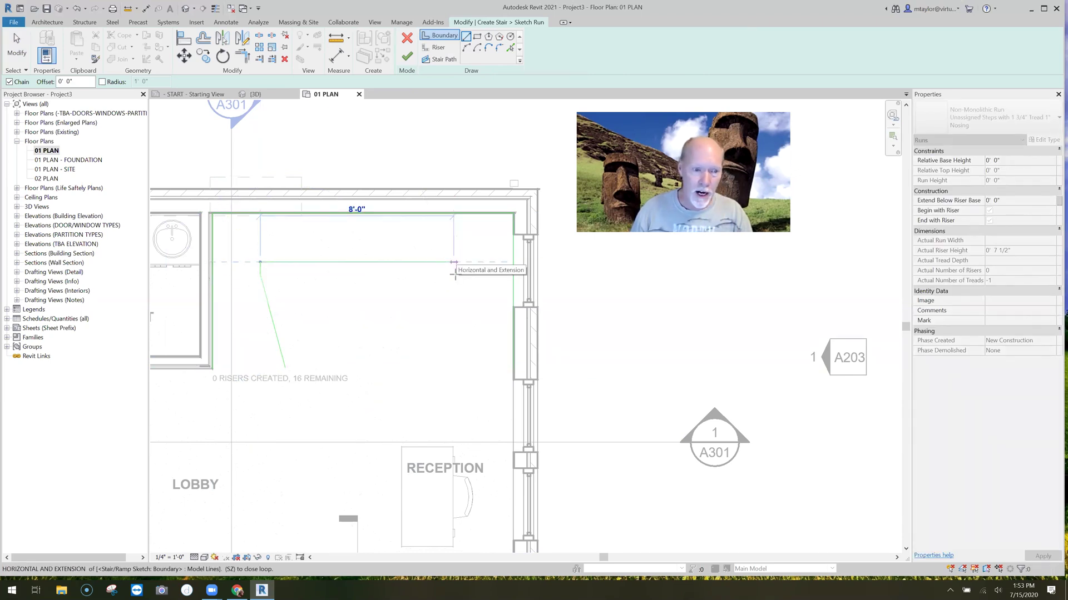
{"action": "left_click", "coordinate": [454, 267]}
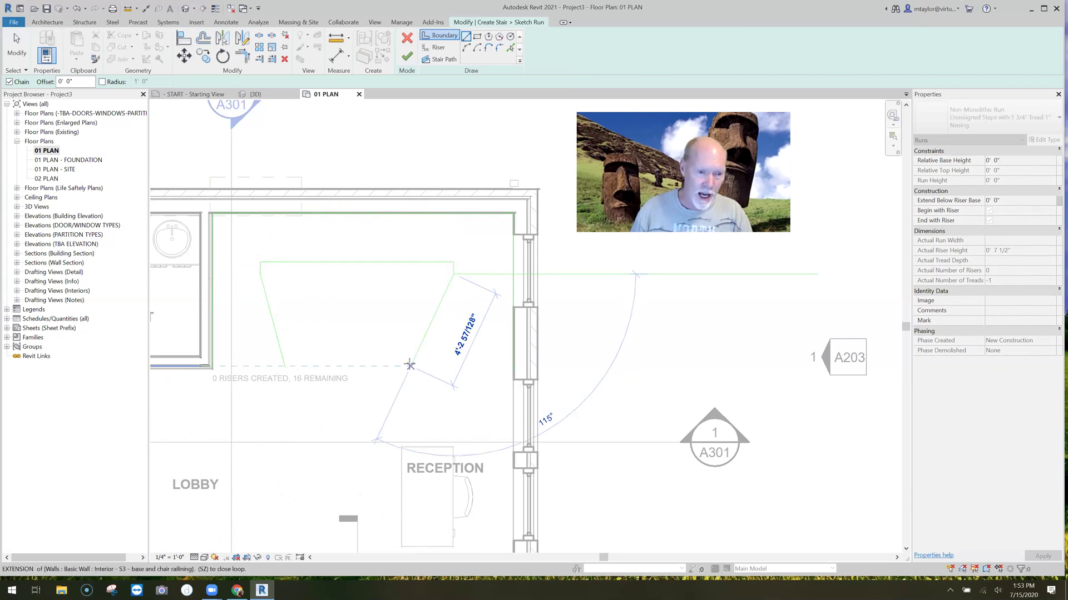
{"action": "left_click", "coordinate": [410, 366]}
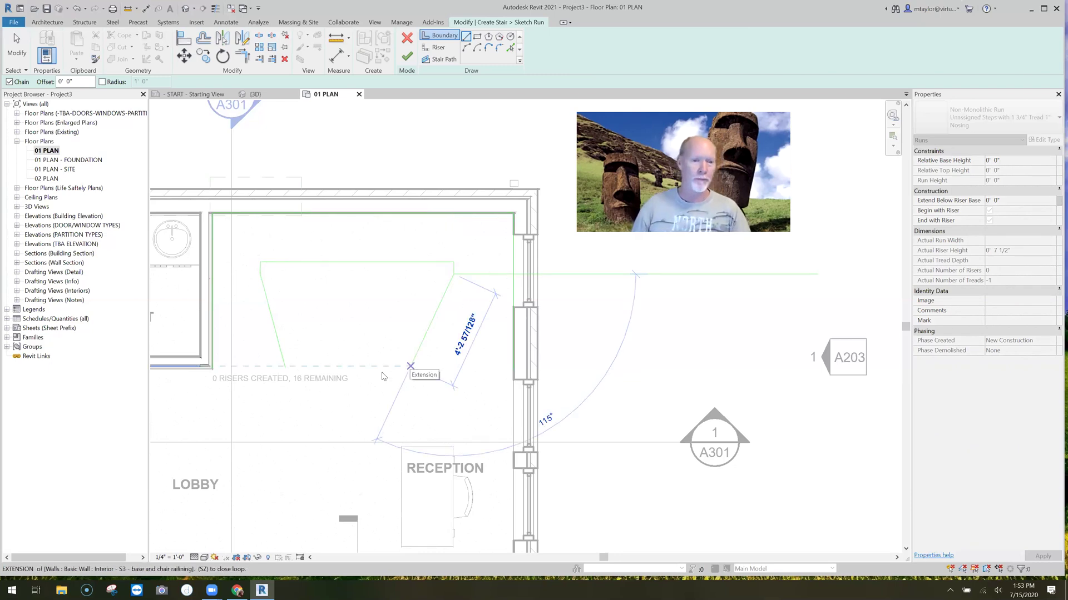
{"action": "key", "text": "Escape"}
{"action": "key", "text": "Escape"}
- Move the left inner boundary corner to adjust its slope and review the right angled line
{"action": "scroll", "coordinate": [287, 366], "scroll_direction": "down", "scroll_amount": 1}
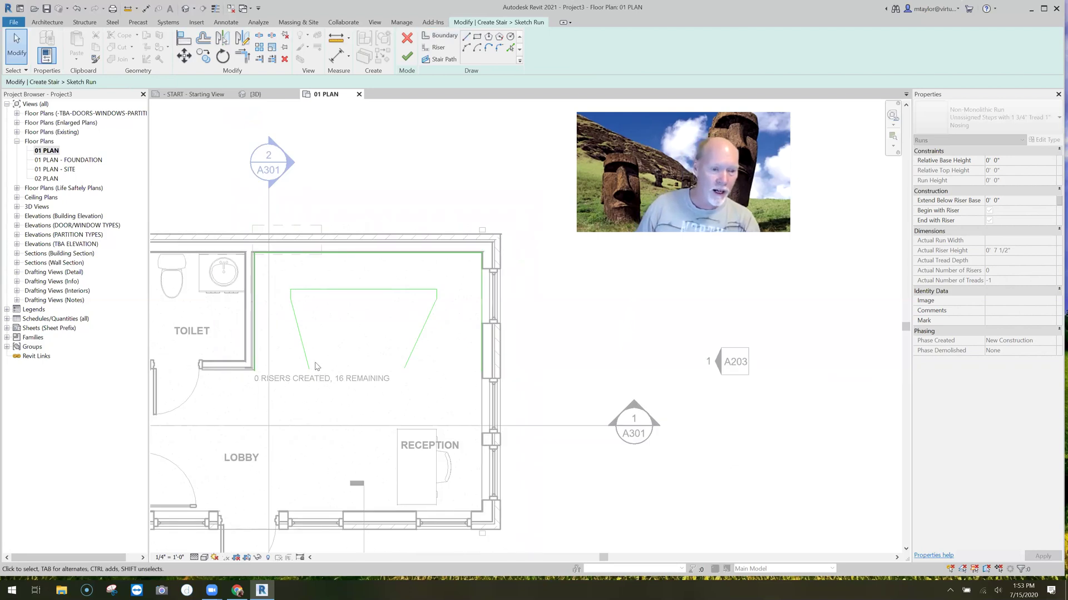
{"action": "scroll", "coordinate": [318, 367], "scroll_direction": "up", "scroll_amount": 2}
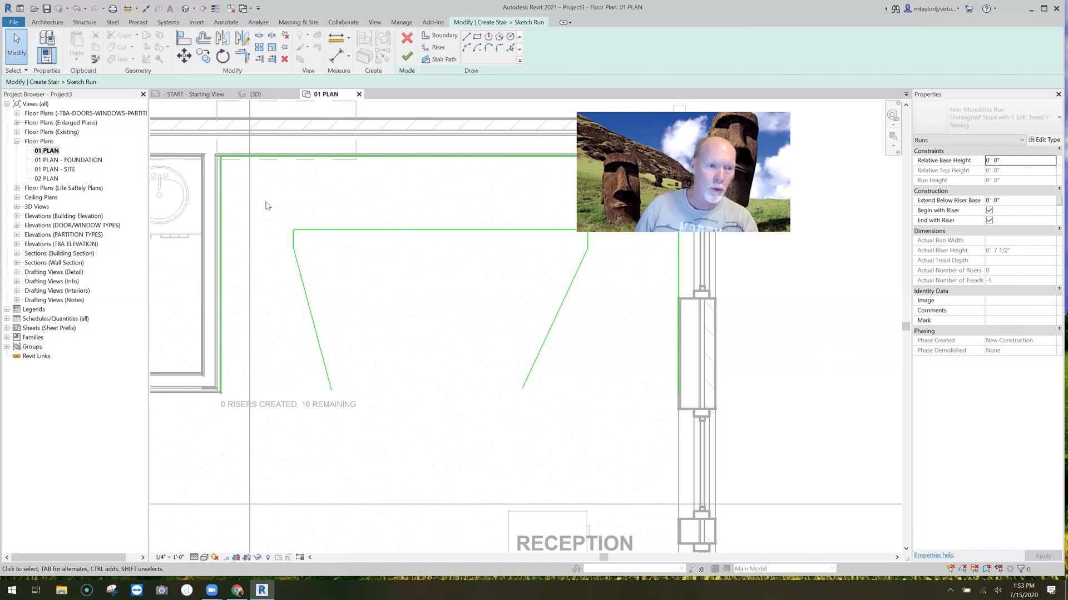
{"action": "left_click", "coordinate": [294, 253]}
{"action": "left_click_drag", "start_coordinate": [294, 282], "coordinate": [320, 286]}
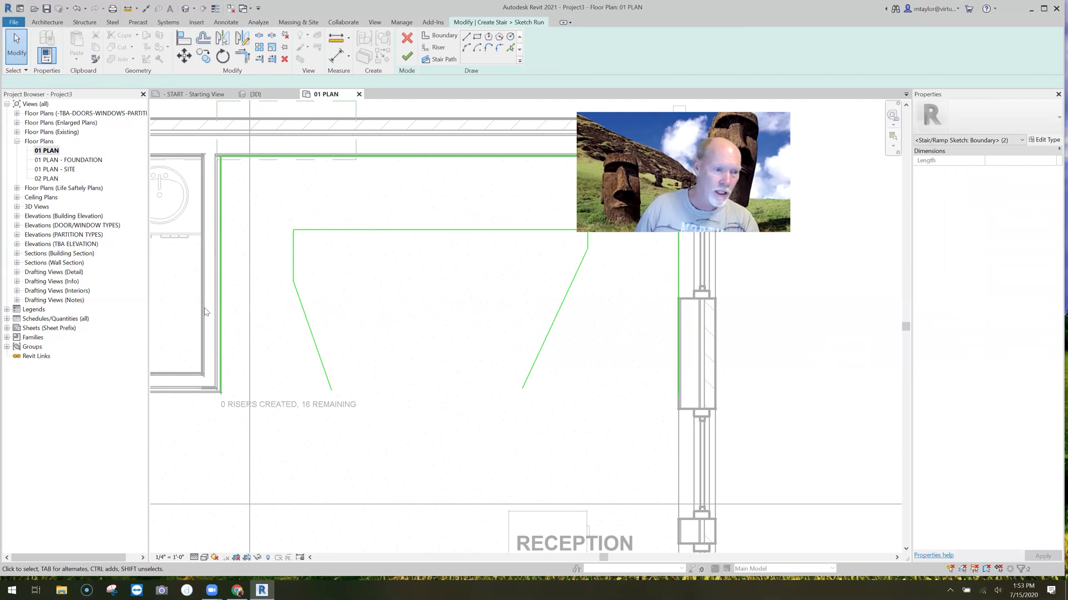
{"action": "left_click", "coordinate": [212, 222]}
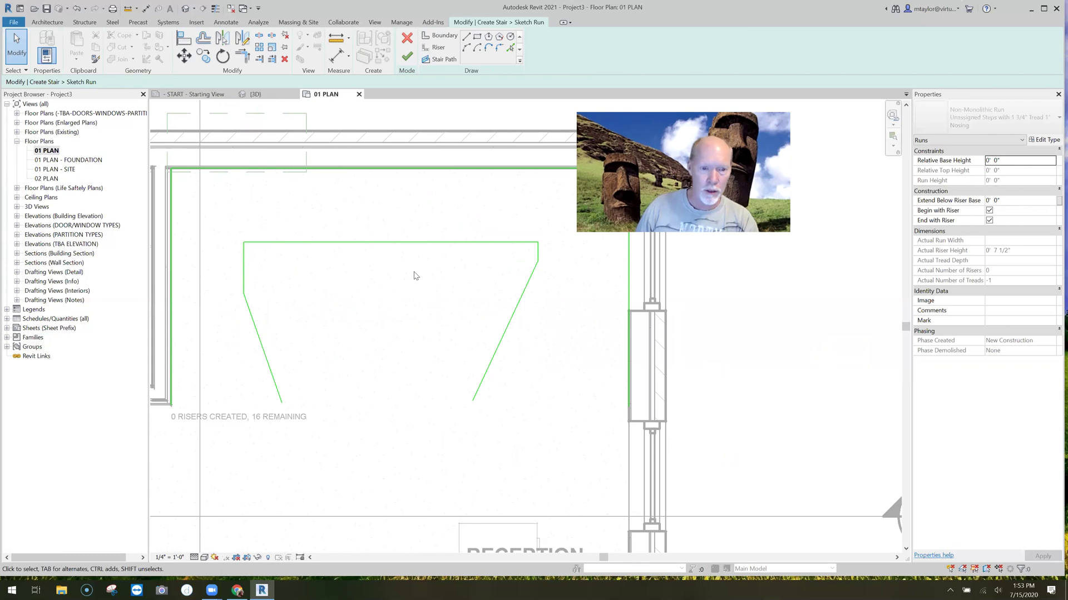
{"action": "left_click", "coordinate": [407, 265]}
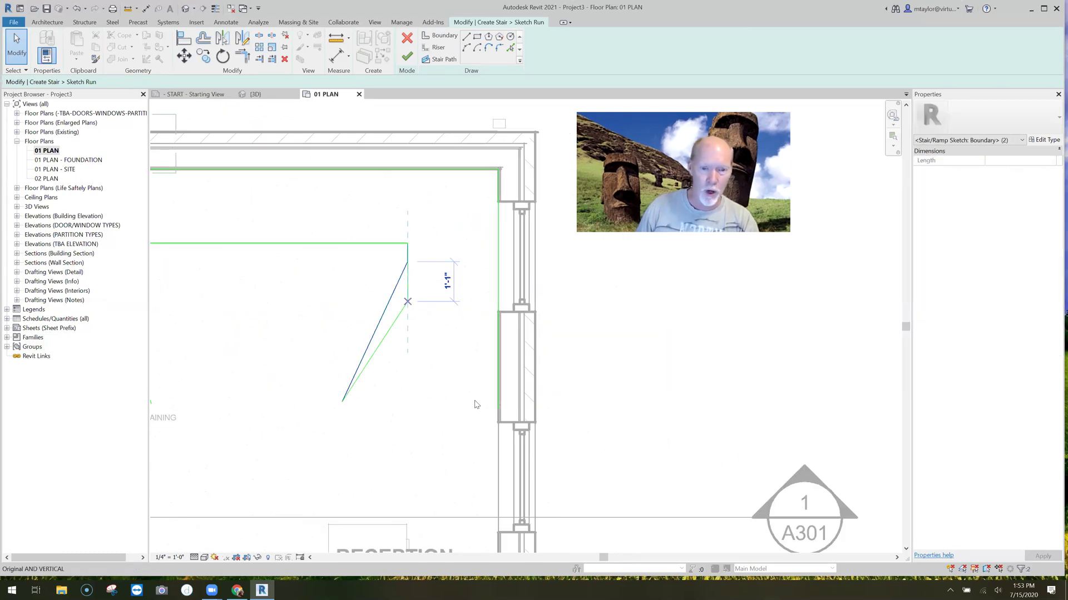
{"action": "scroll", "coordinate": [476, 405], "scroll_direction": "down", "scroll_amount": 2}
{"action": "left_click", "coordinate": [457, 239]}
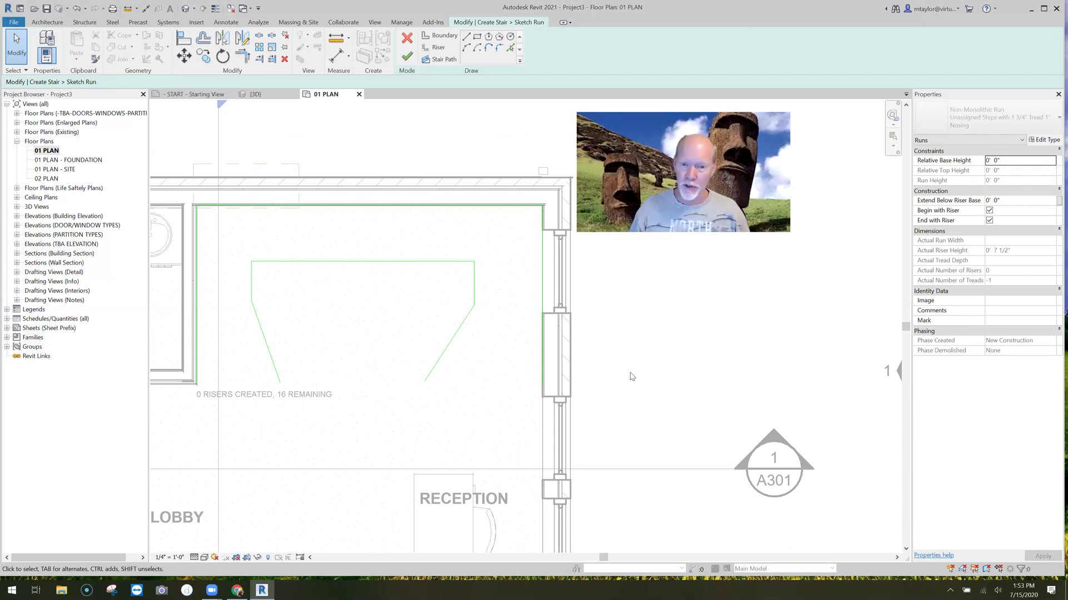
{"action": "middle_click_drag", "start_coordinate": [632, 374], "coordinate": [391, 384]}
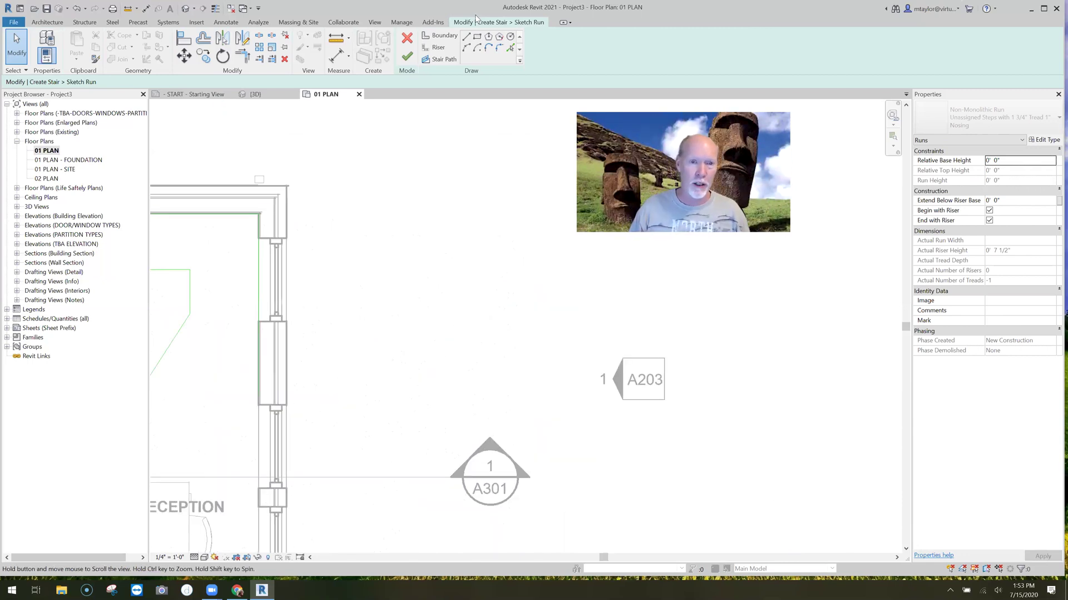
{"action": "left_click", "coordinate": [467, 48]}
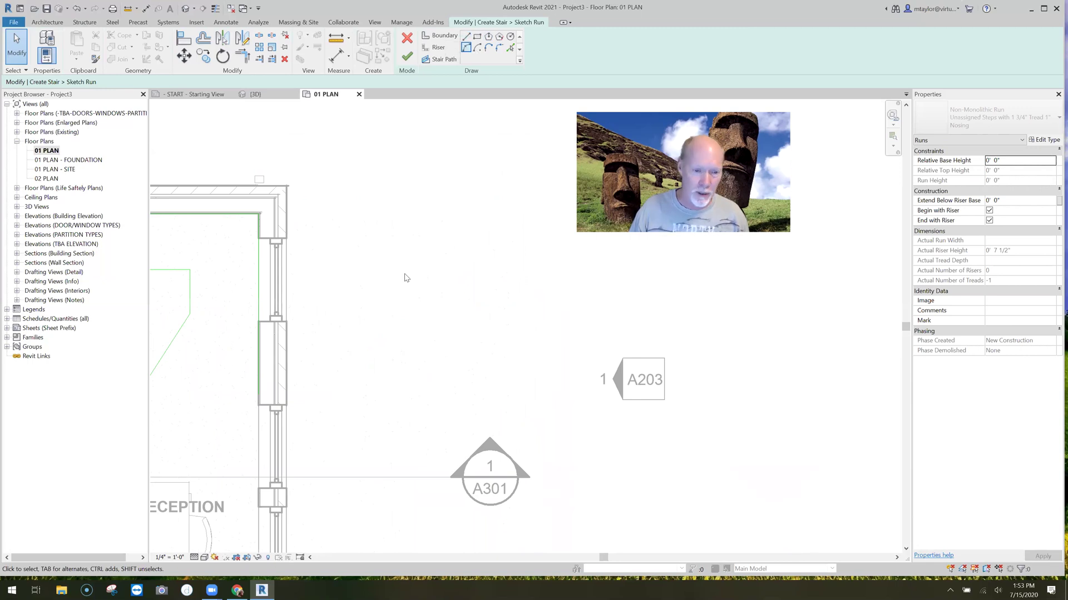
{"action": "left_click", "coordinate": [354, 360]}
{"action": "left_click", "coordinate": [515, 152]}
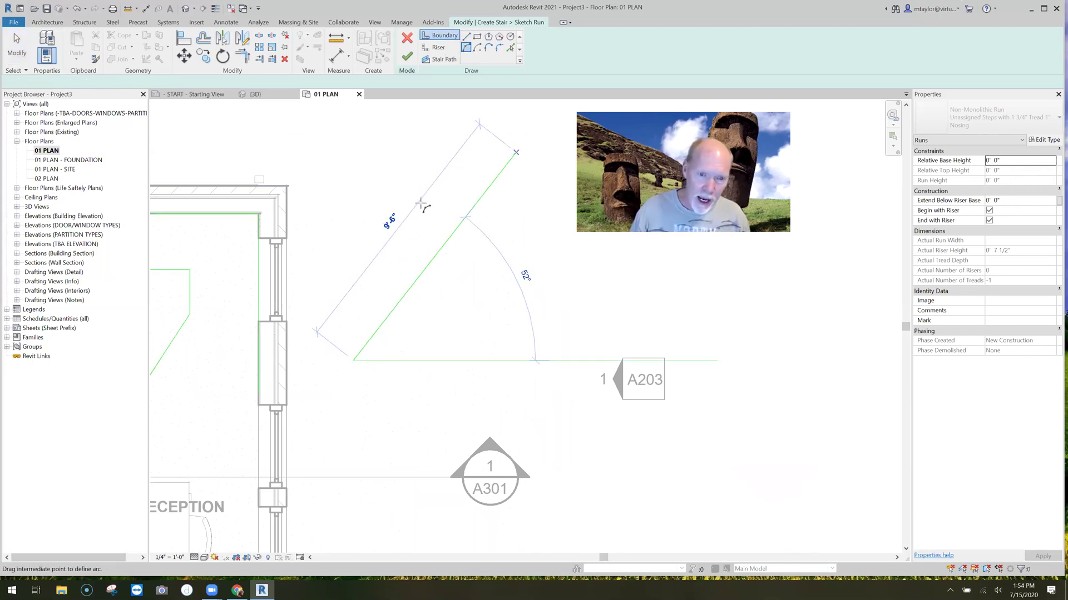
{"action": "left_click", "coordinate": [473, 240]}
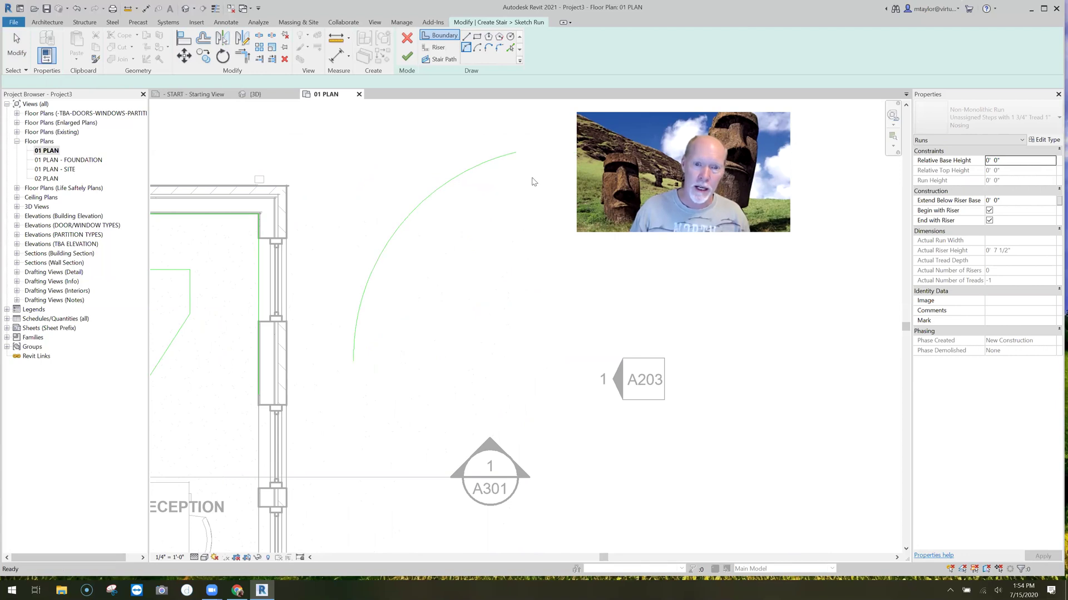
{"action": "left_click", "coordinate": [467, 49]}
{"action": "left_click", "coordinate": [523, 174]}
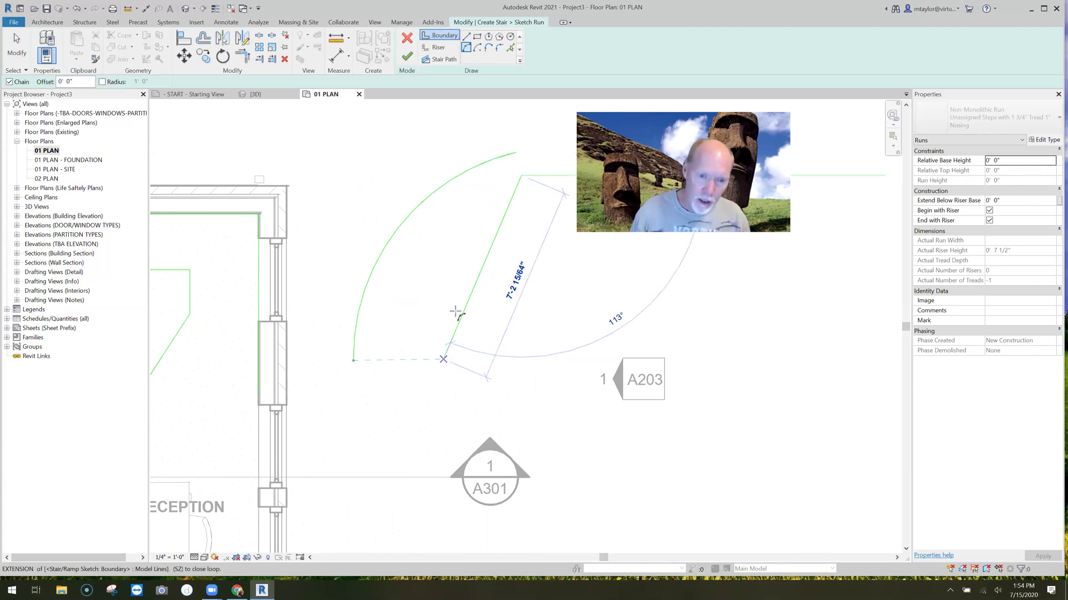
{"action": "left_click", "coordinate": [474, 378]}
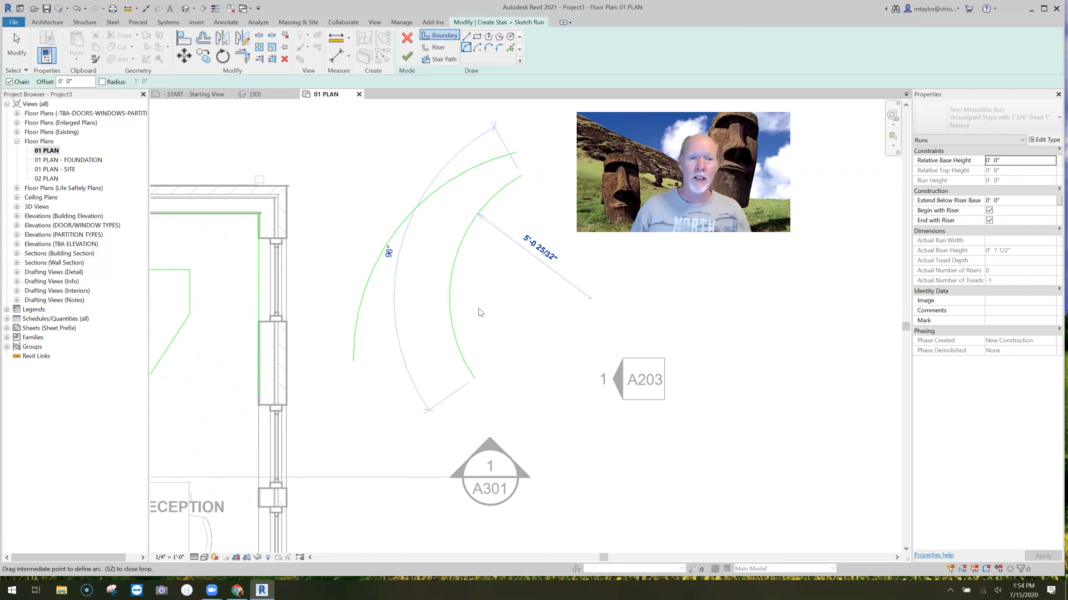
{"action": "key", "text": "Escape"}
{"action": "key", "text": "Escape"}
{"action": "scroll", "coordinate": [390, 374], "scroll_direction": "down", "scroll_amount": 2}
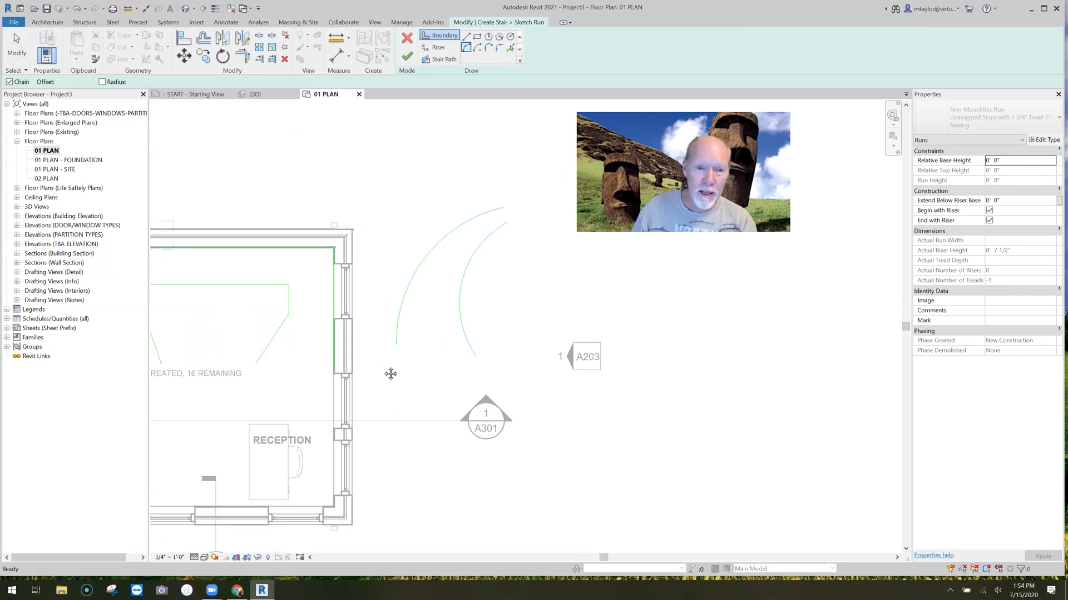
{"action": "scroll", "coordinate": [390, 374], "scroll_direction": "up", "scroll_amount": 3}
{"action": "key", "text": "Escape"}
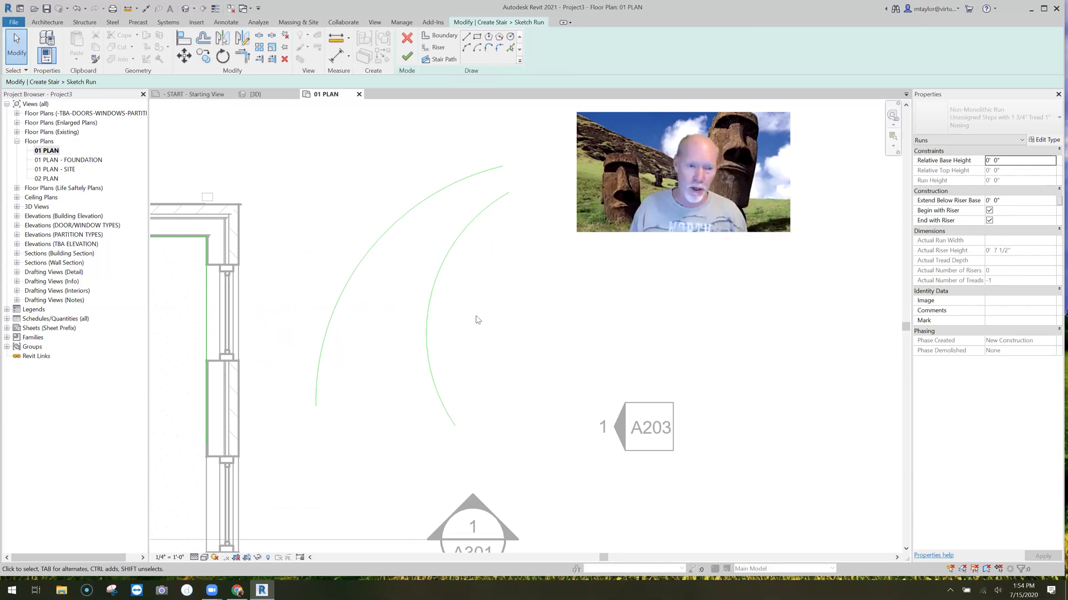
{"action": "mouse_move", "coordinate": [476, 315]}
{"action": "left_mouse_down"}
{"action": "mouse_move", "coordinate": [362, 242]}
{"action": "mouse_move", "coordinate": [318, 259]}
{"action": "left_mouse_up"}
{"action": "key", "text": "Delete"}
{"action": "middle_click_drag", "start_coordinate": [577, 286], "coordinate": [539, 269]}
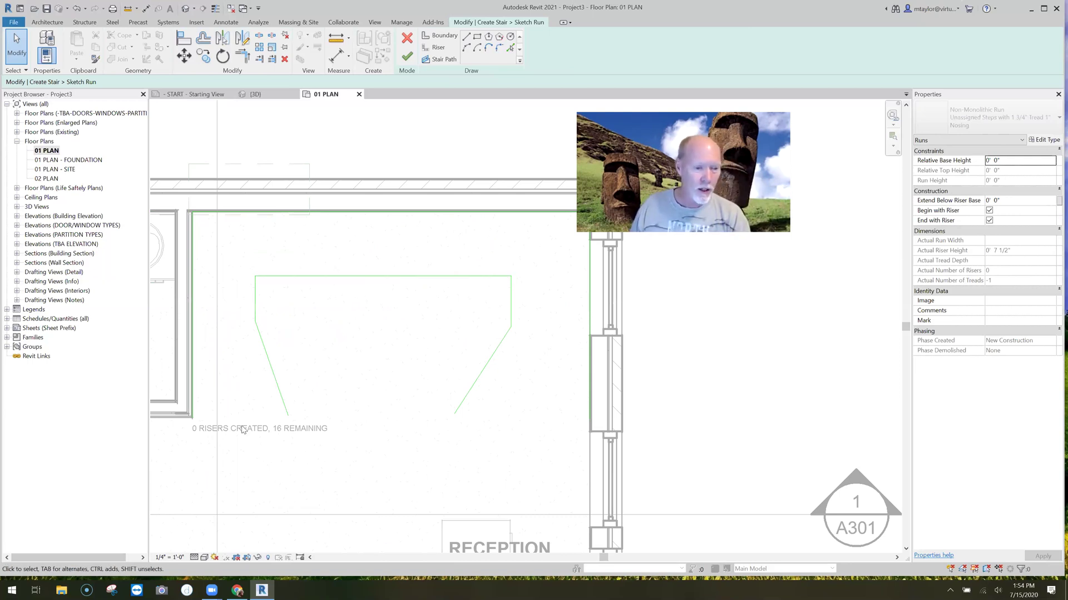
- Recentre the plan on the stair sketch and switch to sketching riser lines
{"action": "middle_click_drag", "start_coordinate": [242, 429], "coordinate": [263, 384]}
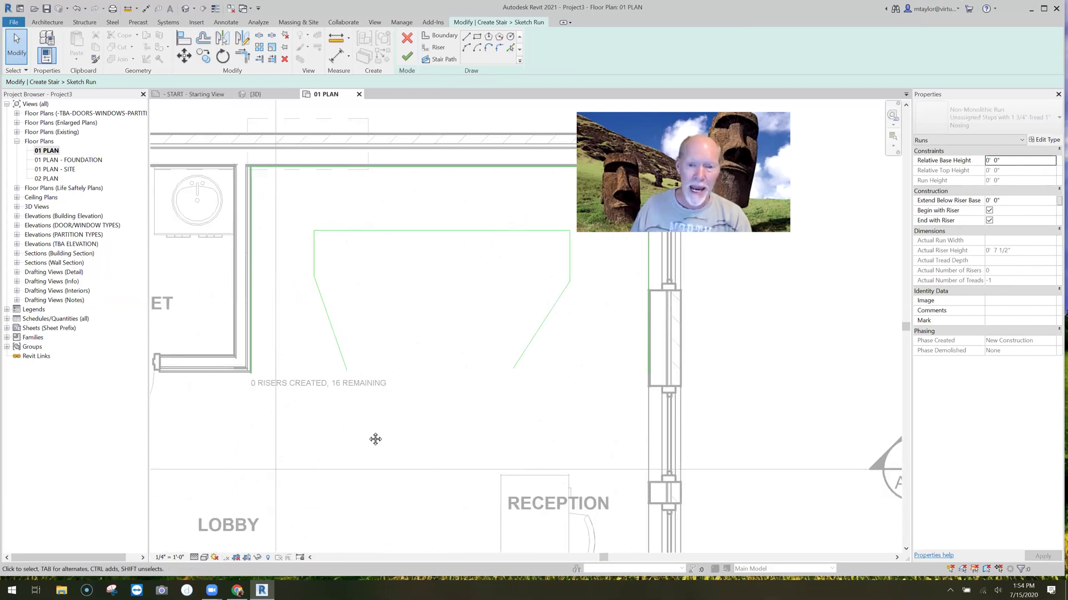
{"action": "middle_click_drag", "start_coordinate": [374, 439], "coordinate": [341, 439]}
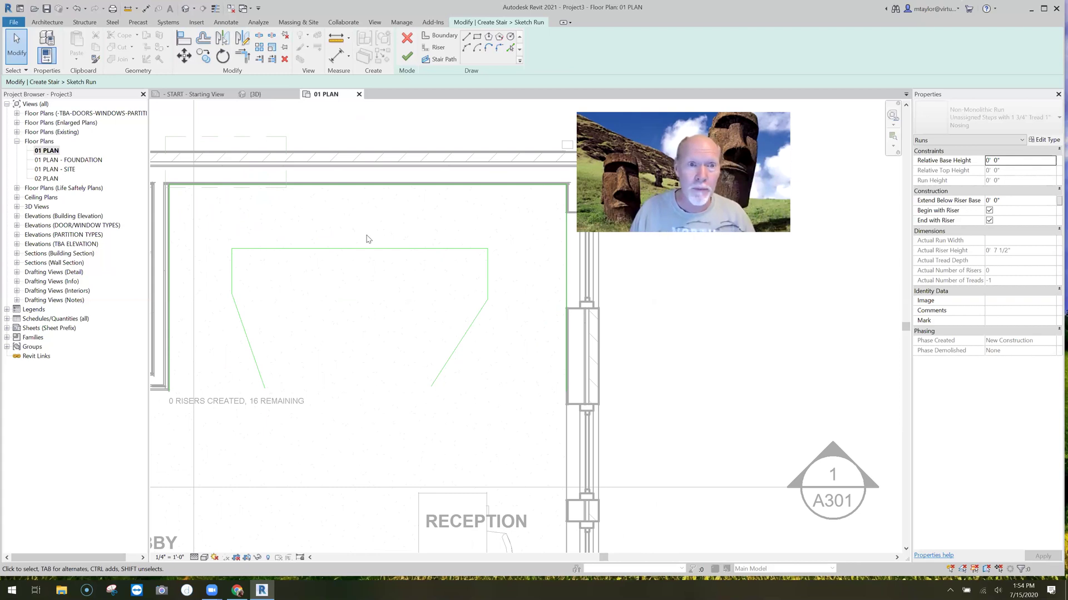
{"action": "left_click", "coordinate": [439, 49]}
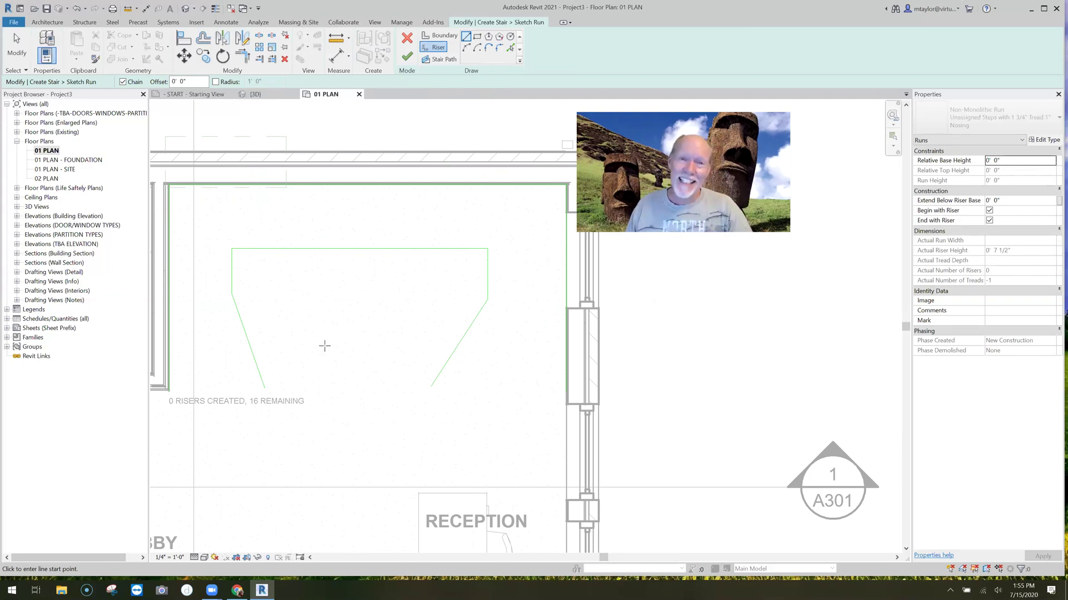
- Draw two risers across the run's open bottom, from the walls to the sloped lines
{"action": "left_click", "coordinate": [169, 389]}
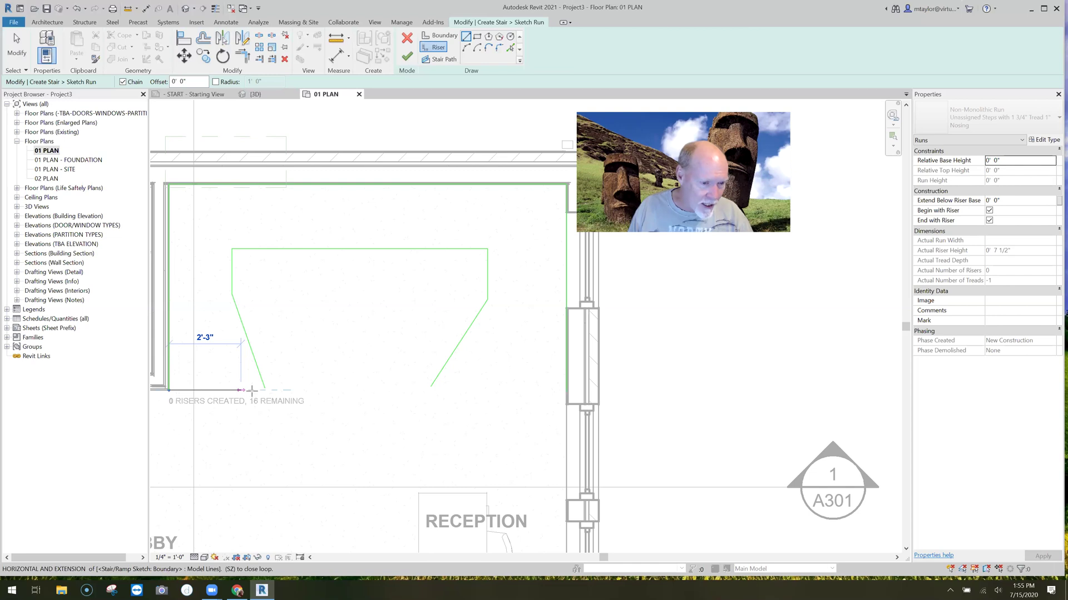
{"action": "left_click", "coordinate": [292, 392]}
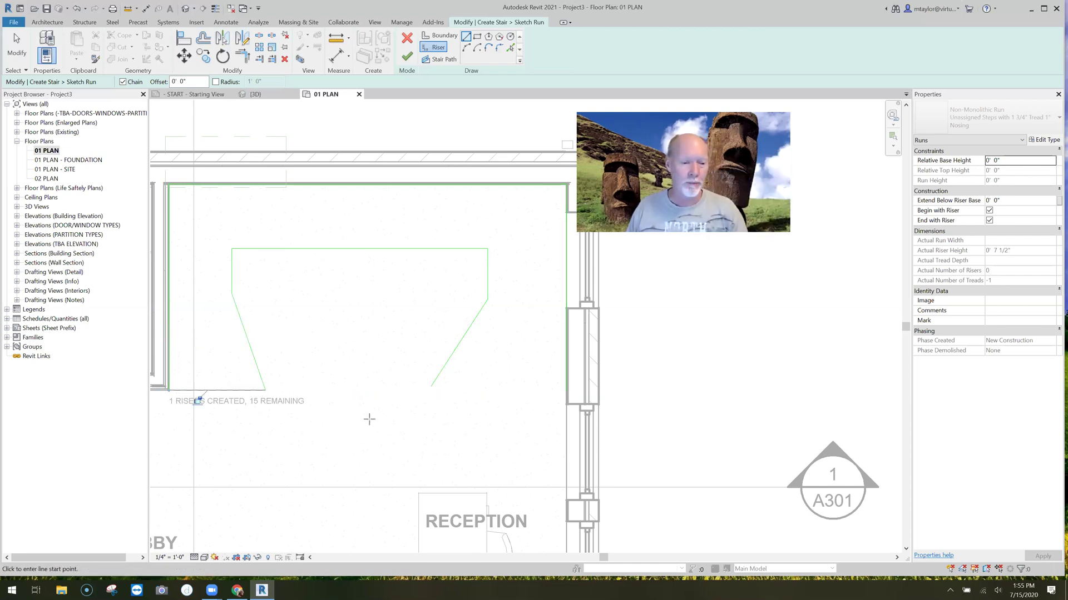
{"action": "left_click", "coordinate": [432, 386]}
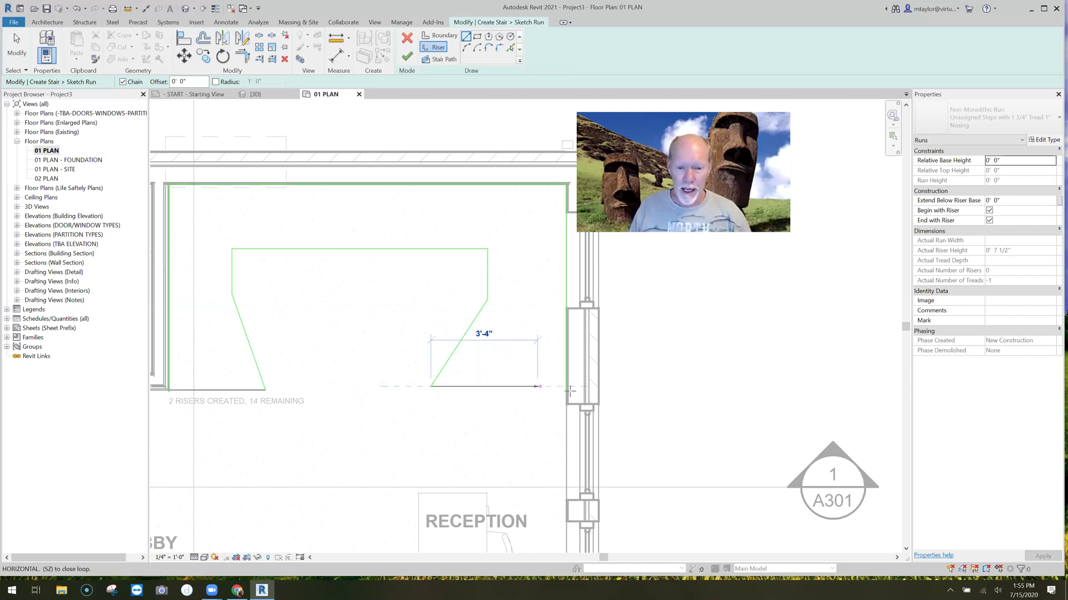
{"action": "key", "text": "Escape"}
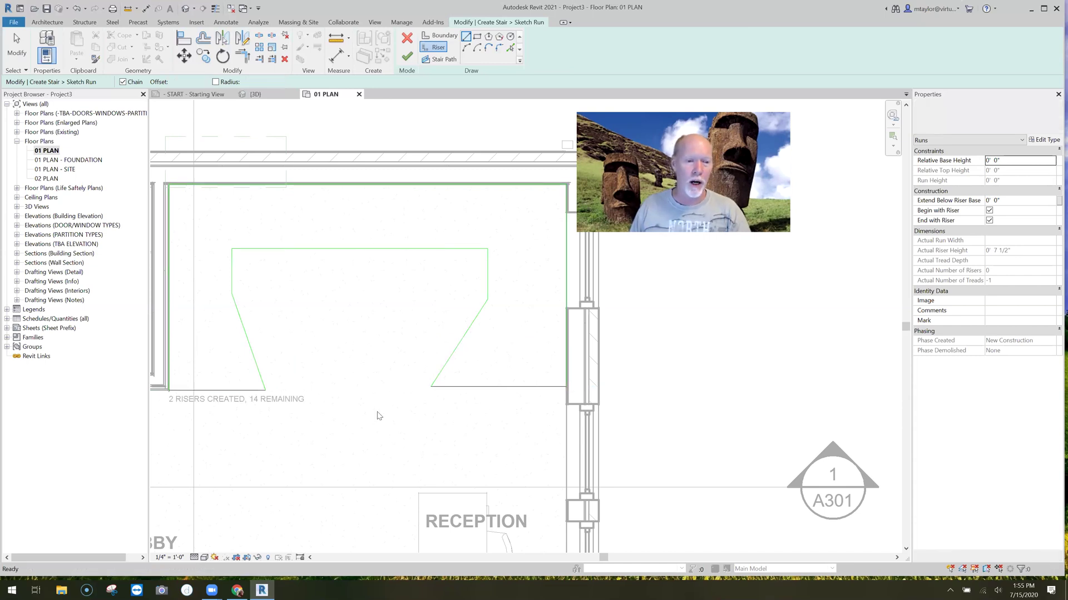
{"action": "scroll", "coordinate": [262, 441], "scroll_direction": "down", "scroll_amount": 1}
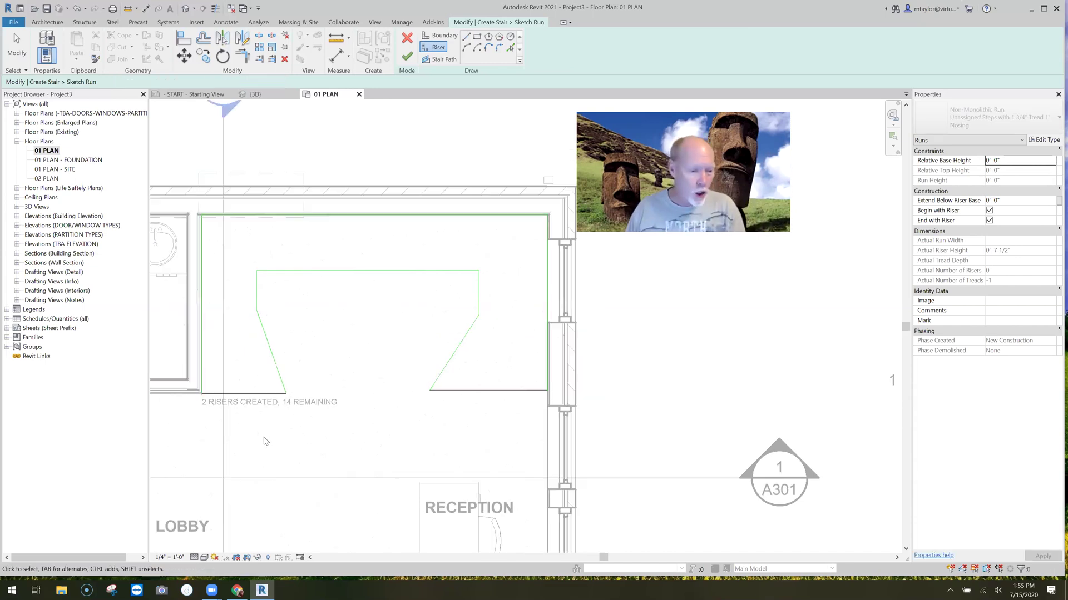
{"action": "key", "text": "Escape"}
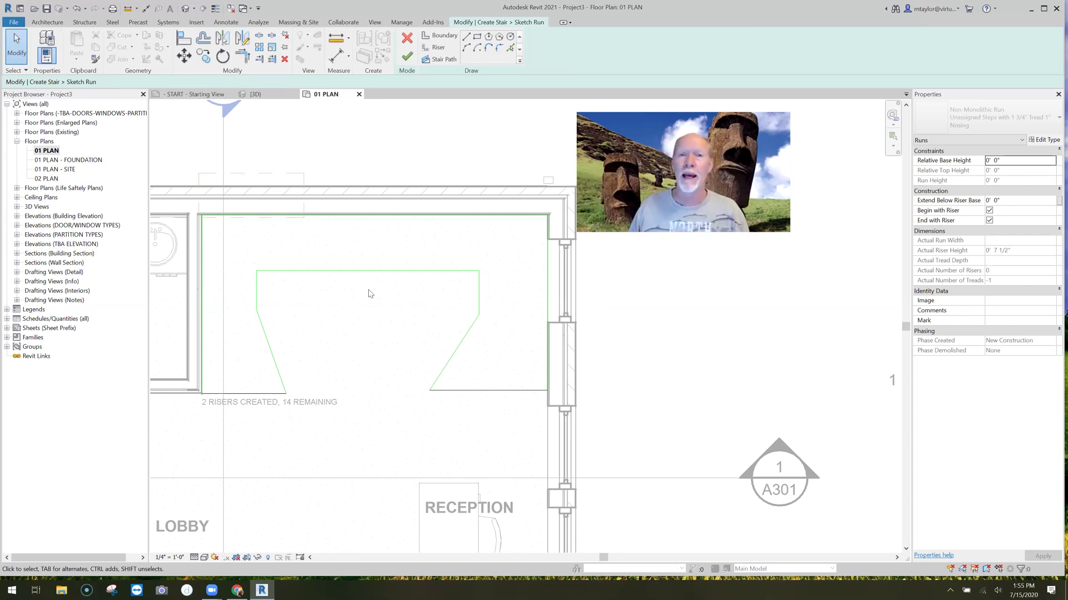
- Add risers from each sloped line's top to the left and right boundaries, discarding a stray boundary line
{"action": "left_click", "coordinate": [476, 36]}
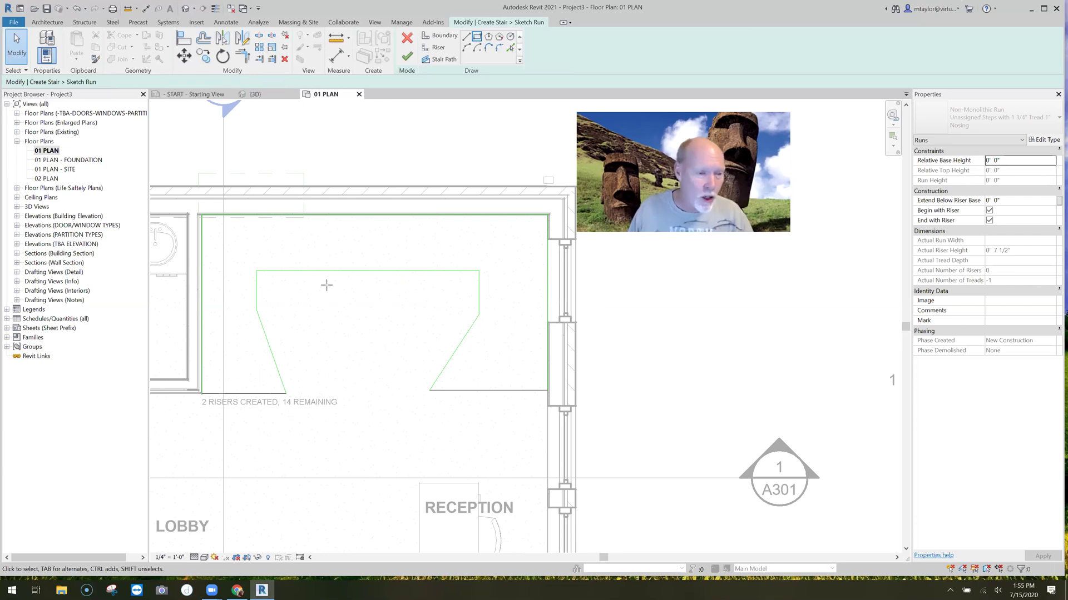
{"action": "key", "text": "b"}
{"action": "key", "text": "d"}
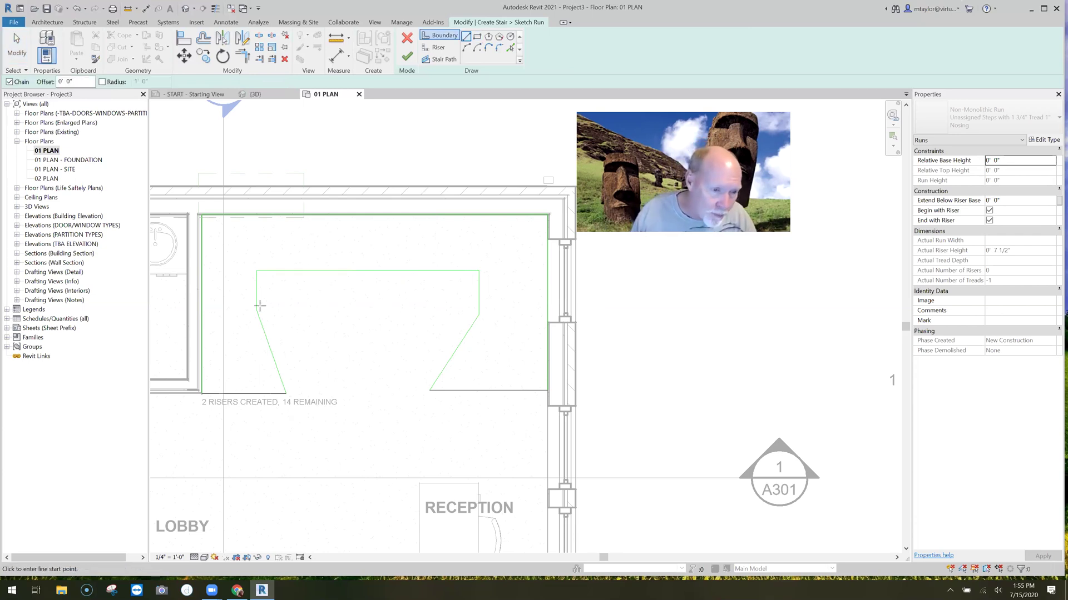
{"action": "left_click", "coordinate": [257, 310]}
{"action": "left_click", "coordinate": [201, 310]}
{"action": "key", "text": "Escape"}
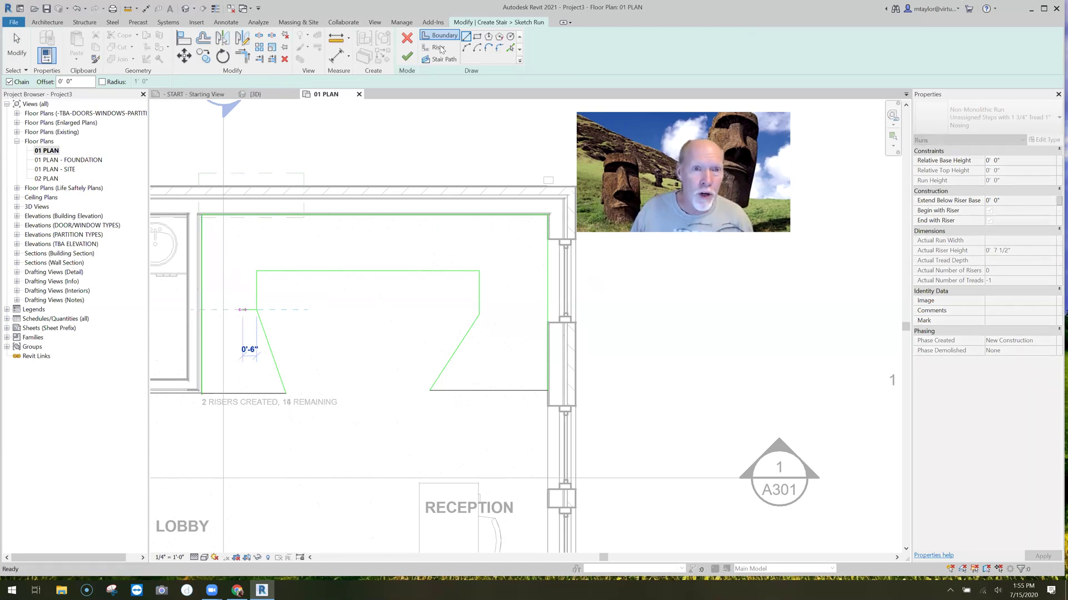
{"action": "key", "text": "r"}
{"action": "key", "text": "r"}
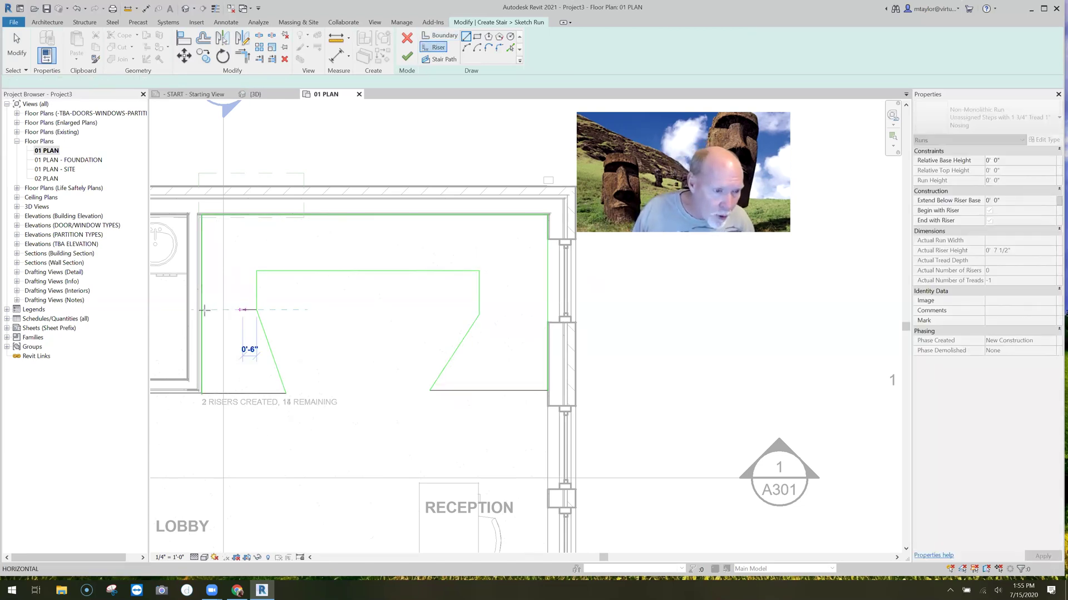
{"action": "left_click", "coordinate": [204, 309]}
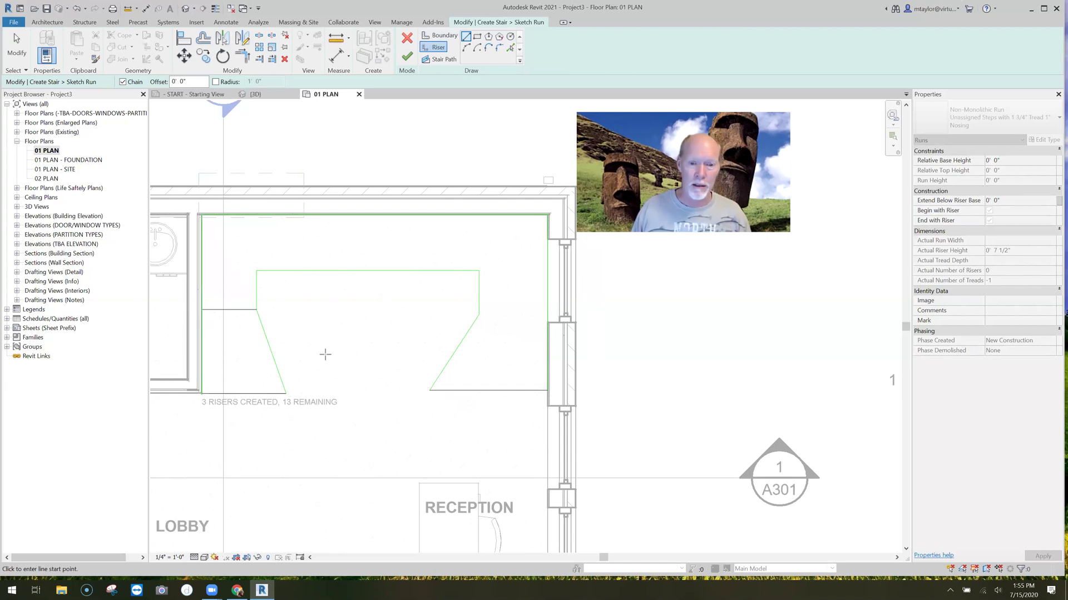
{"action": "left_click", "coordinate": [480, 315]}
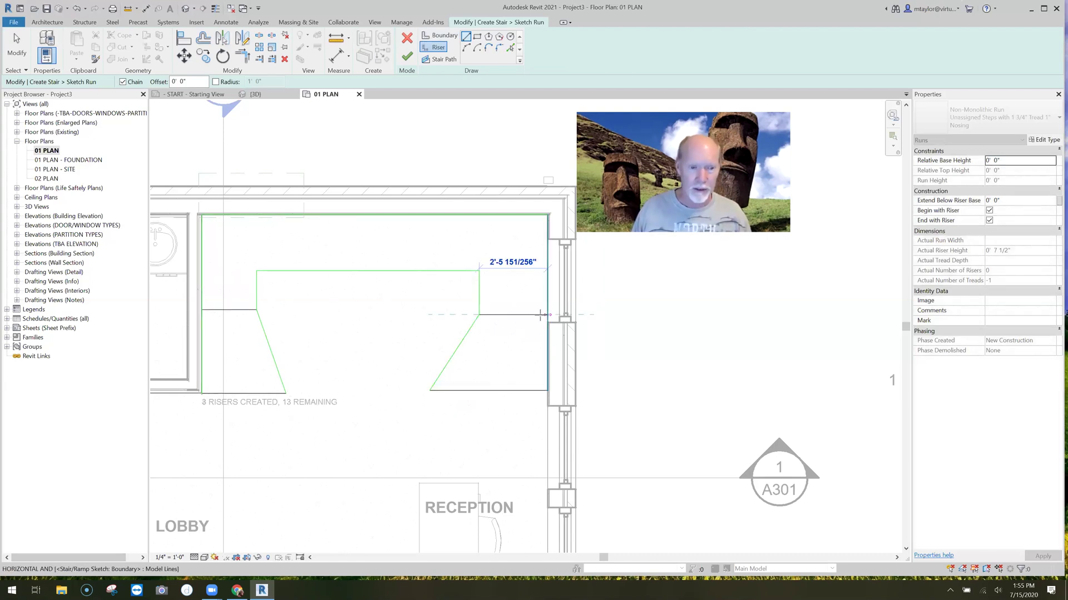
{"action": "left_click", "coordinate": [540, 315]}
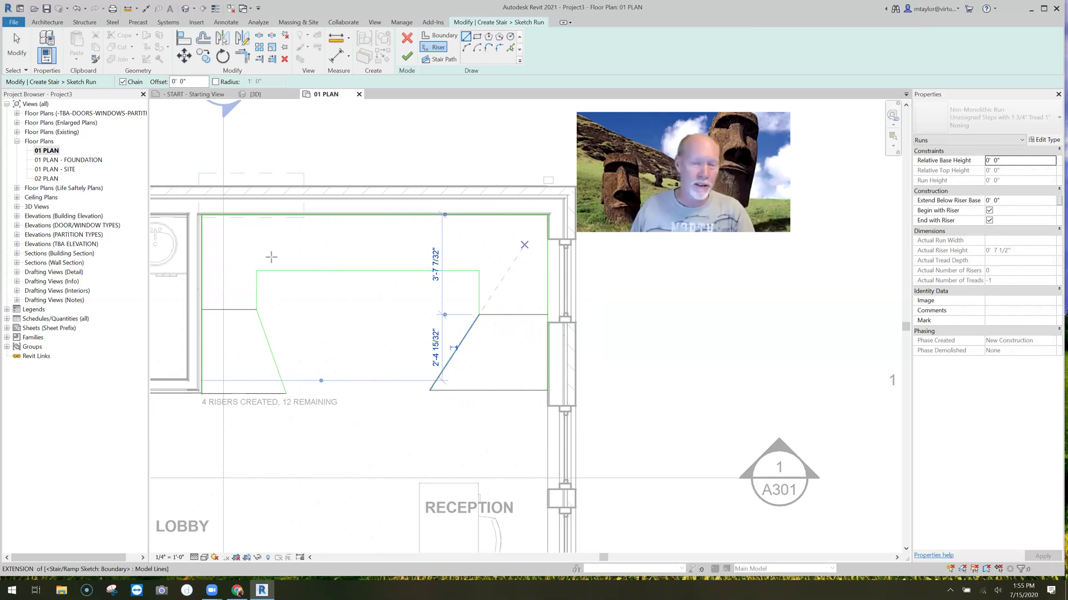
- Sketch three winder risers fanning from the inner corner to the left and top boundaries
{"action": "middle_click_drag", "start_coordinate": [304, 231], "coordinate": [455, 222]}
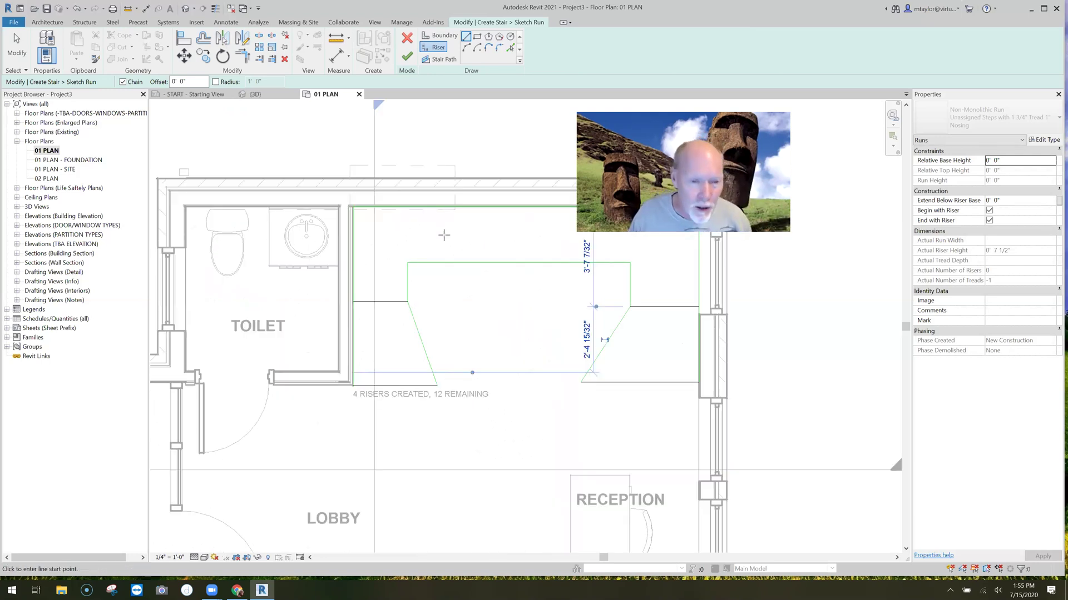
{"action": "left_click", "coordinate": [385, 240]}
{"action": "scroll", "coordinate": [385, 240], "scroll_direction": "up", "scroll_amount": 3}
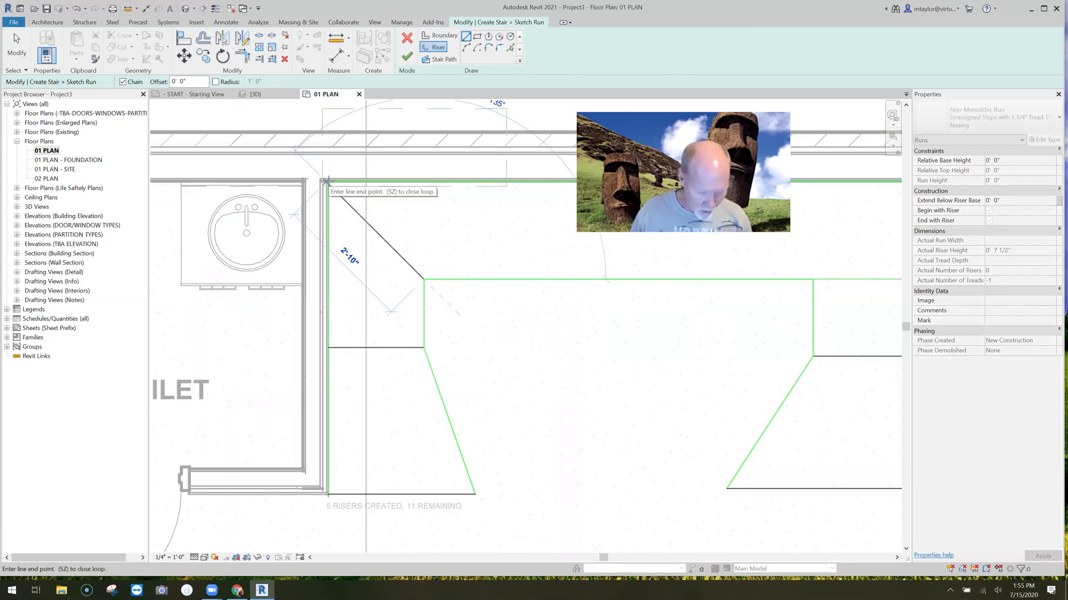
{"action": "key", "text": "s"}
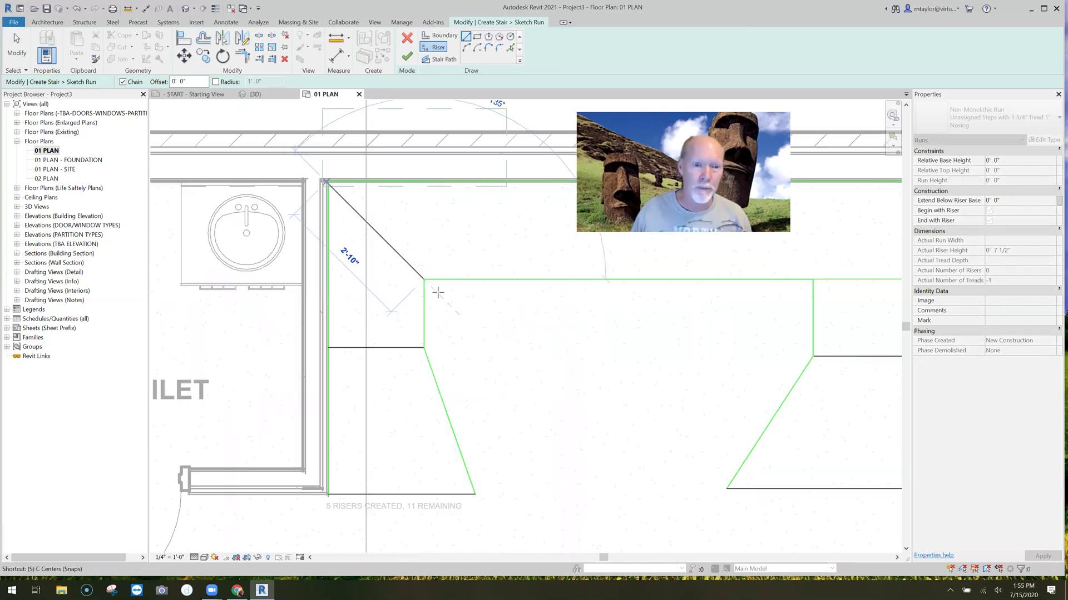
{"action": "left_click", "coordinate": [424, 280]}
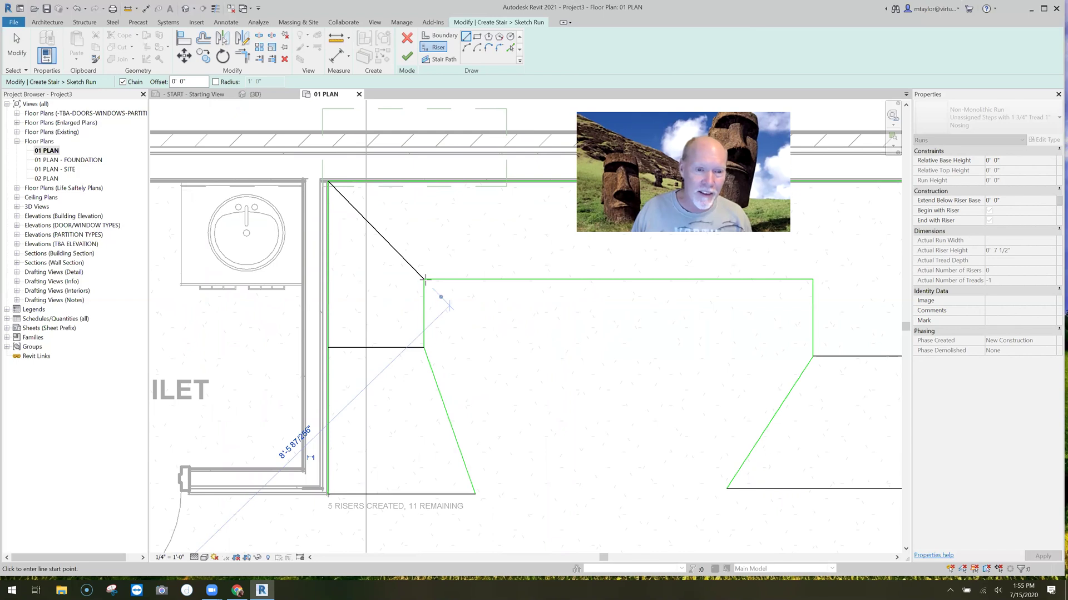
{"action": "left_click", "coordinate": [388, 183]}
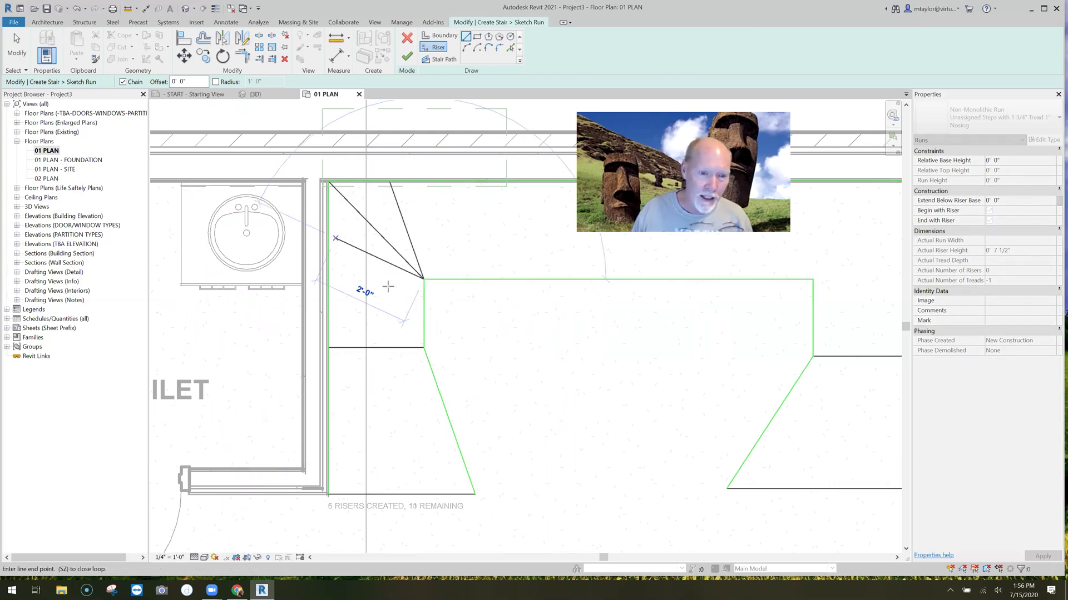
{"action": "left_click", "coordinate": [329, 236]}
{"action": "left_click", "coordinate": [328, 279]}
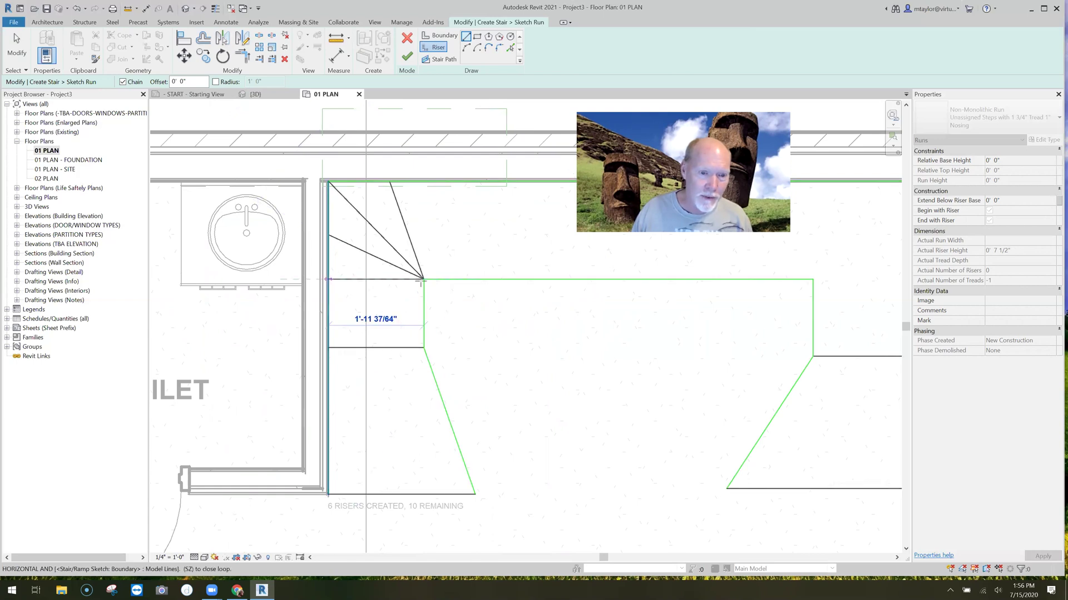
{"action": "left_click", "coordinate": [424, 279]}
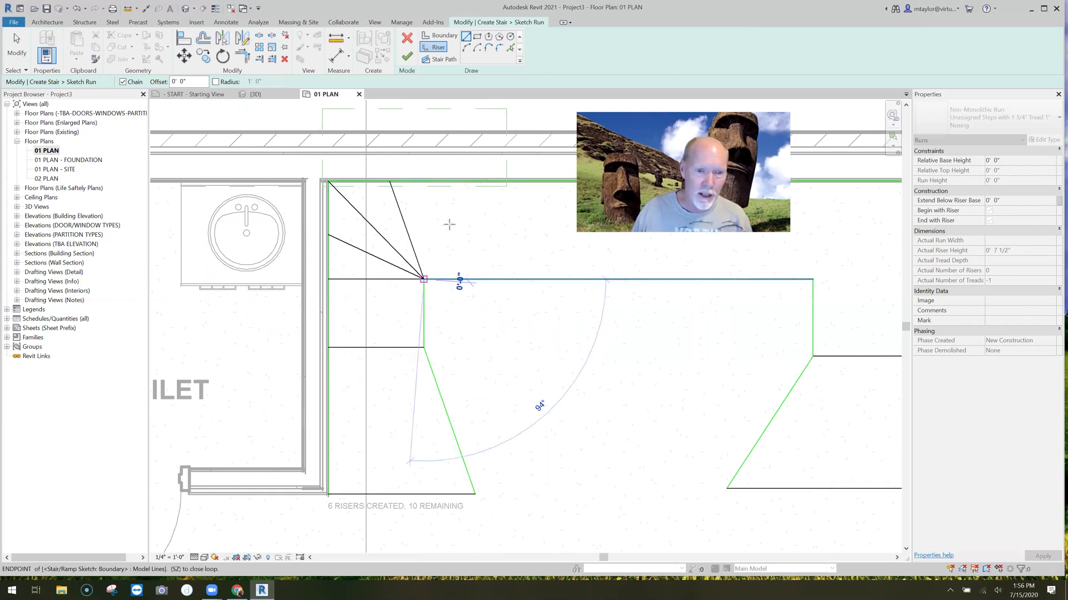
{"action": "left_click", "coordinate": [424, 183]}
{"action": "key", "text": "Escape"}
- Add a riser across the right run near the top-right corner
{"action": "scroll", "coordinate": [419, 310], "scroll_direction": "down", "scroll_amount": 2}
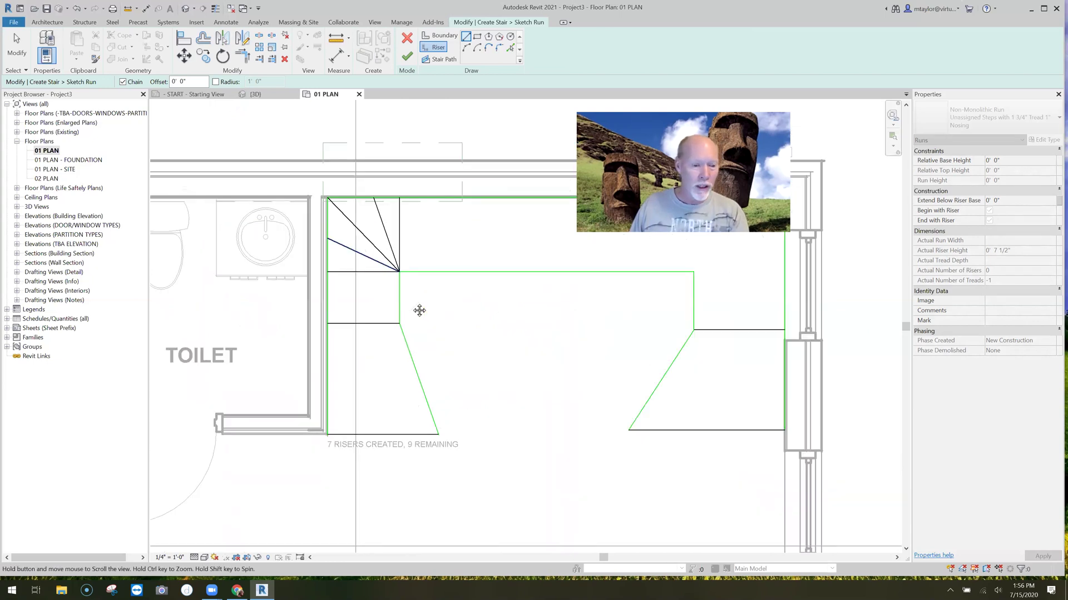
{"action": "middle_click_drag", "start_coordinate": [358, 207], "coordinate": [288, 207]}
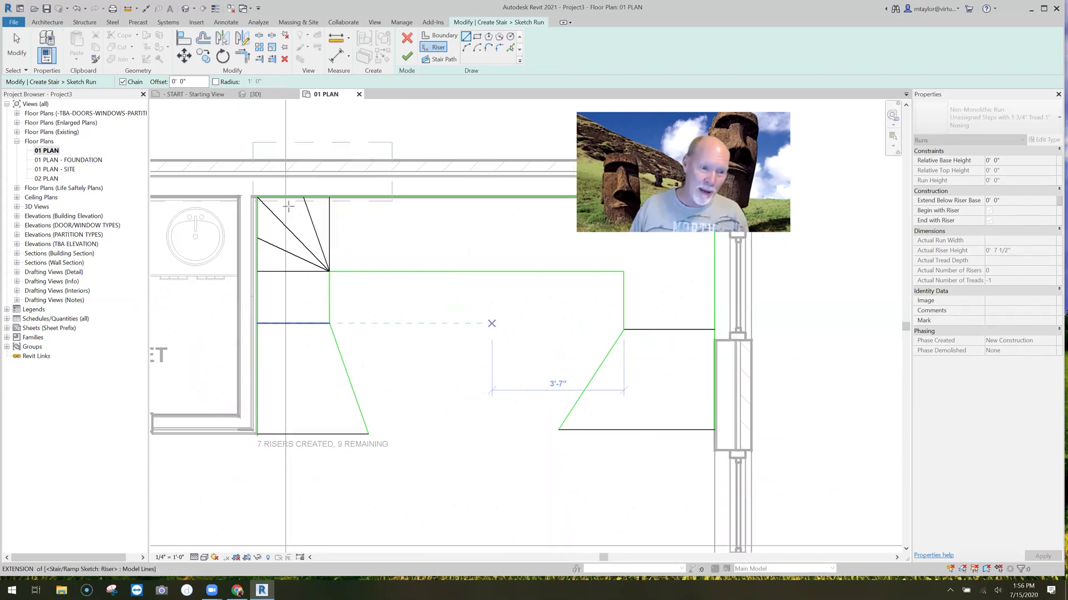
{"action": "middle_click_drag", "start_coordinate": [431, 329], "coordinate": [319, 329]}
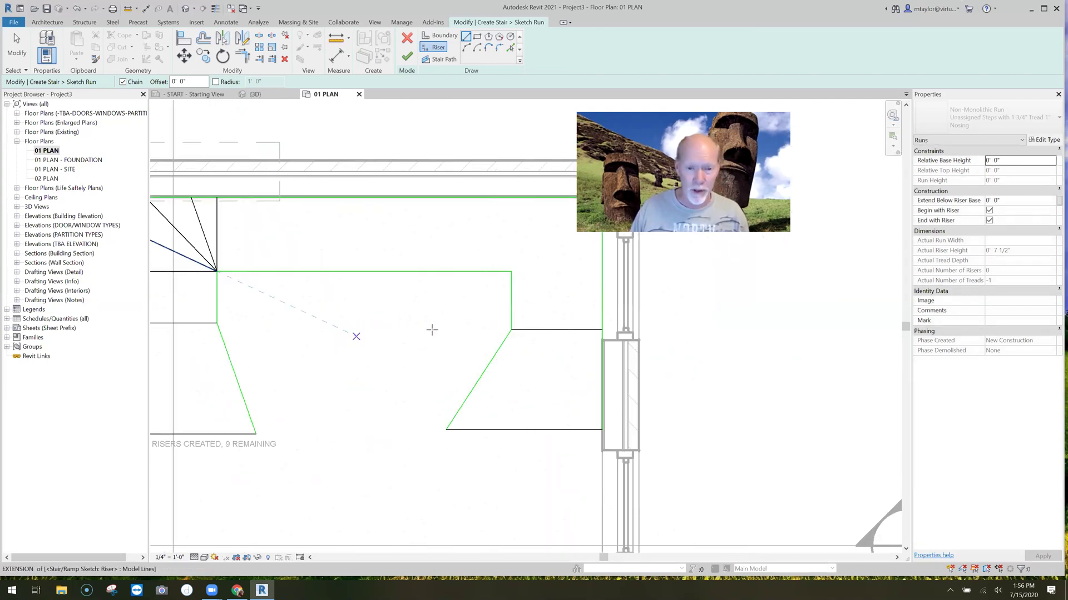
{"action": "left_click", "coordinate": [512, 272]}
{"action": "middle_click_drag", "start_coordinate": [523, 293], "coordinate": [447, 313]}
{"action": "left_click", "coordinate": [602, 271]}
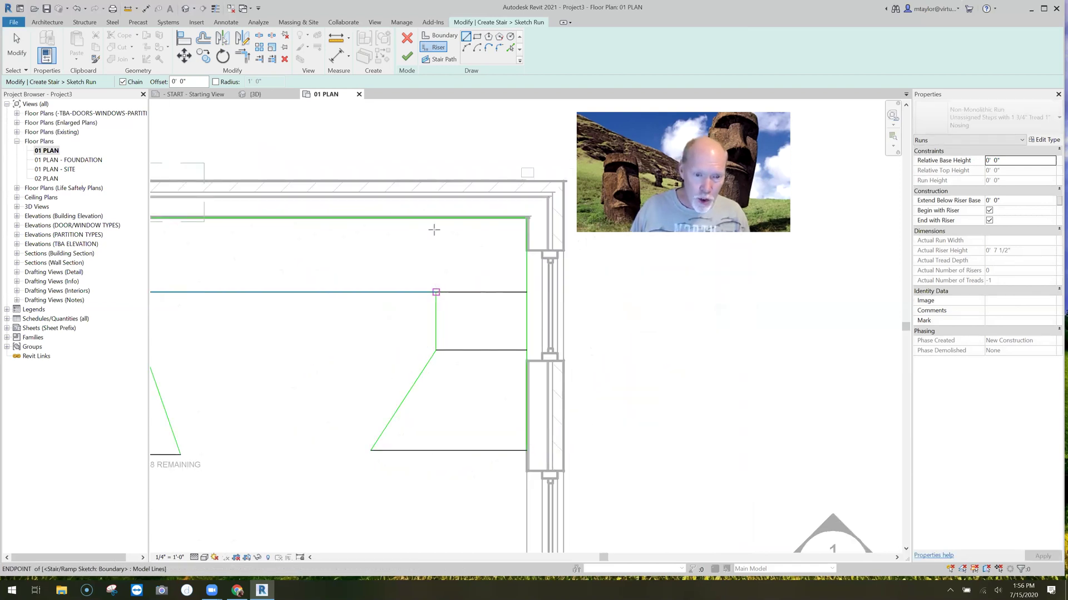
{"action": "left_click", "coordinate": [436, 292]}
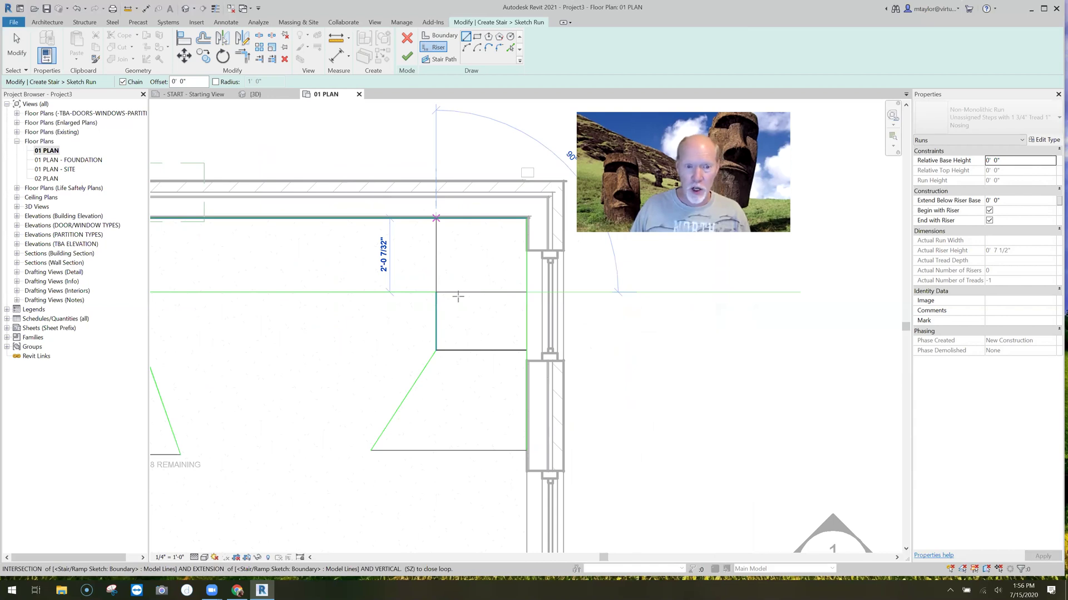
{"action": "key", "text": "Escape"}
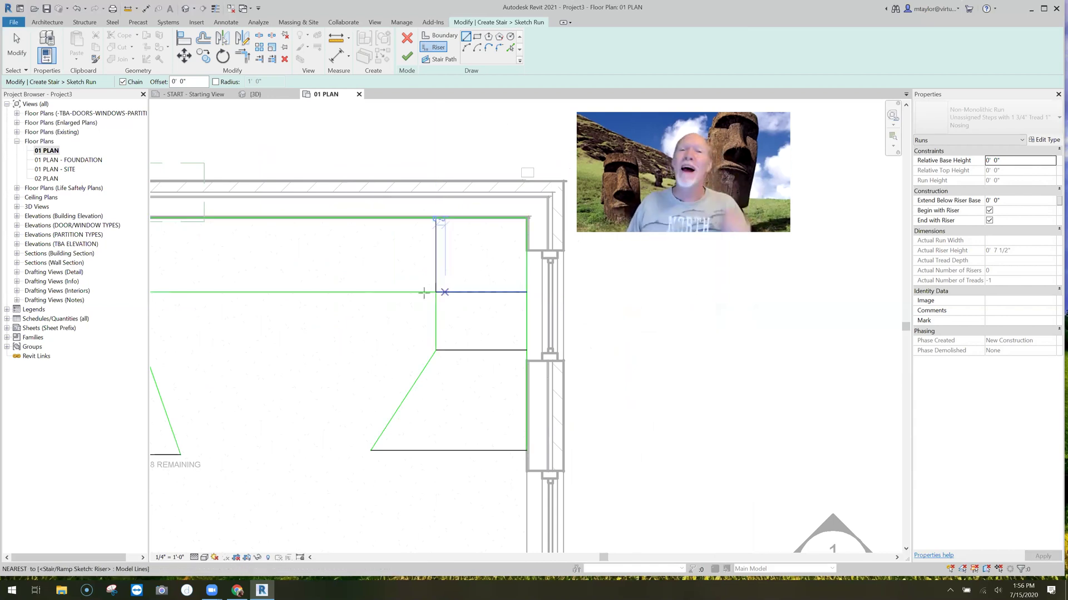
{"action": "middle_click_drag", "start_coordinate": [484, 312], "coordinate": [281, 238]}
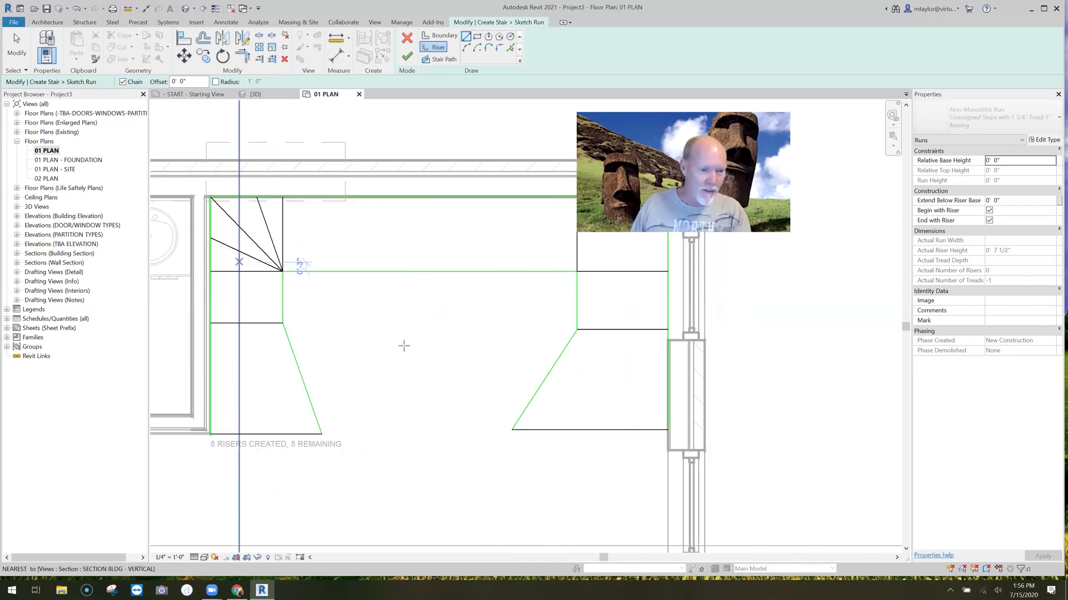
{"action": "middle_click_drag", "start_coordinate": [326, 322], "coordinate": [296, 349]}
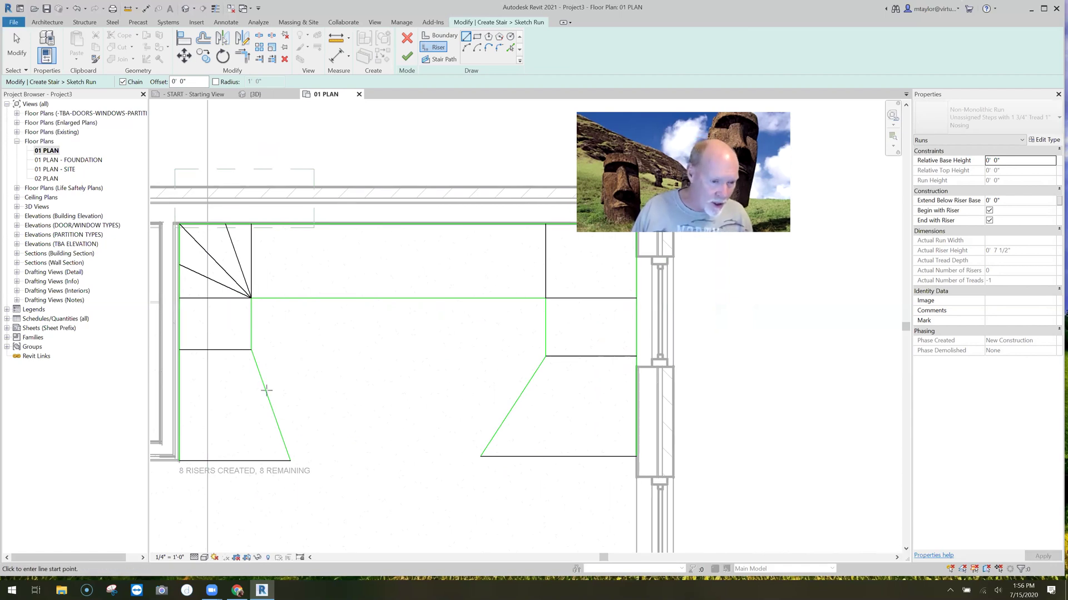
- Add risers across the lower parts of the left and right runs
{"action": "left_click", "coordinate": [208, 385]}
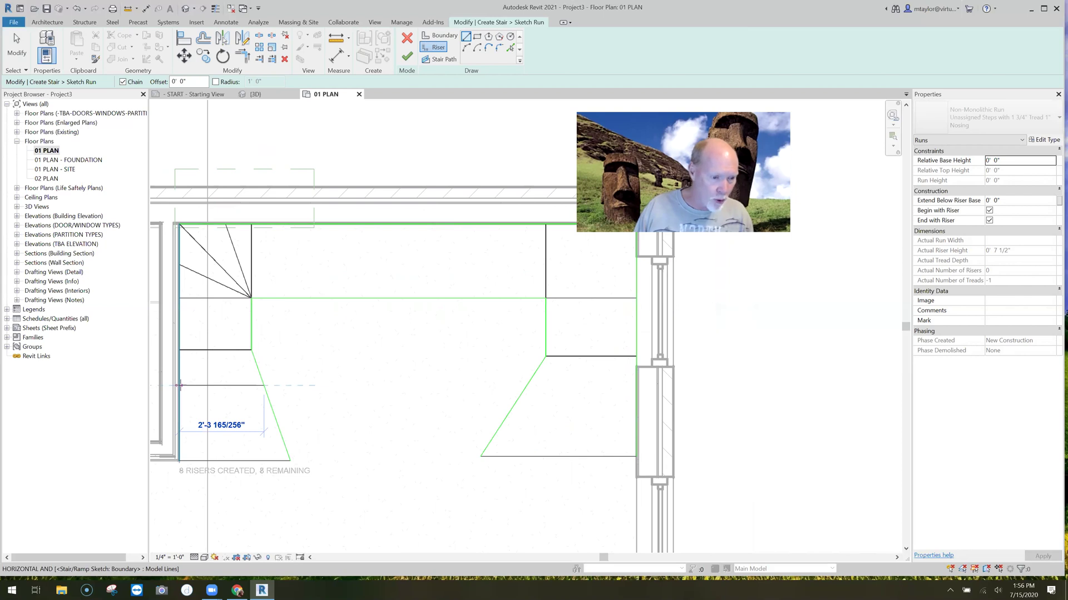
{"action": "left_click", "coordinate": [274, 418]}
{"action": "left_click", "coordinate": [238, 418]}
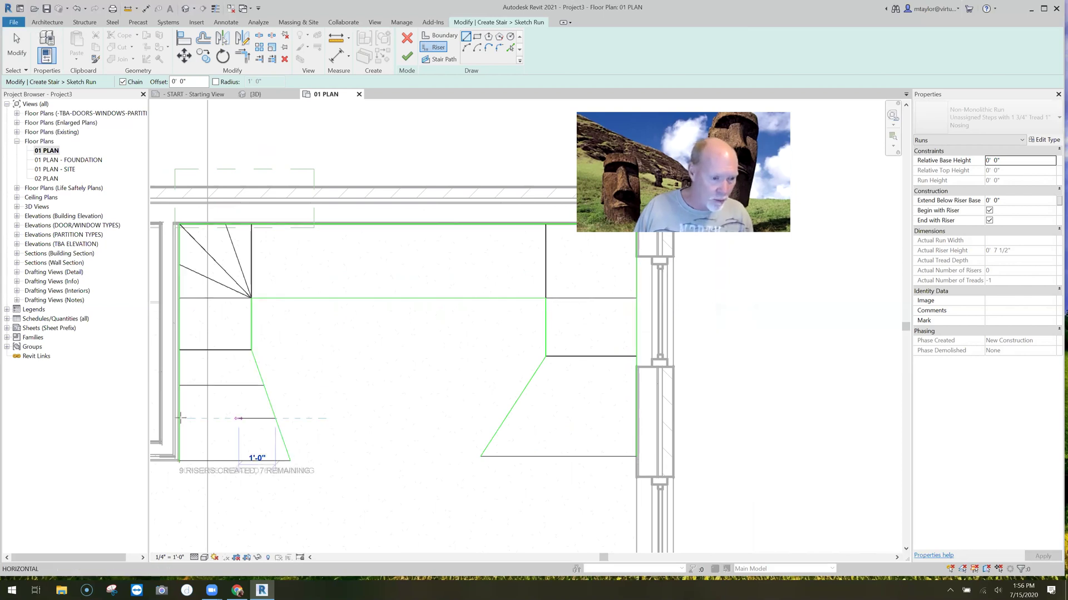
{"action": "left_click", "coordinate": [525, 396]}
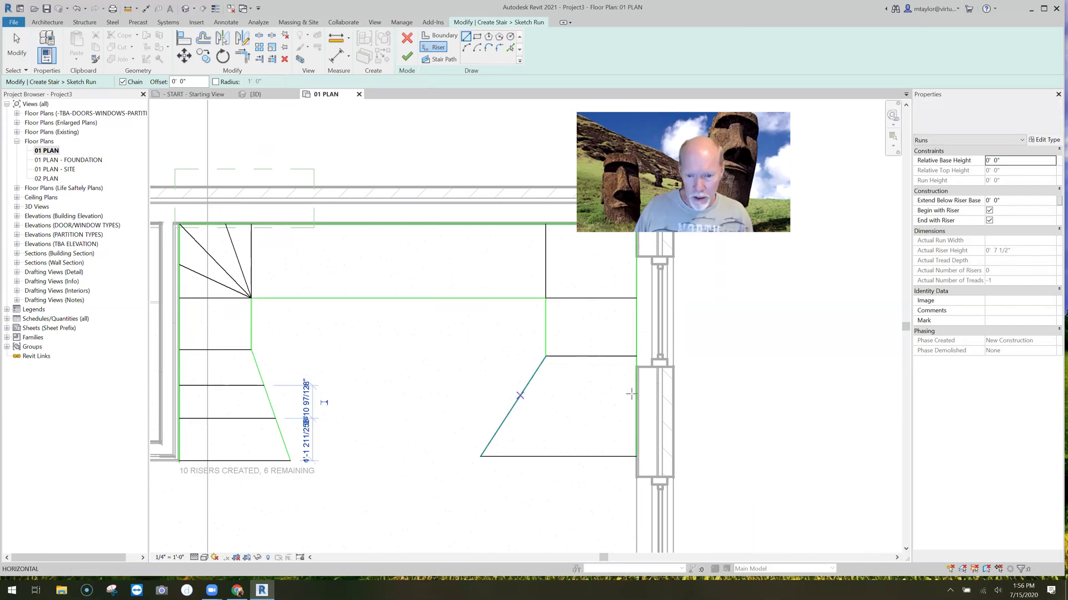
{"action": "left_click", "coordinate": [634, 393]}
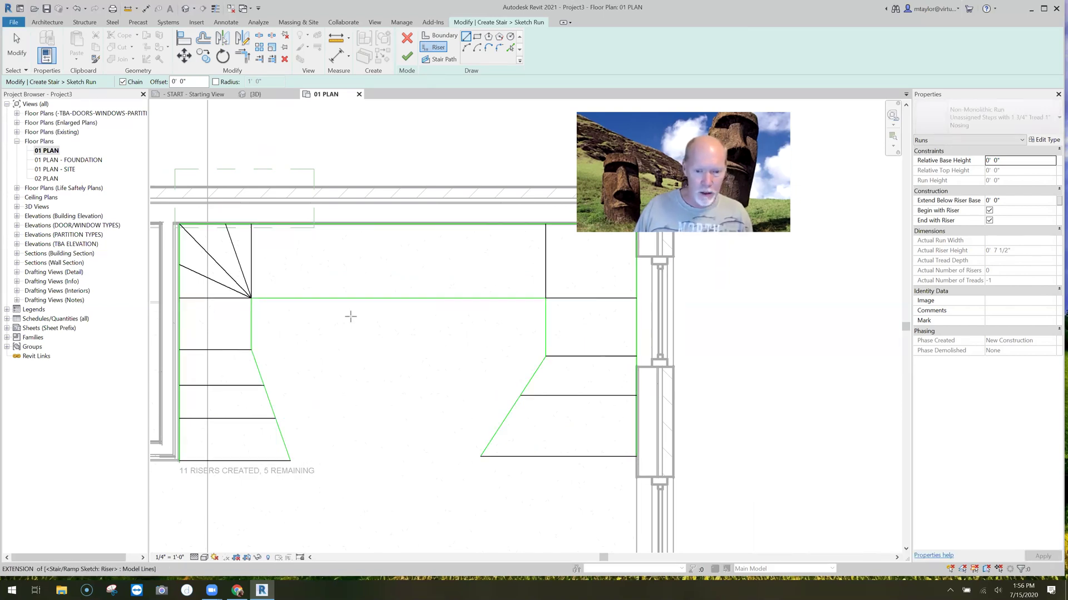
{"action": "left_click", "coordinate": [501, 426]}
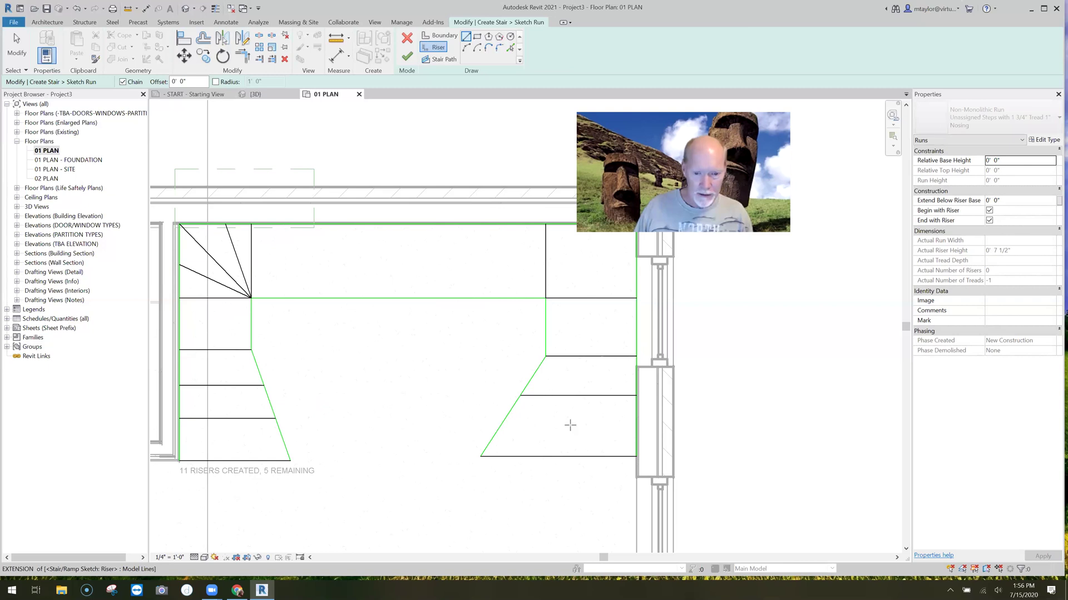
{"action": "left_click", "coordinate": [634, 426]}
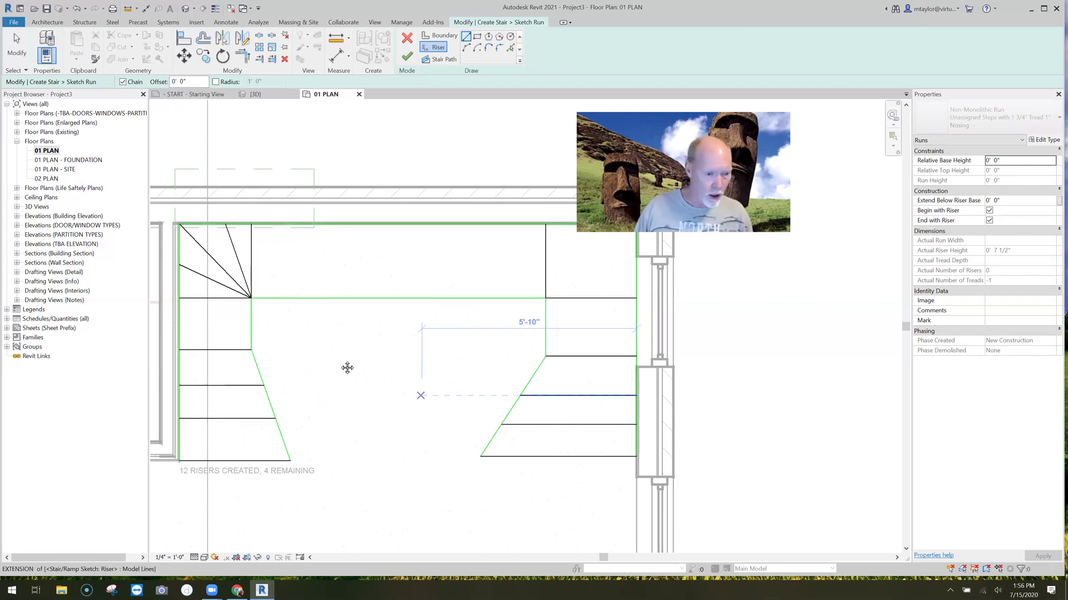
- Fill the top run with risers until 16 are created and 0 remain
{"action": "middle_click_drag", "start_coordinate": [347, 368], "coordinate": [330, 284]}
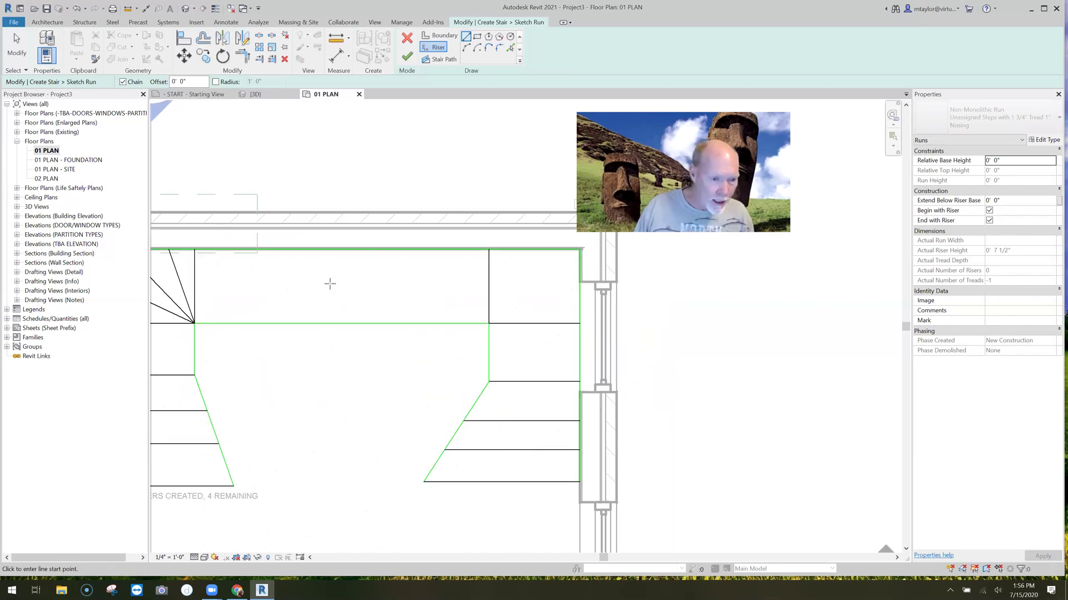
{"action": "left_click", "coordinate": [266, 323]}
{"action": "left_click", "coordinate": [317, 251]}
{"action": "left_click", "coordinate": [315, 250]}
{"action": "left_click", "coordinate": [379, 323]}
{"action": "left_click", "coordinate": [434, 324]}
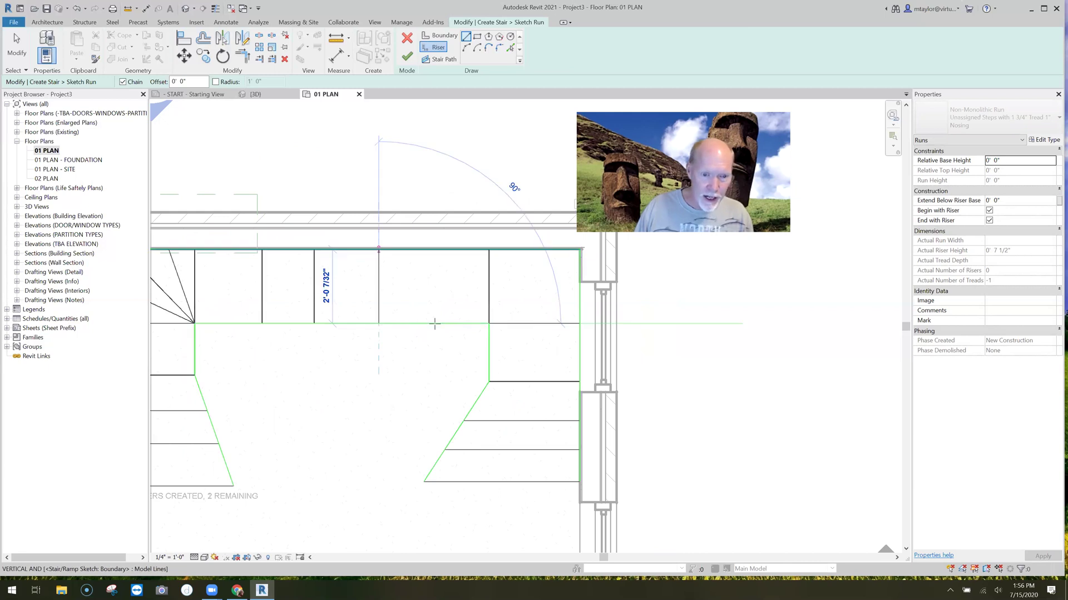
{"action": "left_click", "coordinate": [434, 376]}
{"action": "scroll", "coordinate": [359, 390], "scroll_direction": "down", "scroll_amount": 1}
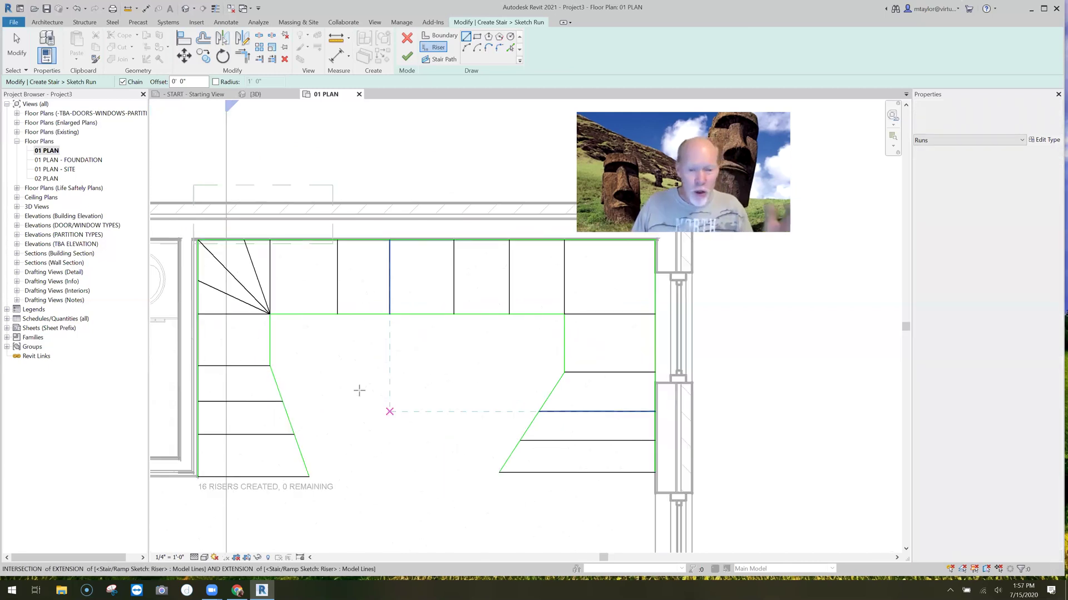
- Stop riser sketching and delete the lower riser on the left run
{"action": "scroll", "coordinate": [431, 437], "scroll_direction": "down", "scroll_amount": 2}
{"action": "middle_click_drag", "start_coordinate": [394, 440], "coordinate": [404, 441]}
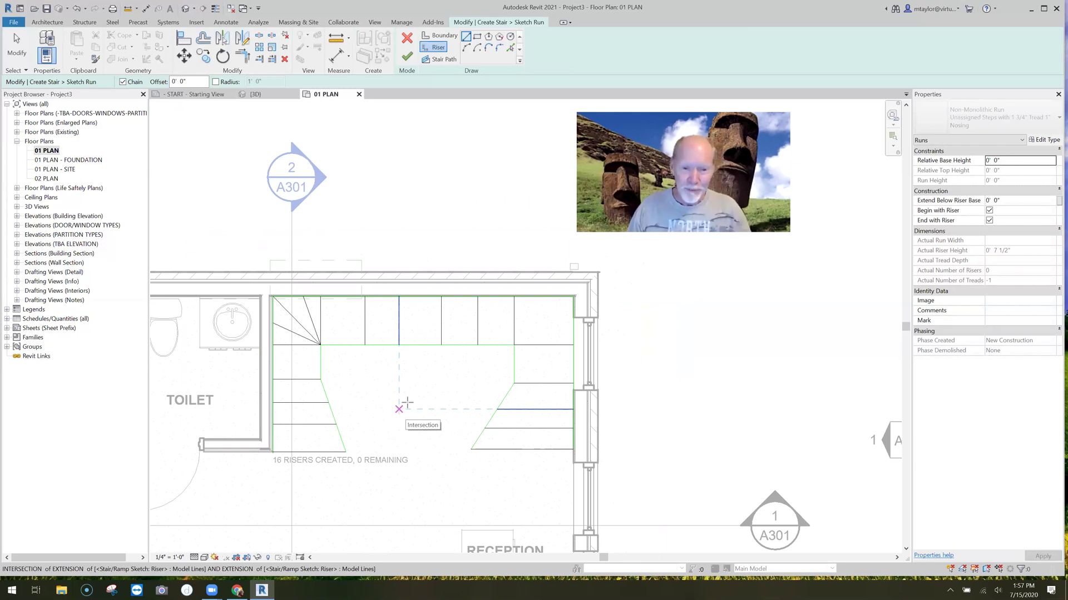
{"action": "scroll", "coordinate": [399, 371], "scroll_direction": "up", "scroll_amount": 1}
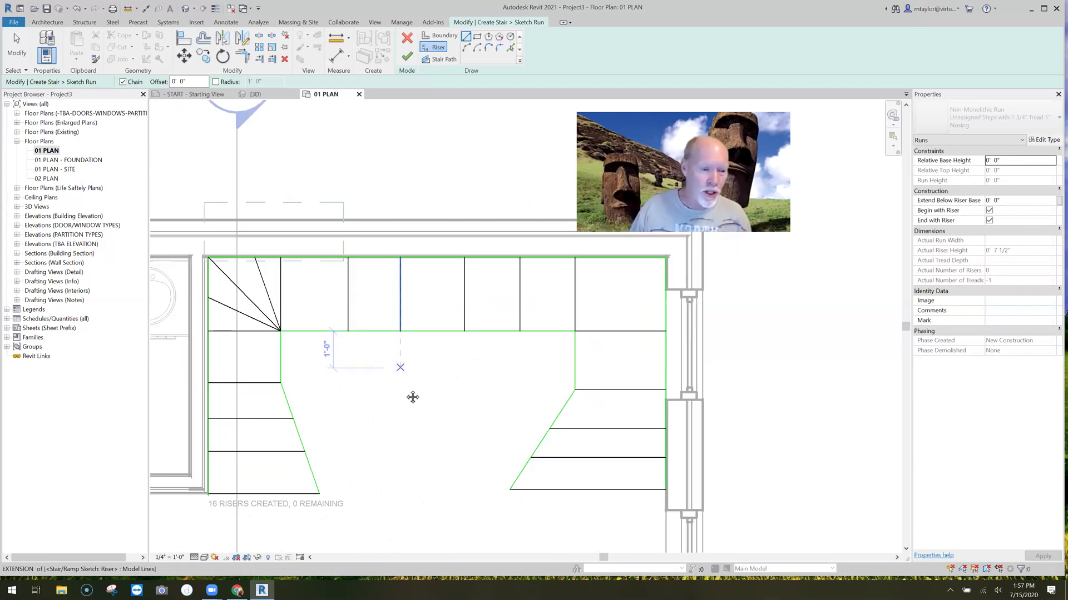
{"action": "scroll", "coordinate": [467, 382], "scroll_direction": "up", "scroll_amount": 1}
{"action": "key", "text": "Escape"}
{"action": "middle_click_drag", "start_coordinate": [398, 385], "coordinate": [456, 379]}
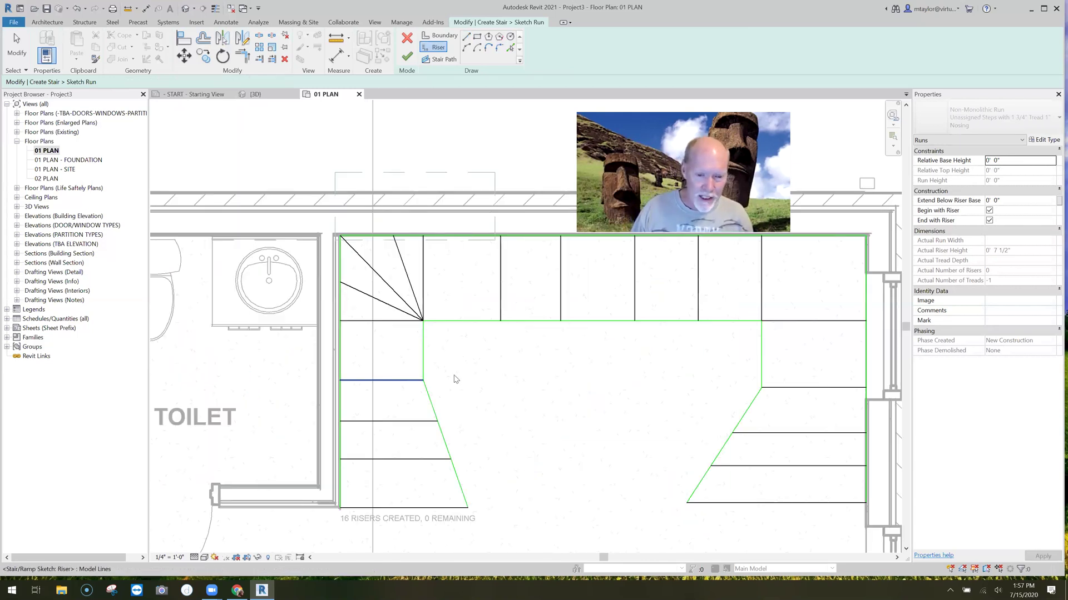
{"action": "left_click", "coordinate": [388, 380]}
{"action": "scroll", "coordinate": [388, 380], "scroll_direction": "up", "scroll_amount": 2}
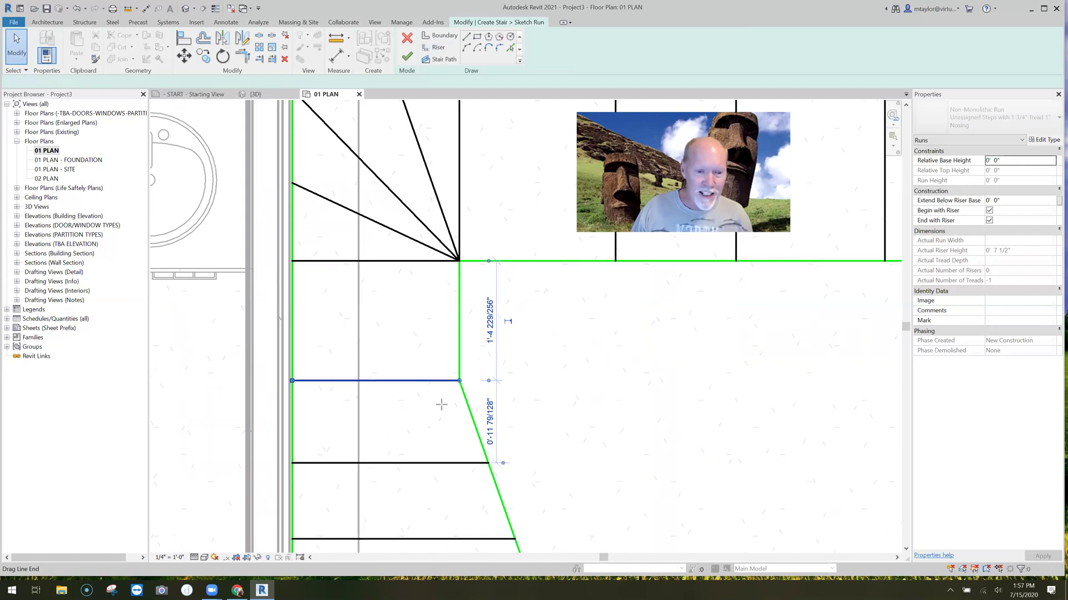
{"action": "key", "text": "Delete"}
- Shorten the diagonal winder riser at the landing corner from both ends
{"action": "middle_click_drag", "start_coordinate": [412, 317], "coordinate": [415, 387]}
{"action": "left_click", "coordinate": [451, 330]}
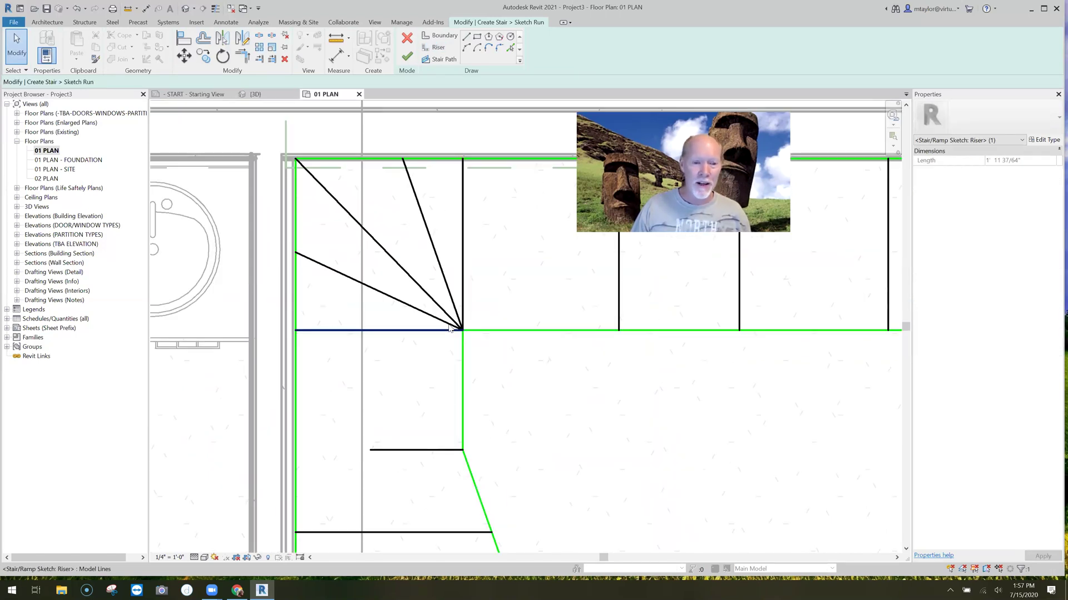
{"action": "left_click", "coordinate": [436, 315]}
{"action": "left_click_drag", "start_coordinate": [436, 315], "coordinate": [406, 300]}
{"action": "left_click_drag", "start_coordinate": [295, 253], "coordinate": [345, 276]}
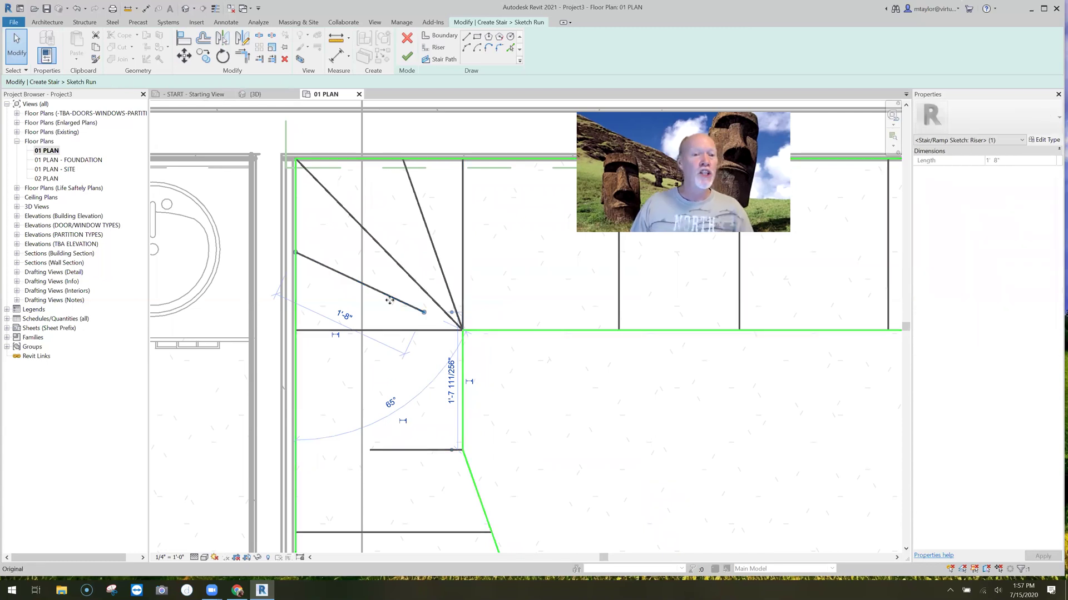
{"action": "scroll", "coordinate": [453, 320], "scroll_direction": "down", "scroll_amount": 3}
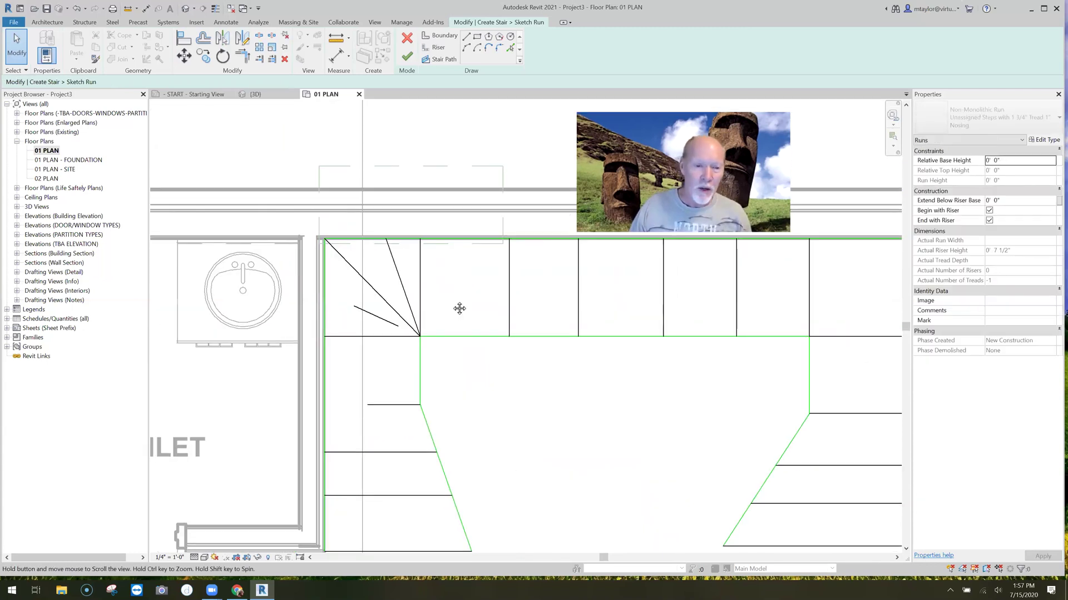
- Shorten and realign the top-run risers to about 1'-5" long
{"action": "middle_click_drag", "start_coordinate": [458, 307], "coordinate": [415, 310]}
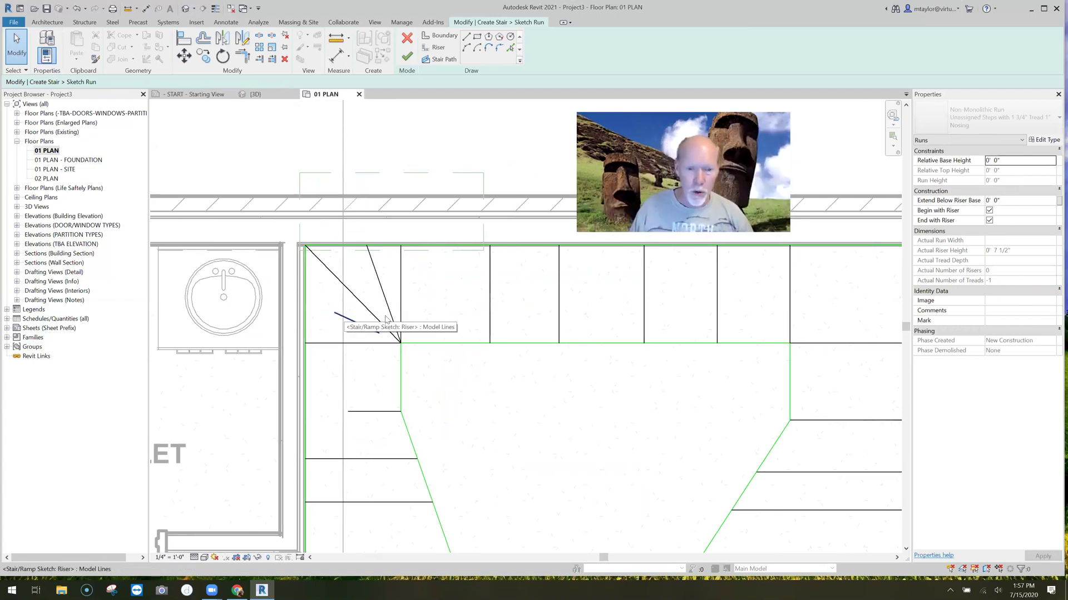
{"action": "left_click", "coordinate": [490, 341]}
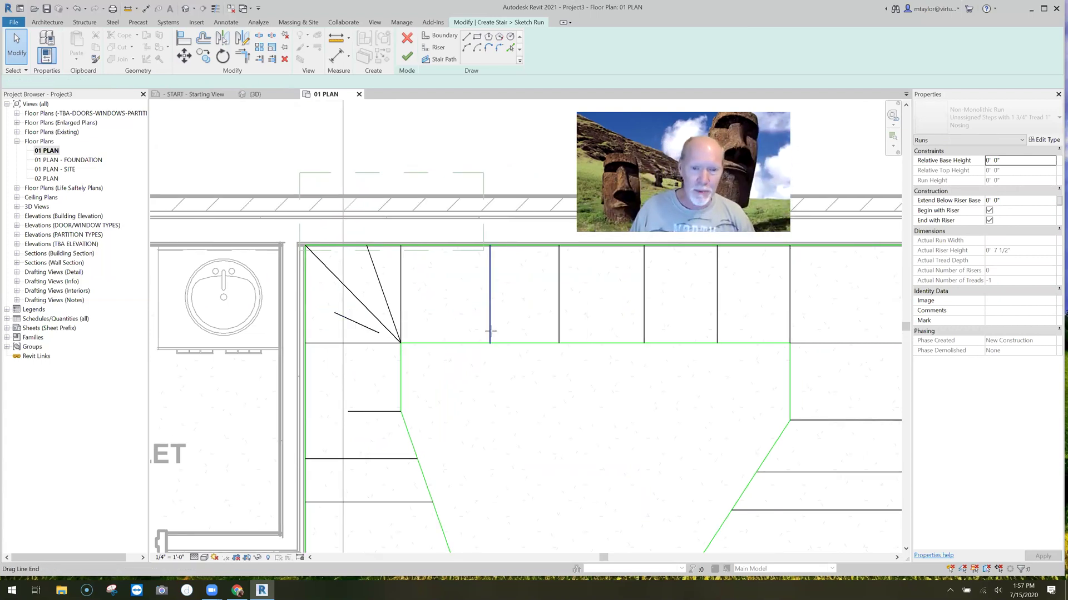
{"action": "left_click_drag", "start_coordinate": [489, 343], "coordinate": [490, 314]}
{"action": "middle_click_drag", "start_coordinate": [560, 251], "coordinate": [467, 270]}
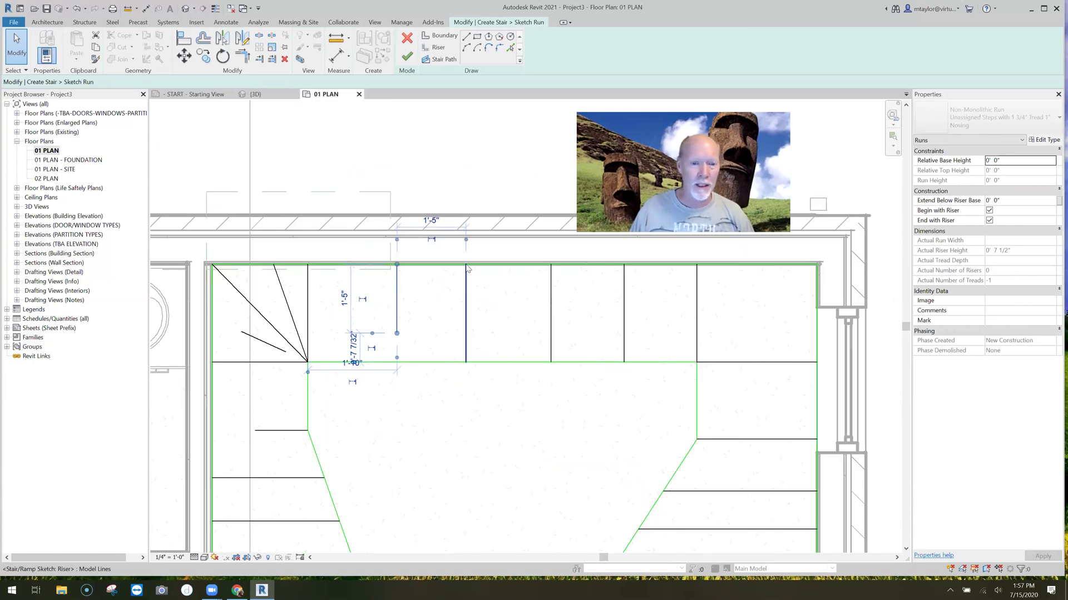
{"action": "left_click_drag", "start_coordinate": [467, 269], "coordinate": [455, 373]}
{"action": "middle_click_drag", "start_coordinate": [551, 366], "coordinate": [455, 373]}
{"action": "left_click", "coordinate": [454, 295]}
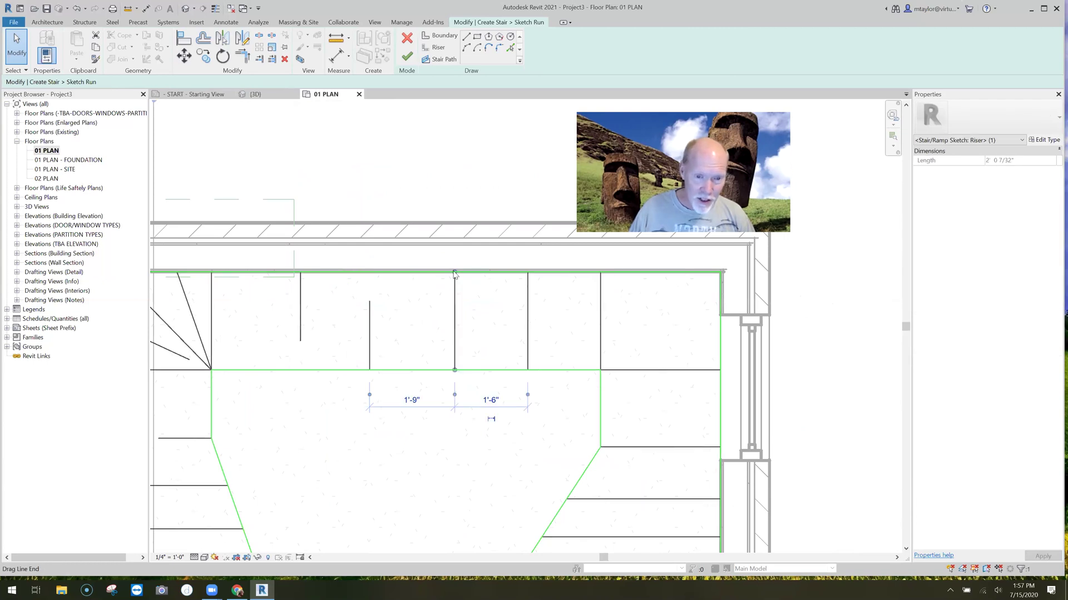
{"action": "left_click_drag", "start_coordinate": [454, 370], "coordinate": [454, 349]}
{"action": "left_click", "coordinate": [497, 335]}
{"action": "scroll", "coordinate": [478, 367], "scroll_direction": "down", "scroll_amount": 3}
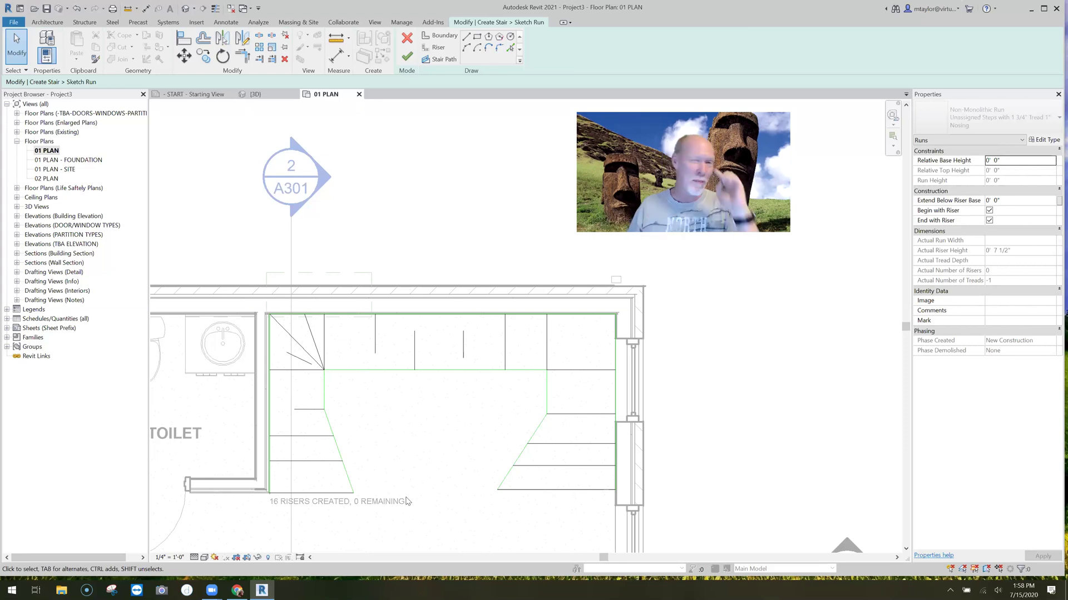
- Draw a stair path line up the left run and across the top run
{"action": "left_click", "coordinate": [439, 61]}
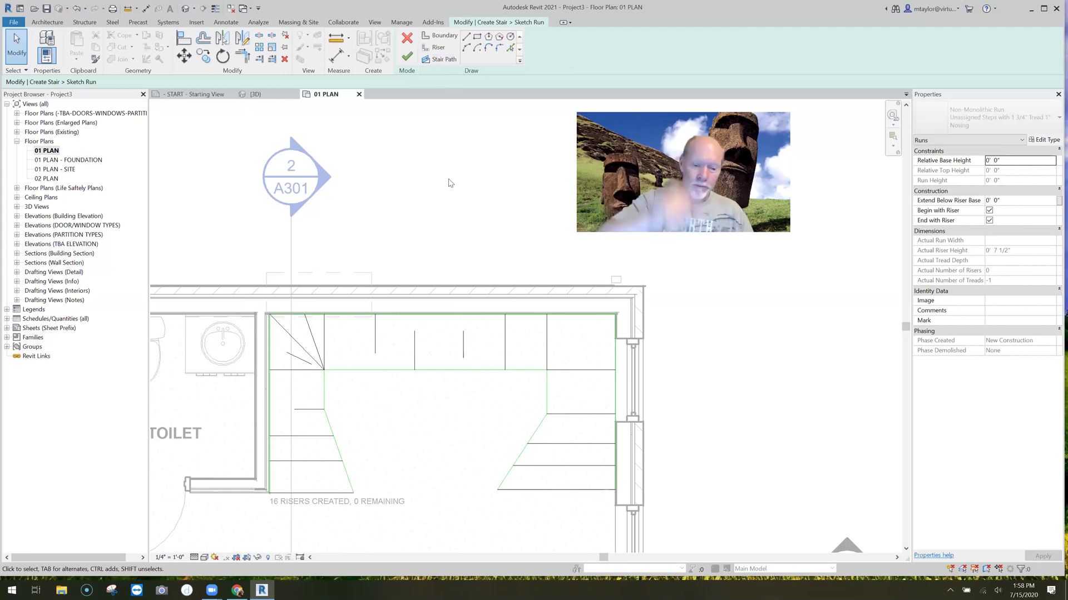
{"action": "left_click", "coordinate": [439, 59]}
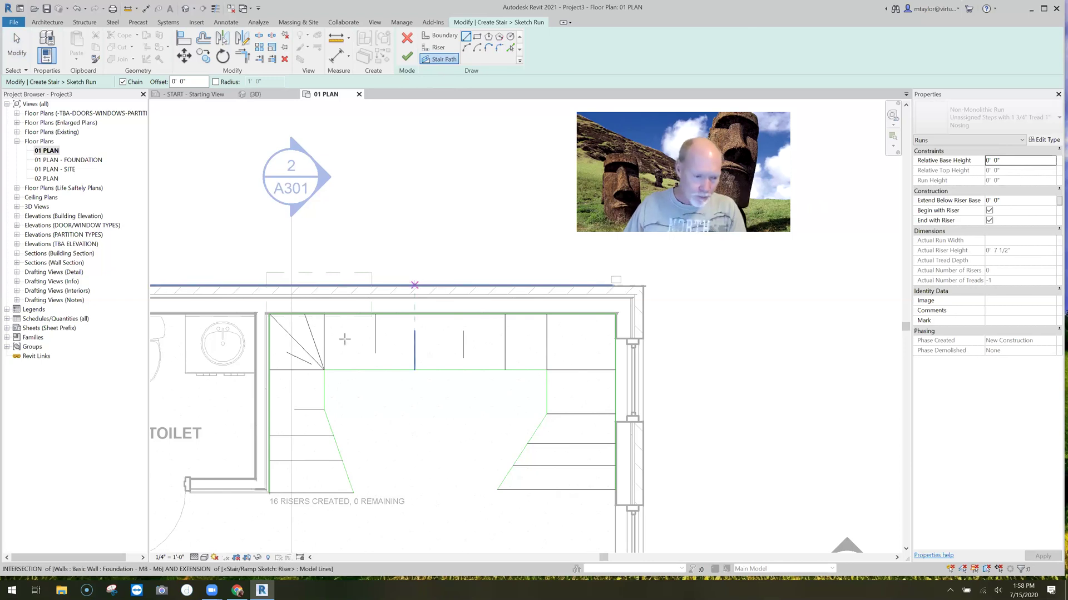
{"action": "left_click", "coordinate": [298, 493]}
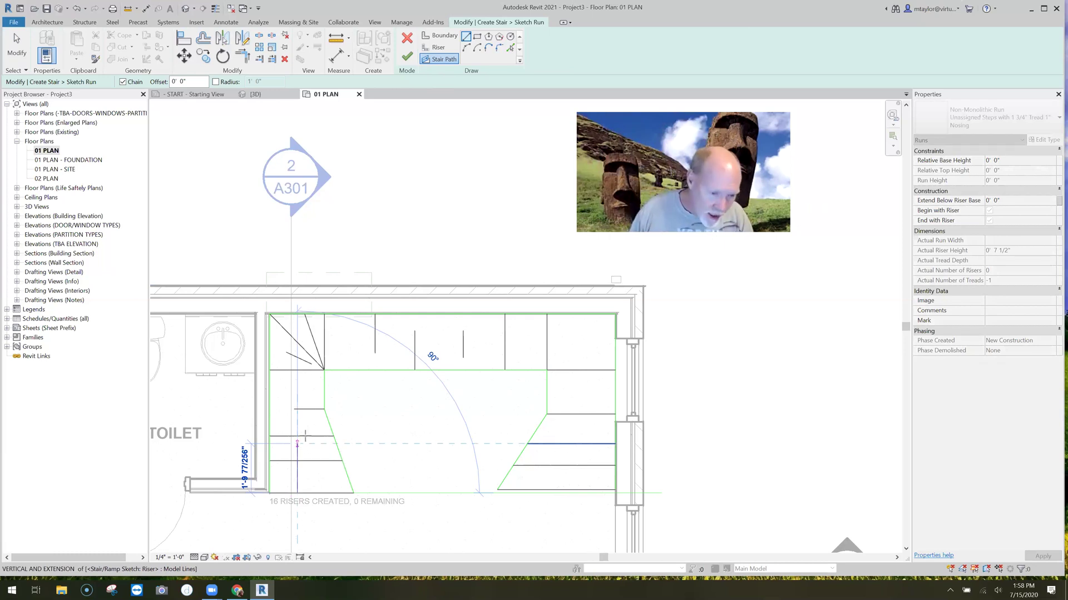
{"action": "left_click", "coordinate": [297, 343]}
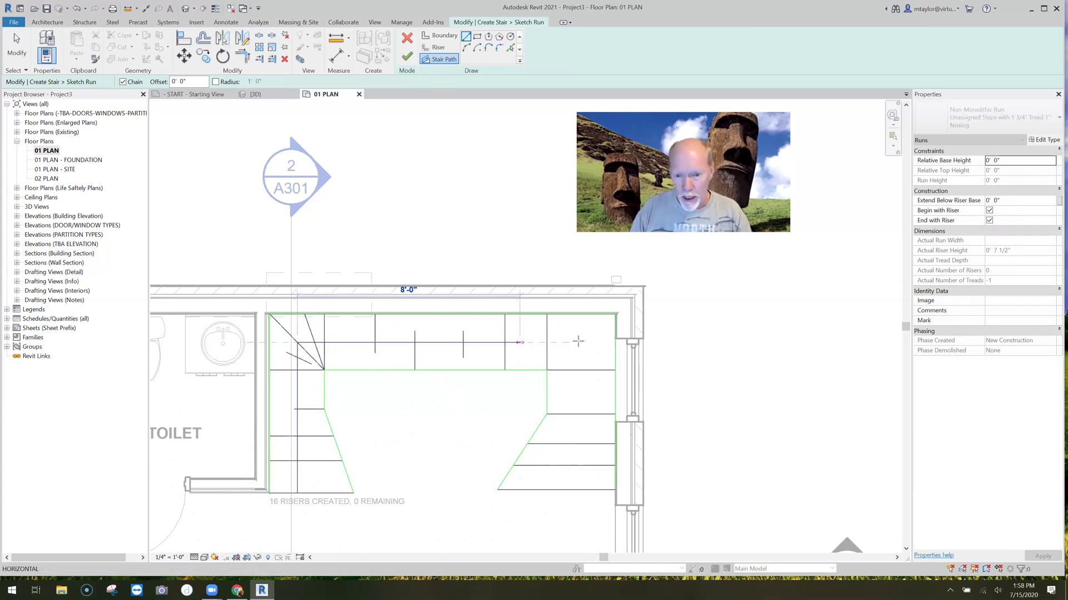
{"action": "left_click", "coordinate": [589, 343]}
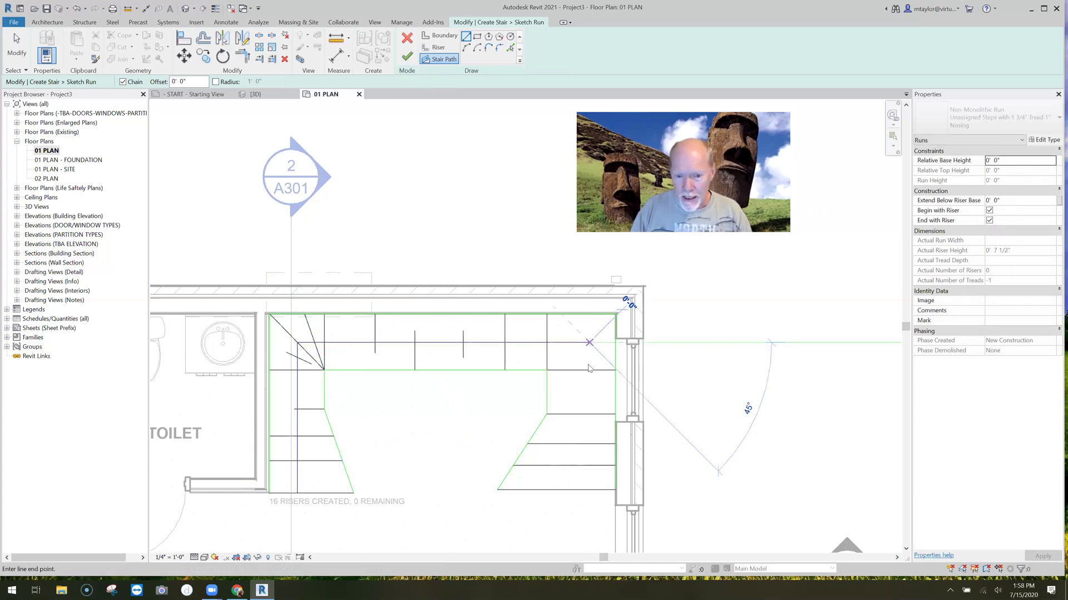
{"action": "key", "text": "Escape"}
{"action": "key", "text": "Escape"}
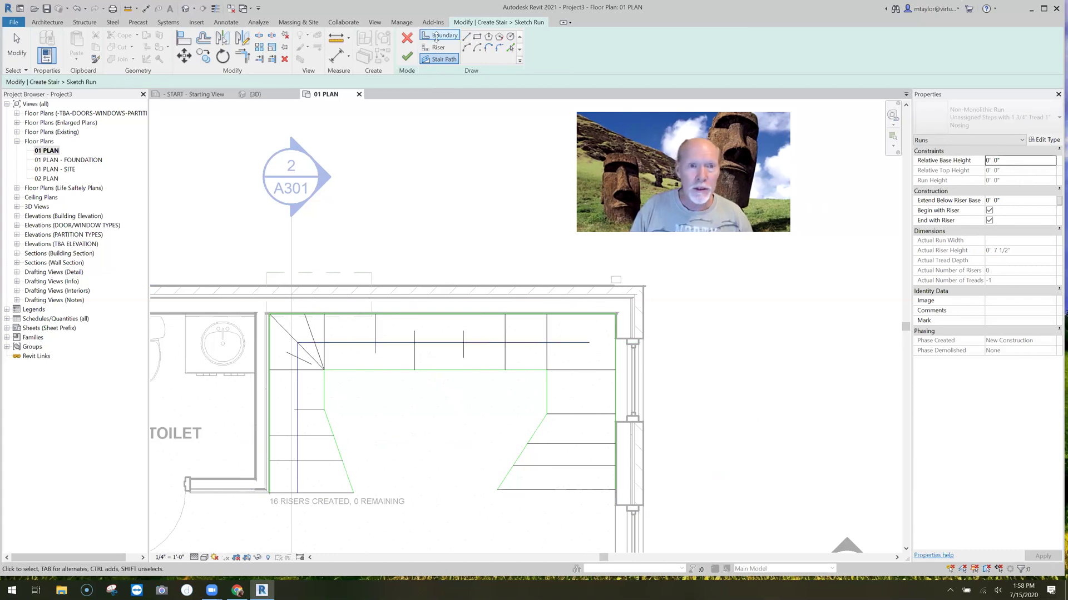
- Continue the stair path from the top run's end down the right run
{"action": "left_click", "coordinate": [442, 59]}
{"action": "left_click", "coordinate": [590, 342]}
{"action": "left_click", "coordinate": [589, 491]}
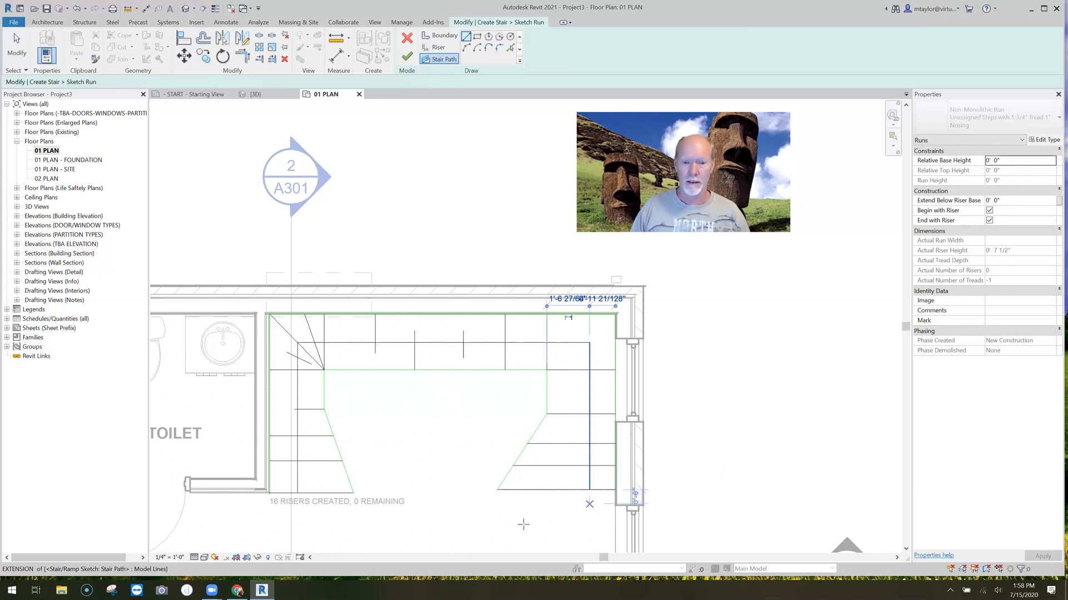
{"action": "scroll", "coordinate": [422, 513], "scroll_direction": "down", "scroll_amount": 2}
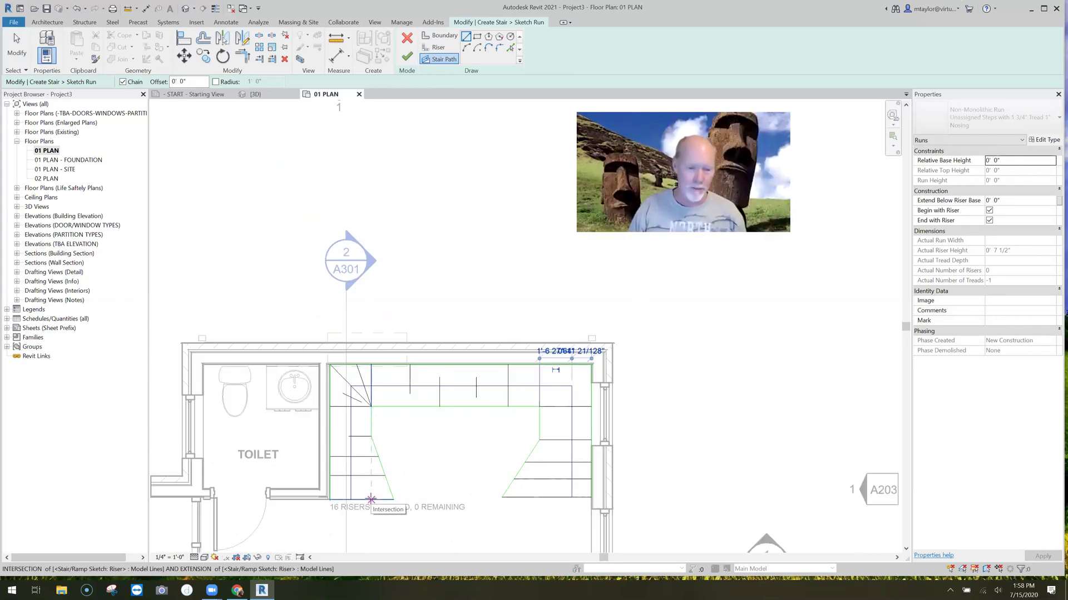
{"action": "left_click", "coordinate": [417, 449]}
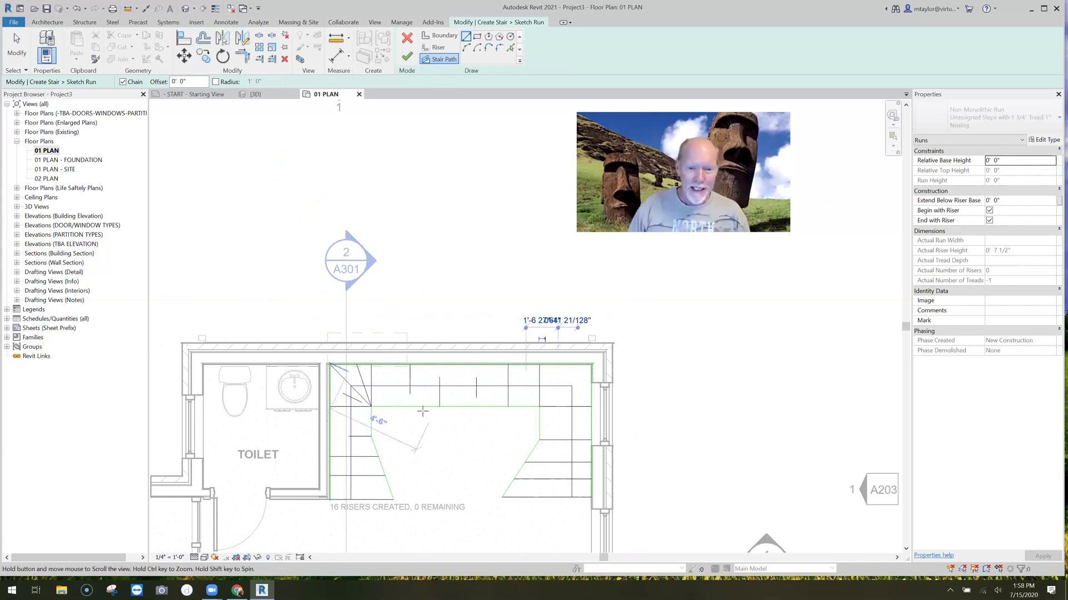
{"action": "scroll", "coordinate": [353, 394], "scroll_direction": "up", "scroll_amount": 3}
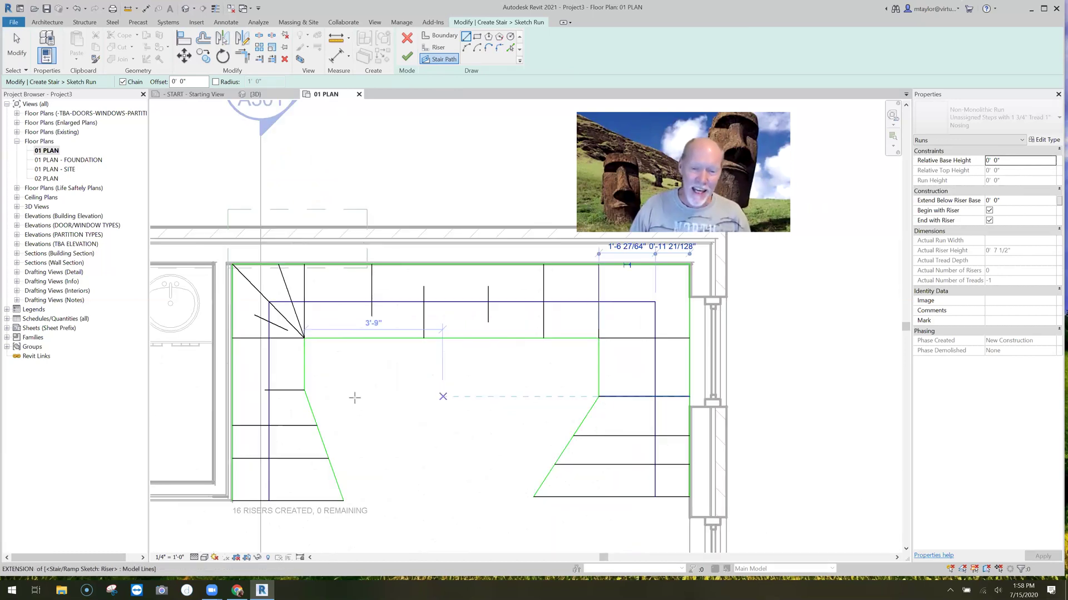
{"action": "scroll", "coordinate": [355, 399], "scroll_direction": "down", "scroll_amount": 1}
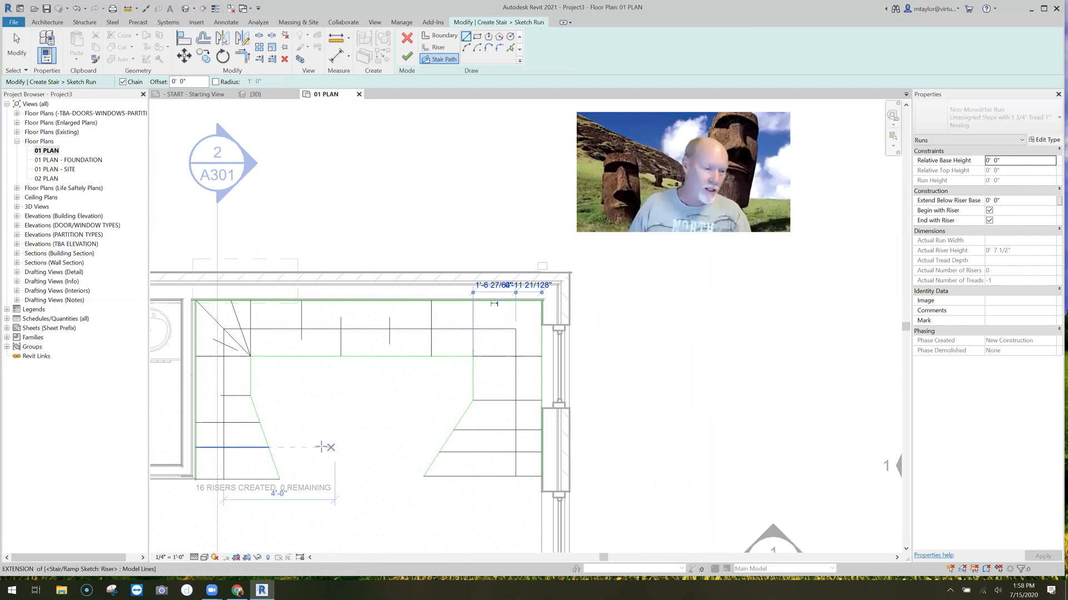
{"action": "scroll", "coordinate": [236, 404], "scroll_direction": "up", "scroll_amount": 3}
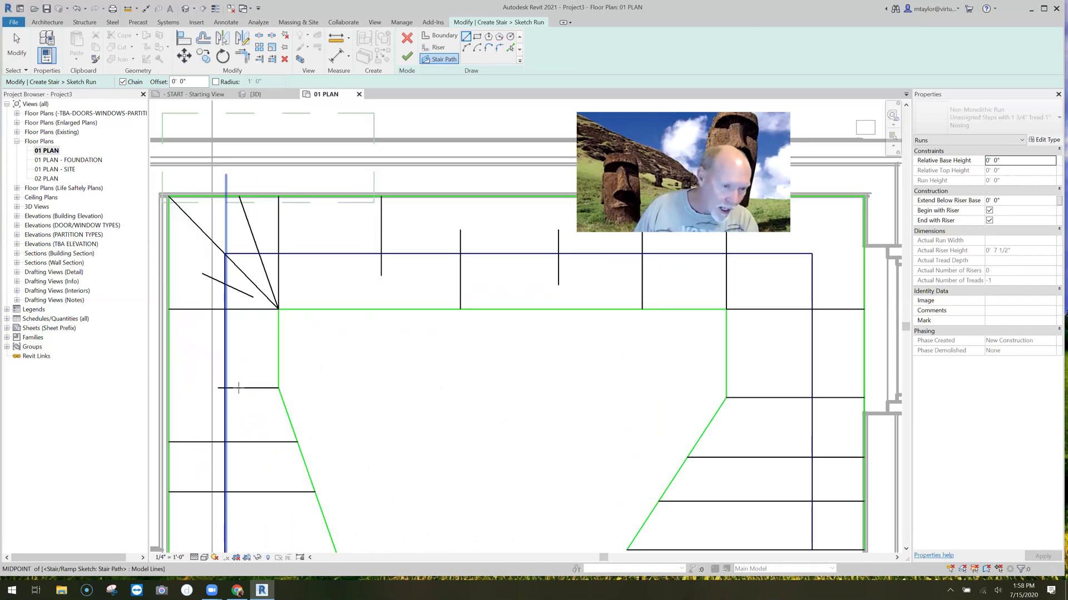
{"action": "scroll", "coordinate": [239, 387], "scroll_direction": "up", "scroll_amount": 2}
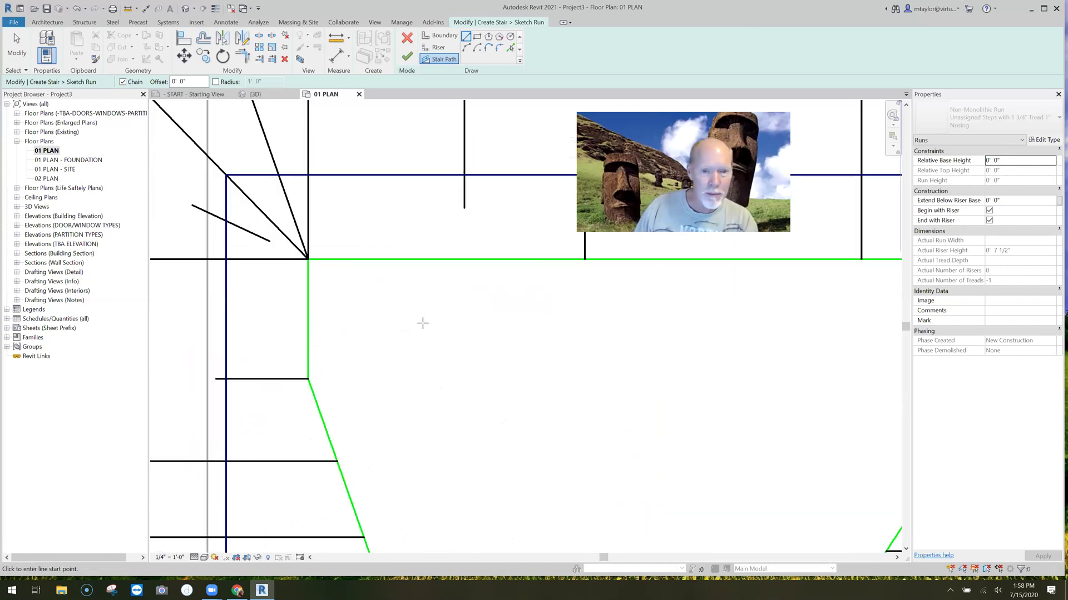
{"action": "scroll", "coordinate": [370, 369], "scroll_direction": "down", "scroll_amount": 2}
{"action": "scroll", "coordinate": [258, 420], "scroll_direction": "up", "scroll_amount": 1}
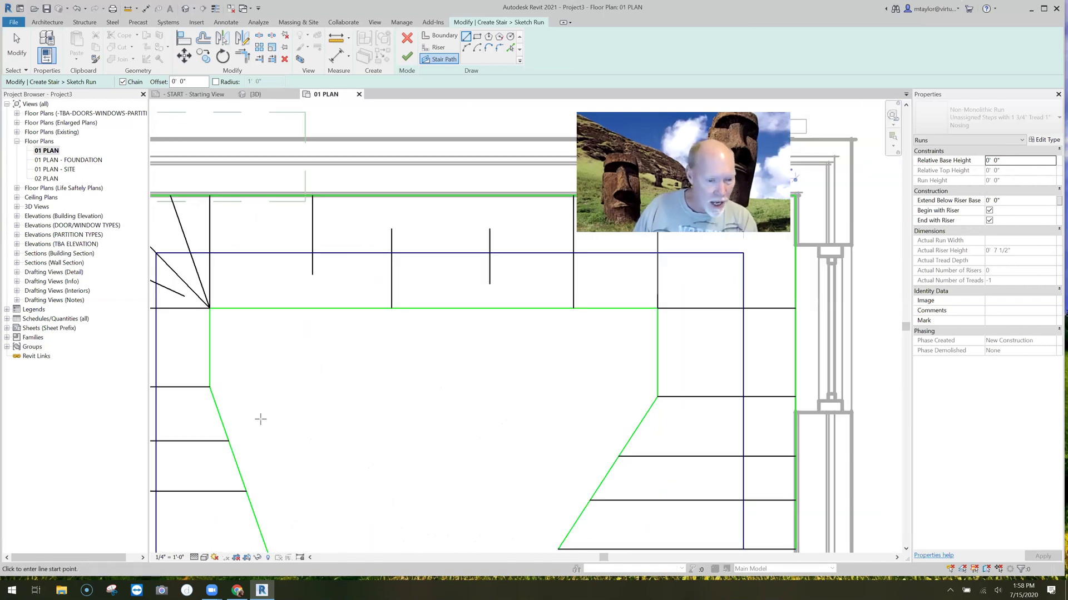
{"action": "scroll", "coordinate": [303, 380], "scroll_direction": "down", "scroll_amount": 2}
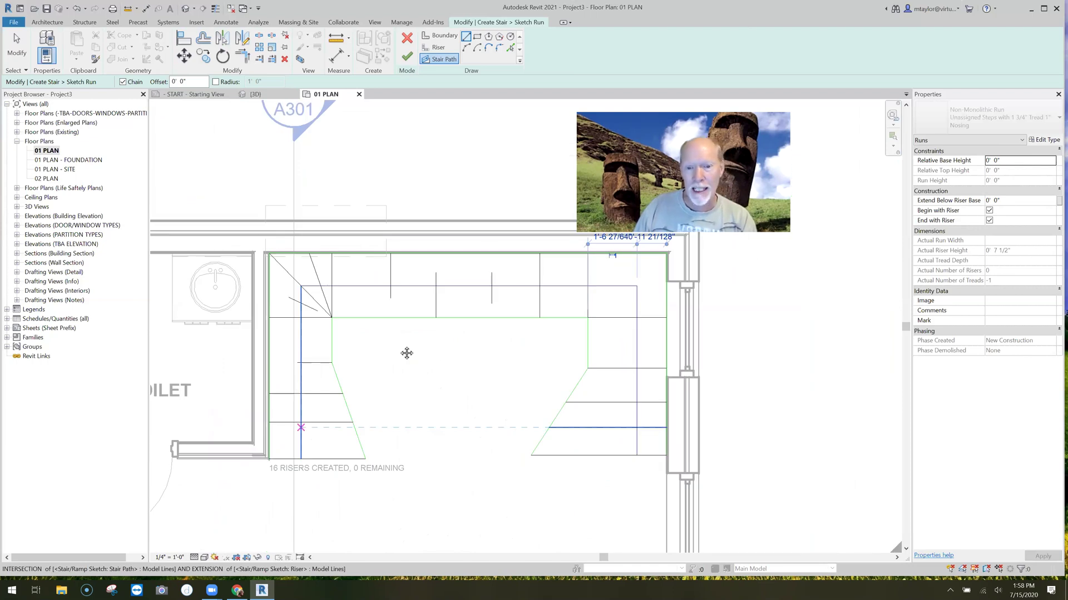
{"action": "scroll", "coordinate": [452, 474], "scroll_direction": "down", "scroll_amount": 1}
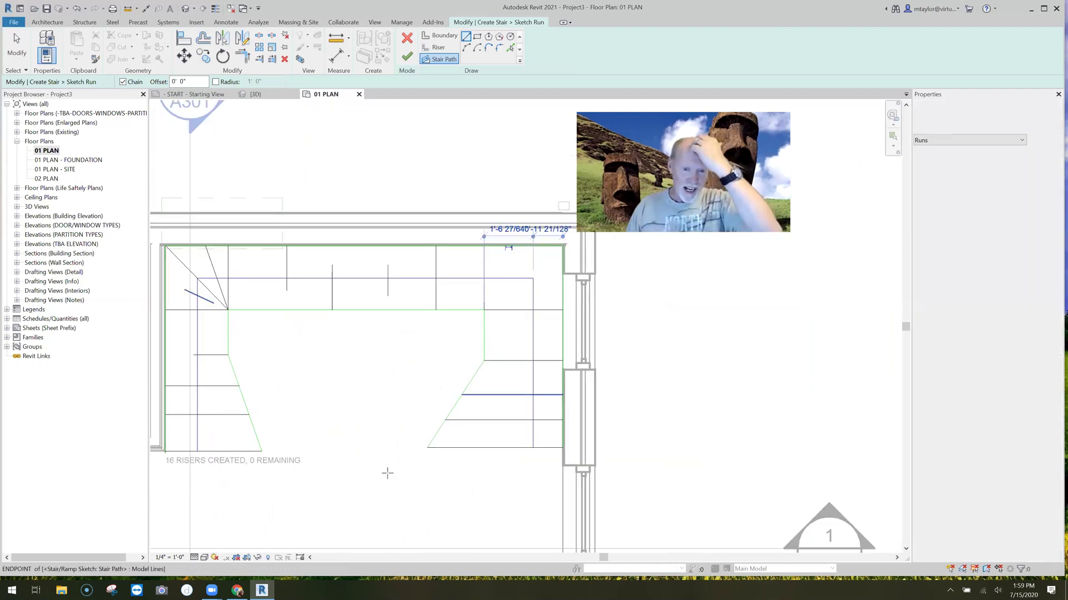
{"action": "scroll", "coordinate": [384, 474], "scroll_direction": "up", "scroll_amount": 1}
{"action": "scroll", "coordinate": [363, 476], "scroll_direction": "down", "scroll_amount": 1}
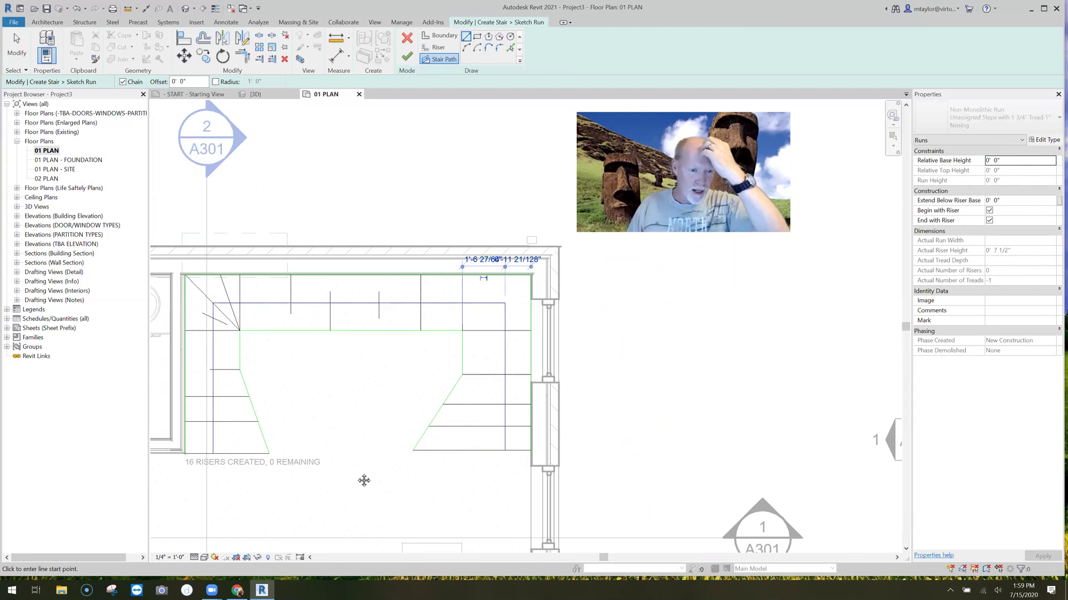
- Finish the run sketch, generating the U-shaped run with 19 risers and 18 treads
{"action": "middle_click_drag", "start_coordinate": [360, 473], "coordinate": [372, 468]}
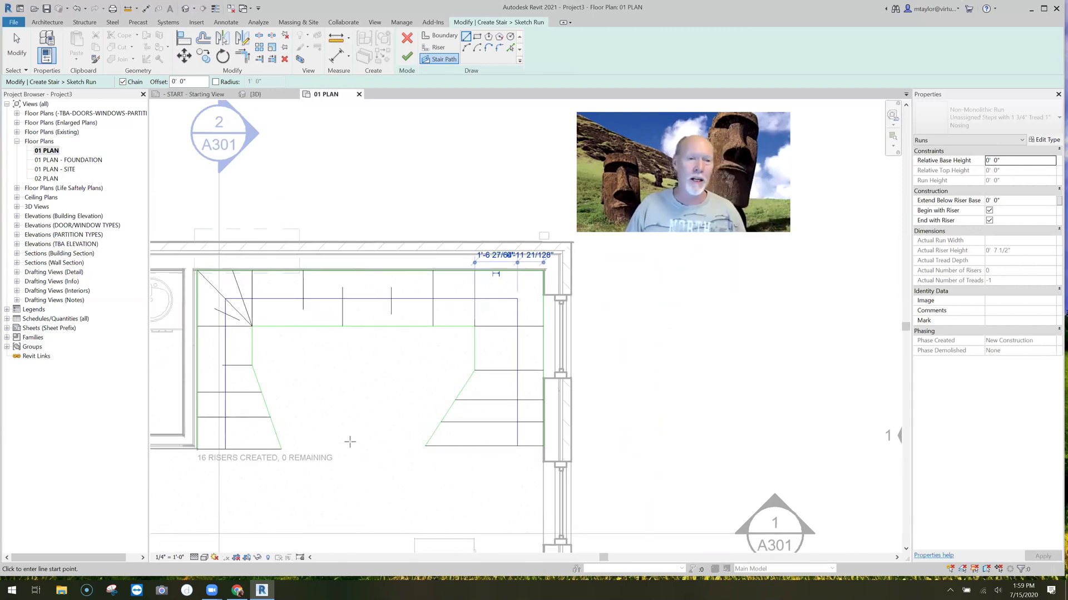
{"action": "left_click", "coordinate": [406, 56]}
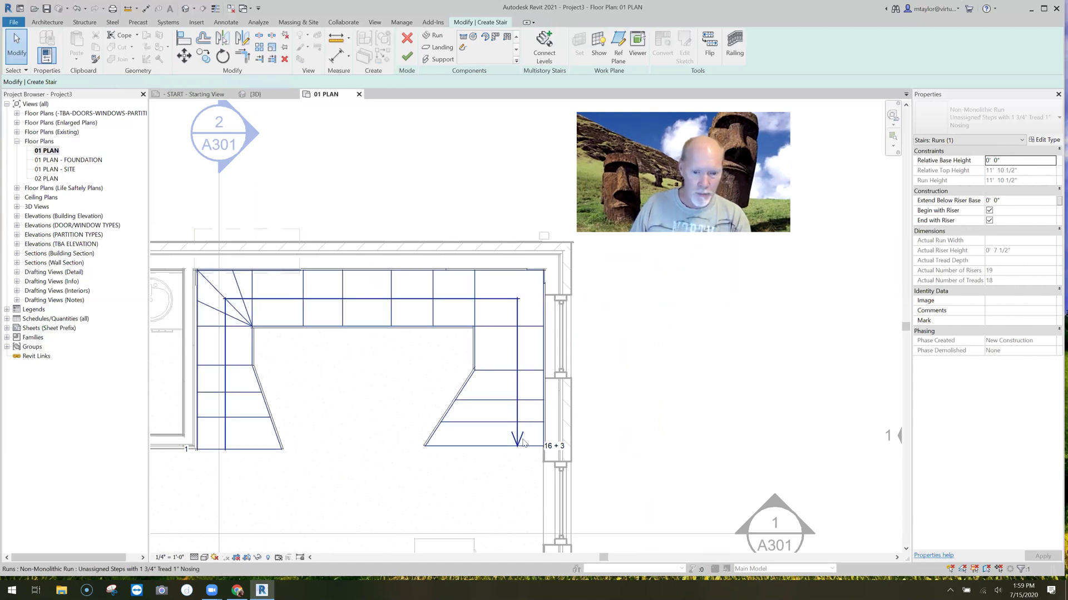
- Reopen the run's sketch, check a top-run riser's 1' 4" length, then finish editing
{"action": "left_click", "coordinate": [456, 471]}
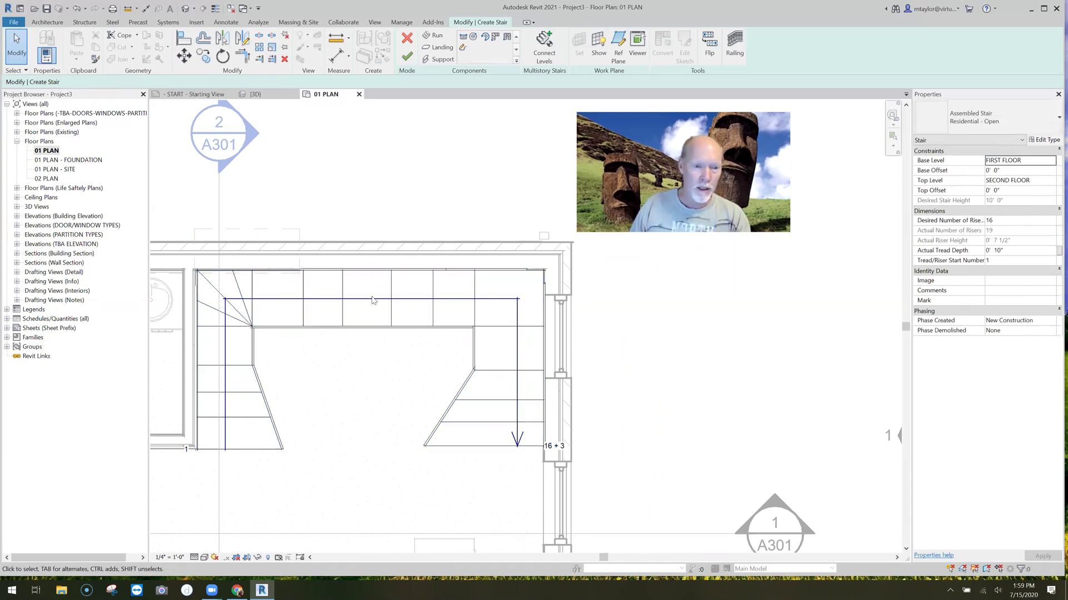
{"action": "left_click", "coordinate": [373, 329]}
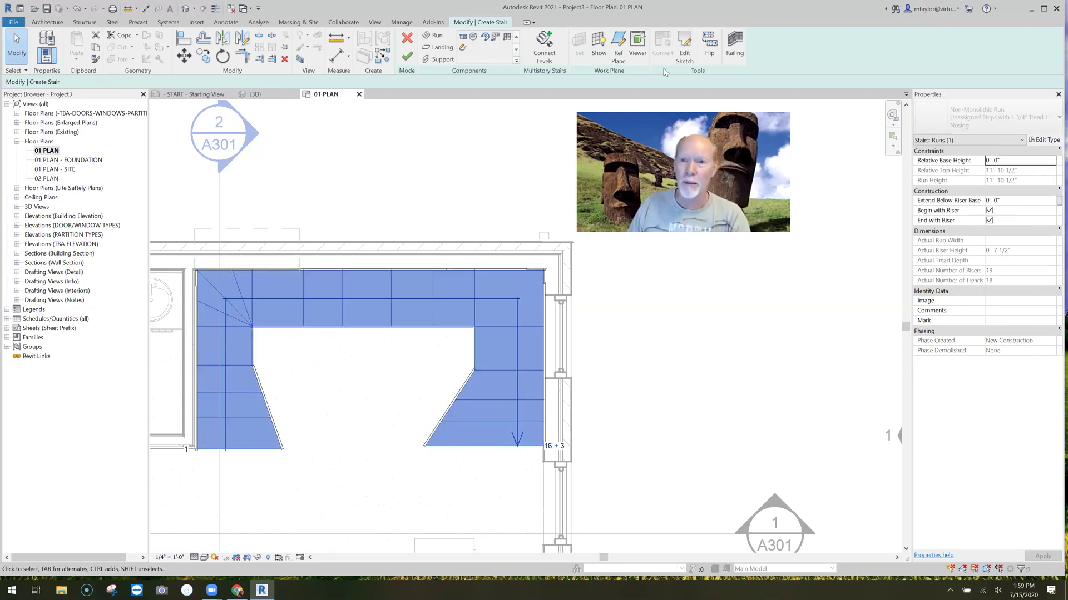
{"action": "left_click", "coordinate": [684, 53]}
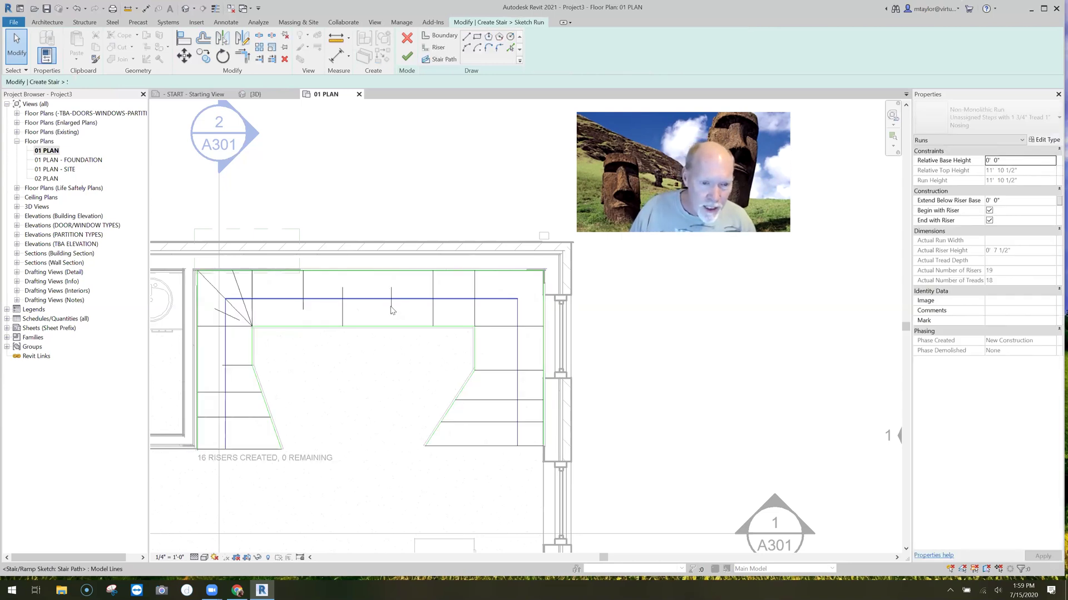
{"action": "scroll", "coordinate": [391, 306], "scroll_direction": "up", "scroll_amount": 2}
{"action": "left_click", "coordinate": [384, 259]}
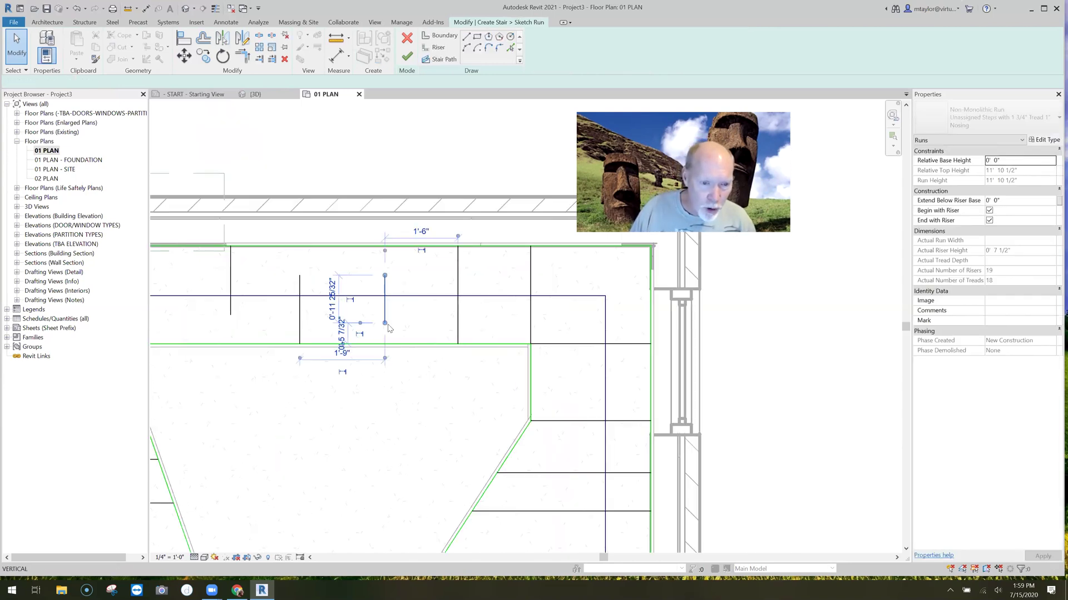
{"action": "left_click", "coordinate": [406, 377]}
{"action": "scroll", "coordinate": [393, 330], "scroll_direction": "down", "scroll_amount": 2}
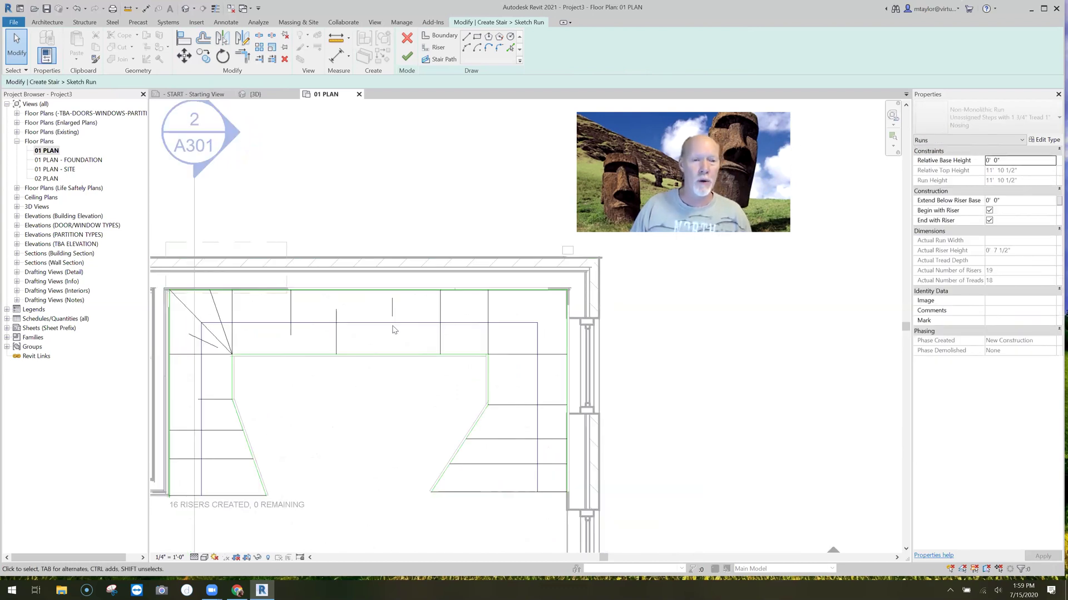
{"action": "left_click", "coordinate": [410, 57]}
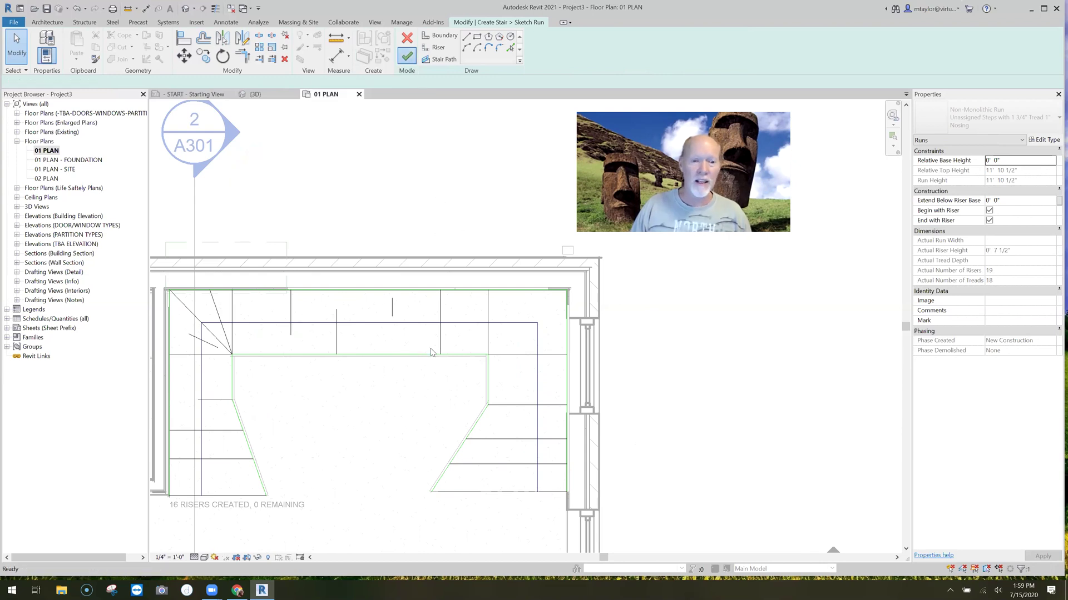
- Finish the stair, dismiss the warning, and pan to show it beside the toilet
{"action": "scroll", "coordinate": [431, 351], "scroll_direction": "down", "scroll_amount": 2}
{"action": "scroll", "coordinate": [407, 364], "scroll_direction": "up", "scroll_amount": 1}
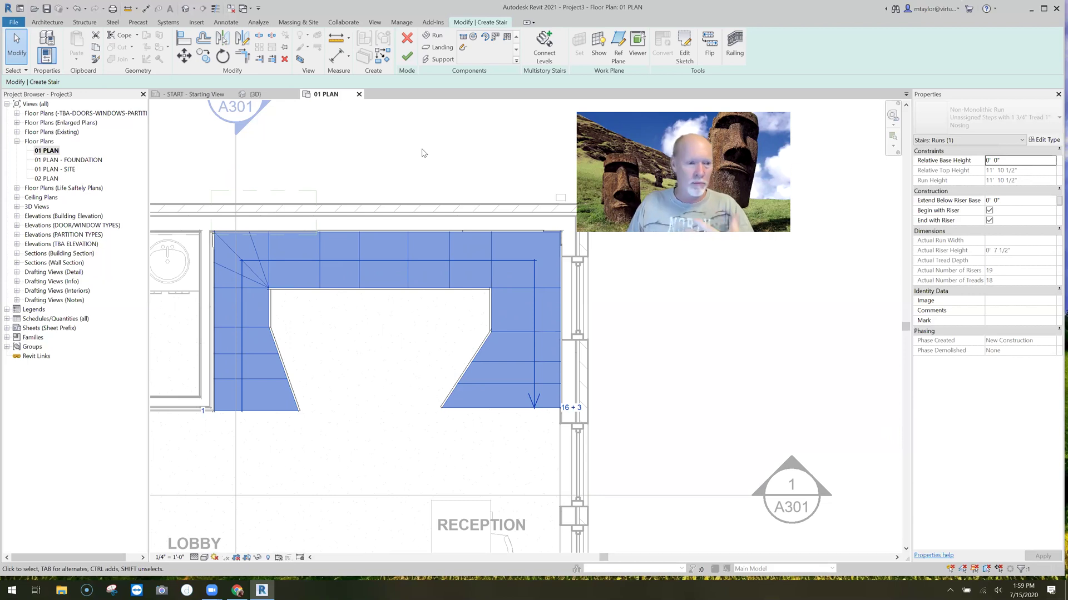
{"action": "left_click", "coordinate": [407, 55]}
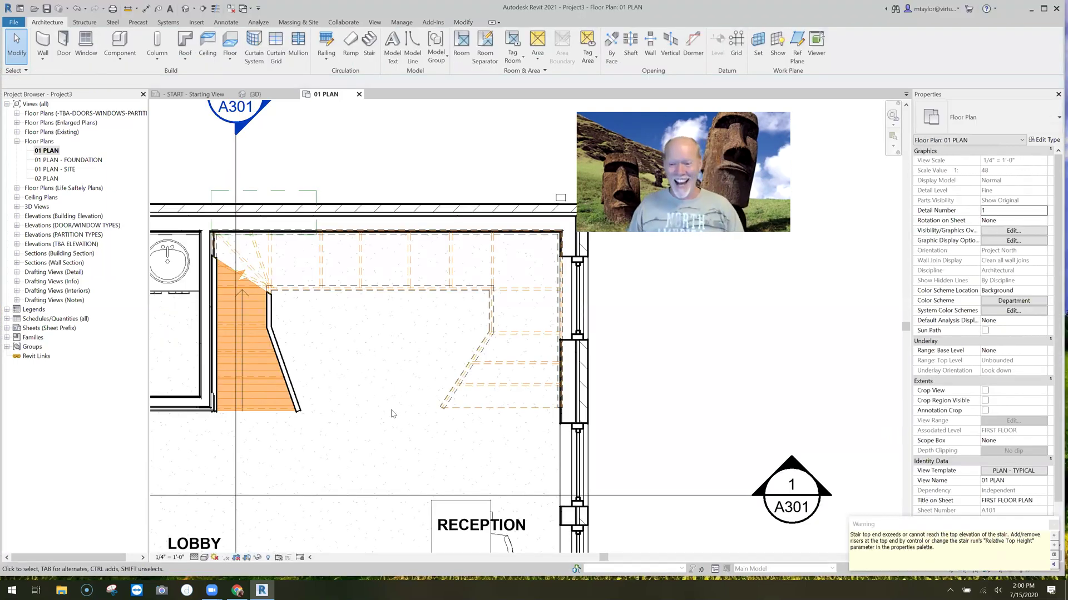
{"action": "left_click", "coordinate": [282, 424]}
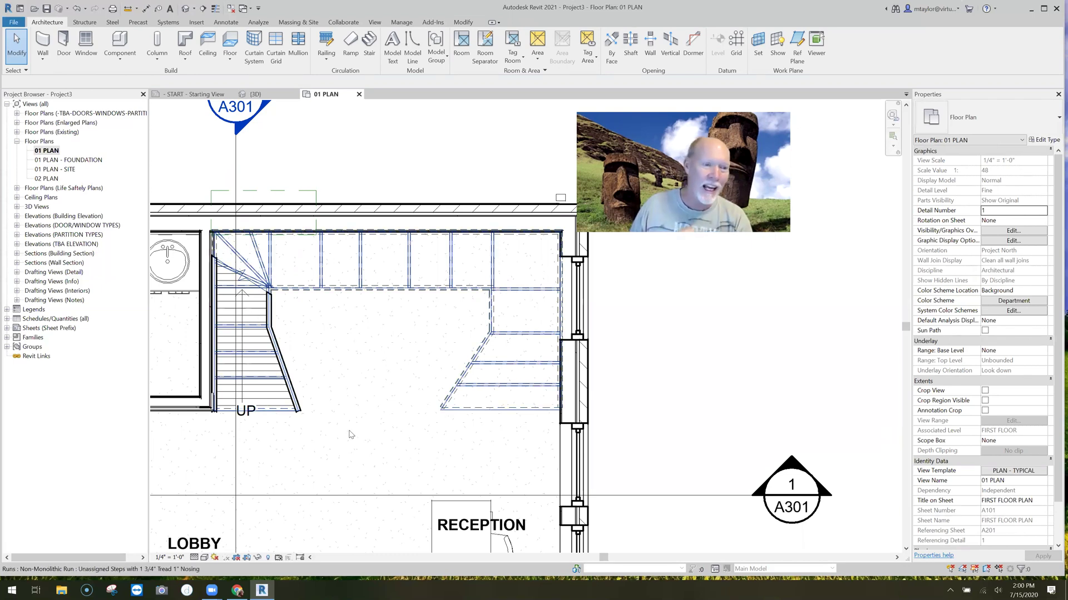
{"action": "scroll", "coordinate": [358, 405], "scroll_direction": "down", "scroll_amount": 1}
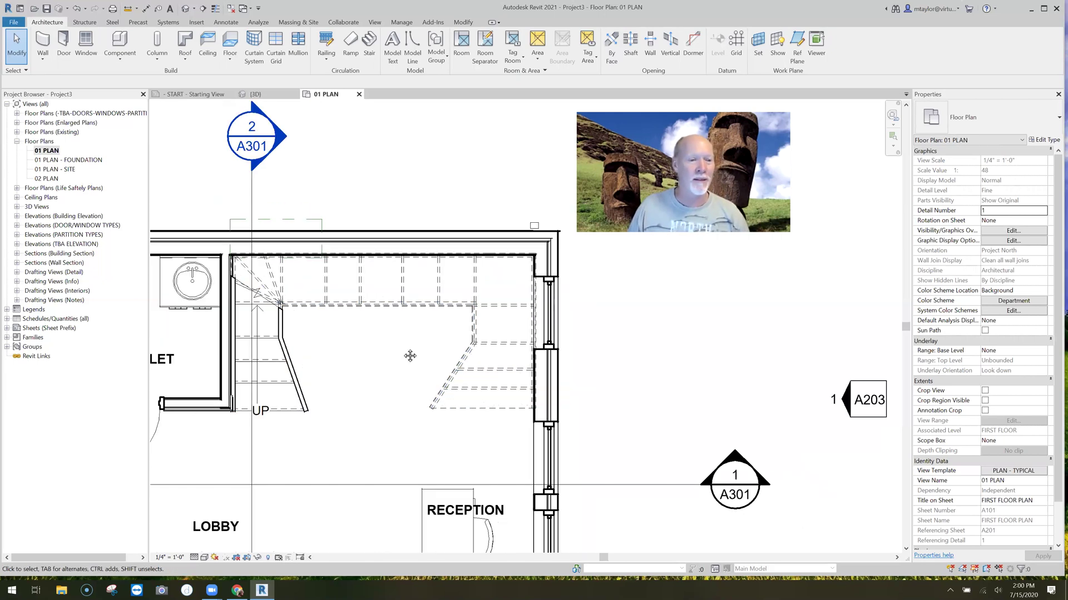
{"action": "middle_click_drag", "start_coordinate": [410, 355], "coordinate": [455, 340]}
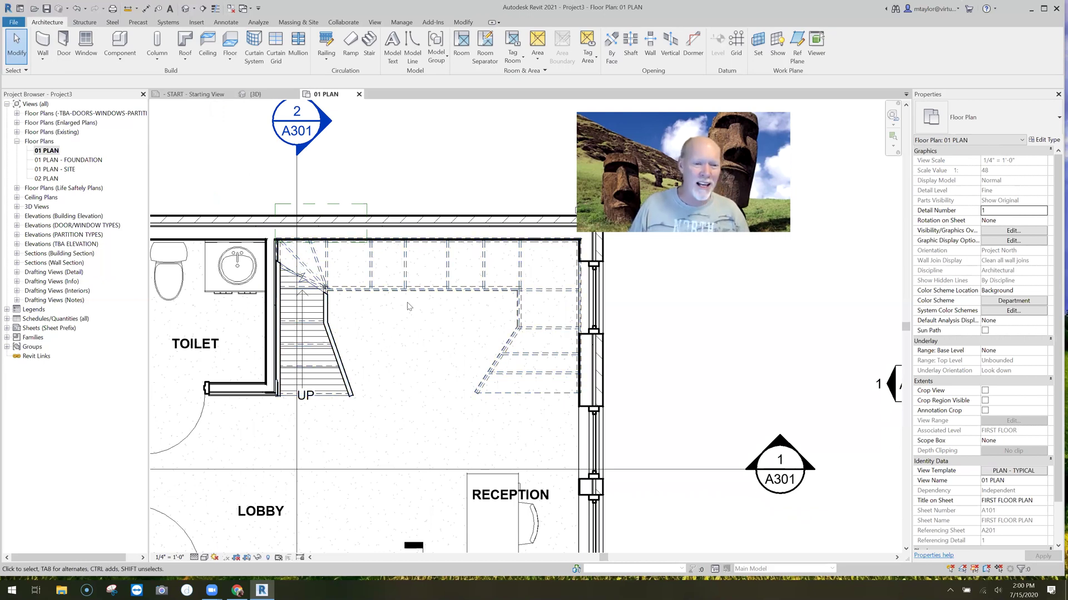
{"action": "scroll", "coordinate": [407, 290], "scroll_direction": "down", "scroll_amount": 2}
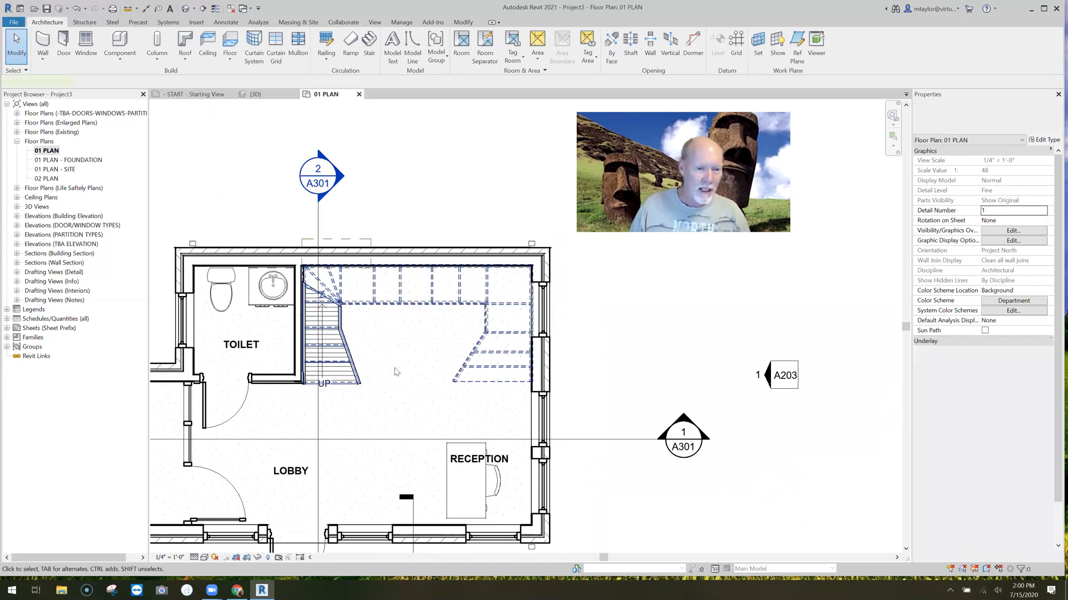
- Window-select the stair area in 01 PLAN and filter it to Stairs and Railings
{"action": "left_click", "coordinate": [359, 362]}
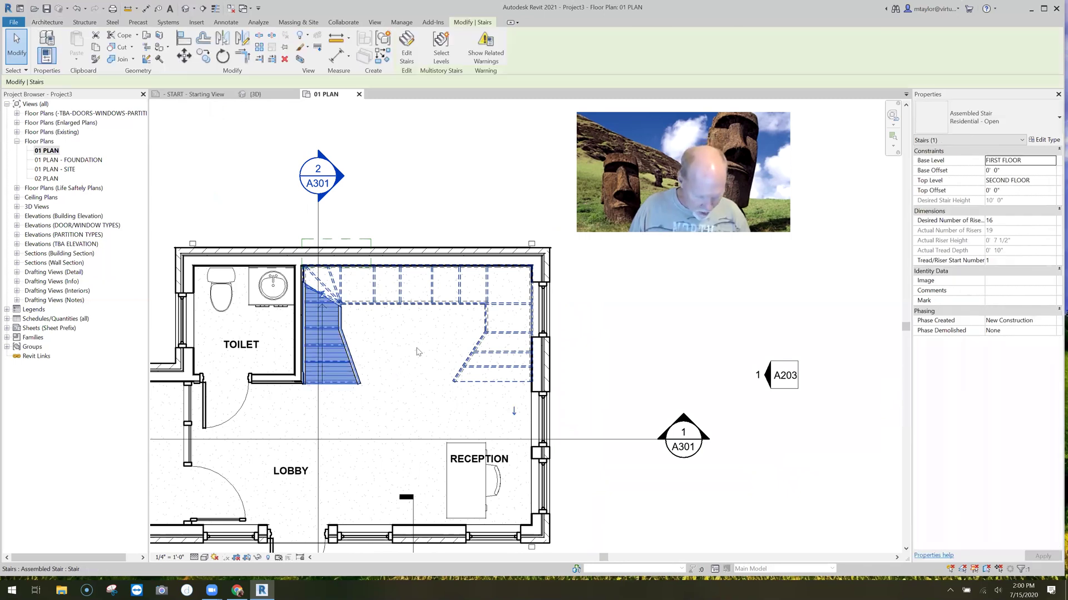
{"action": "scroll", "coordinate": [418, 352], "scroll_direction": "up", "scroll_amount": 1}
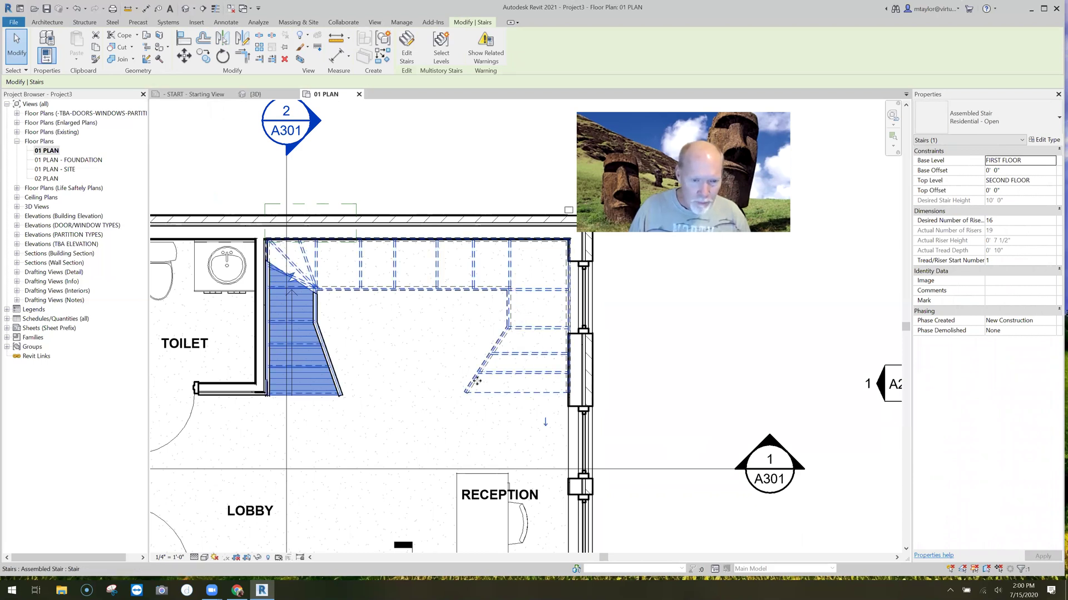
{"action": "scroll", "coordinate": [477, 382], "scroll_direction": "up", "scroll_amount": 3}
{"action": "scroll", "coordinate": [413, 262], "scroll_direction": "down", "scroll_amount": 2}
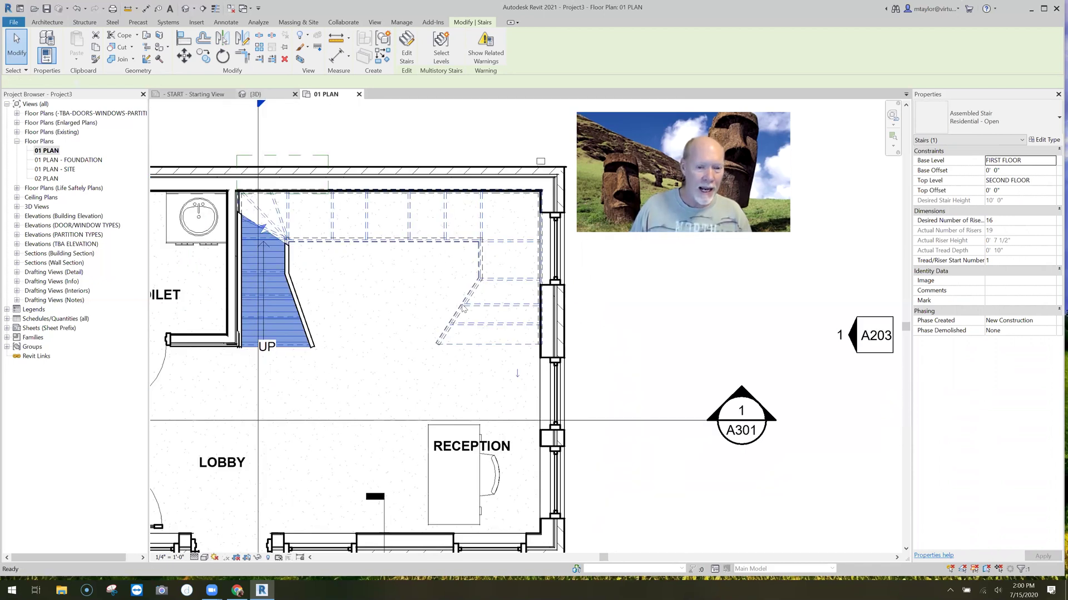
{"action": "key", "text": "ctrl+Tab"}
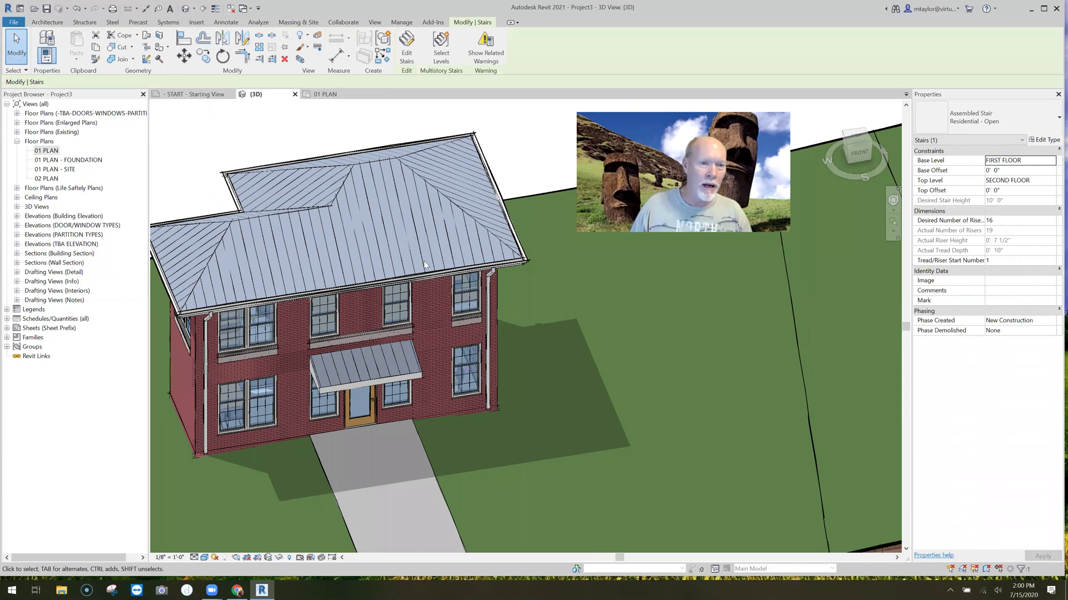
{"action": "key", "text": "ctrl+Tab"}
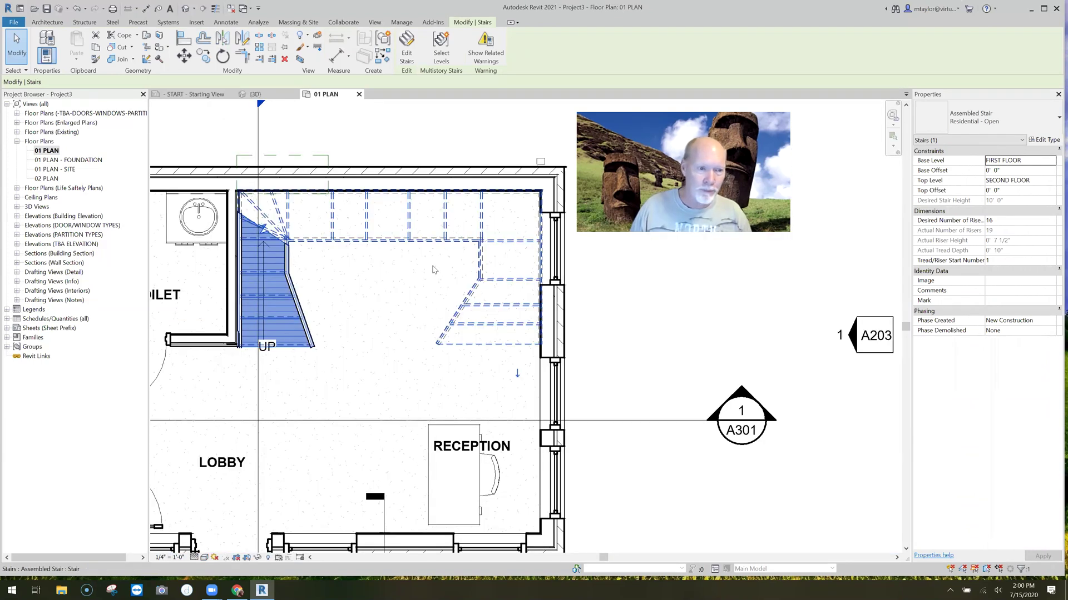
{"action": "left_click_drag", "start_coordinate": [210, 136], "coordinate": [553, 381]}
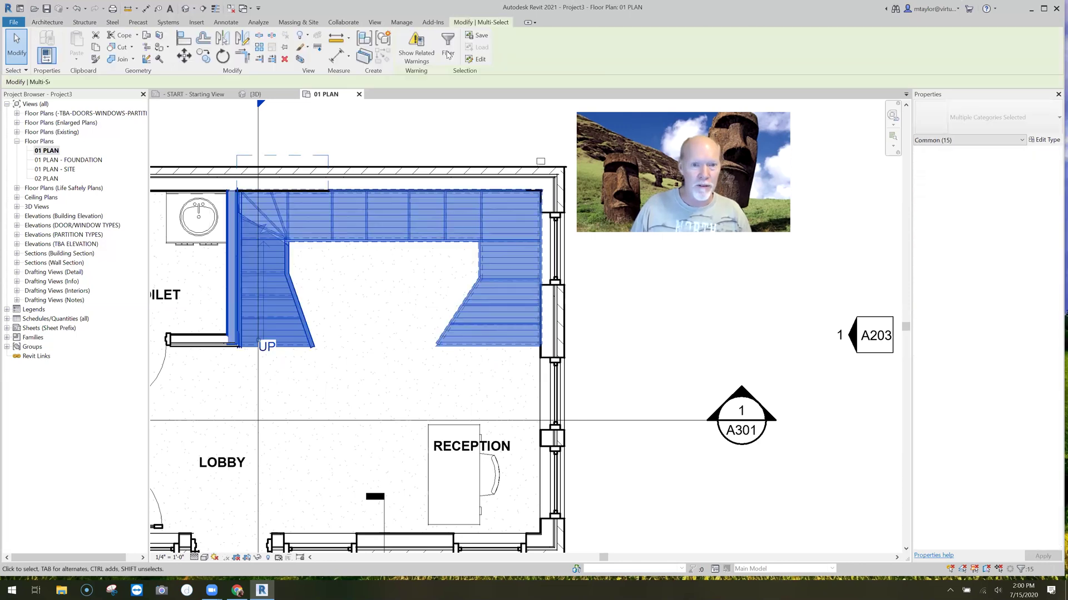
{"action": "left_click", "coordinate": [448, 54]}
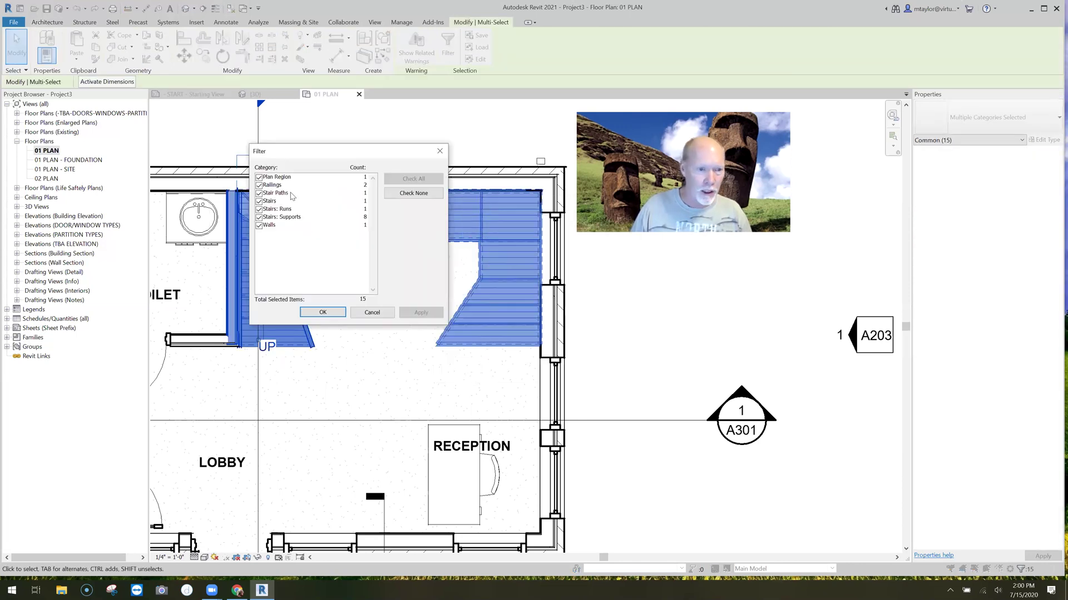
{"action": "left_click", "coordinate": [259, 201]}
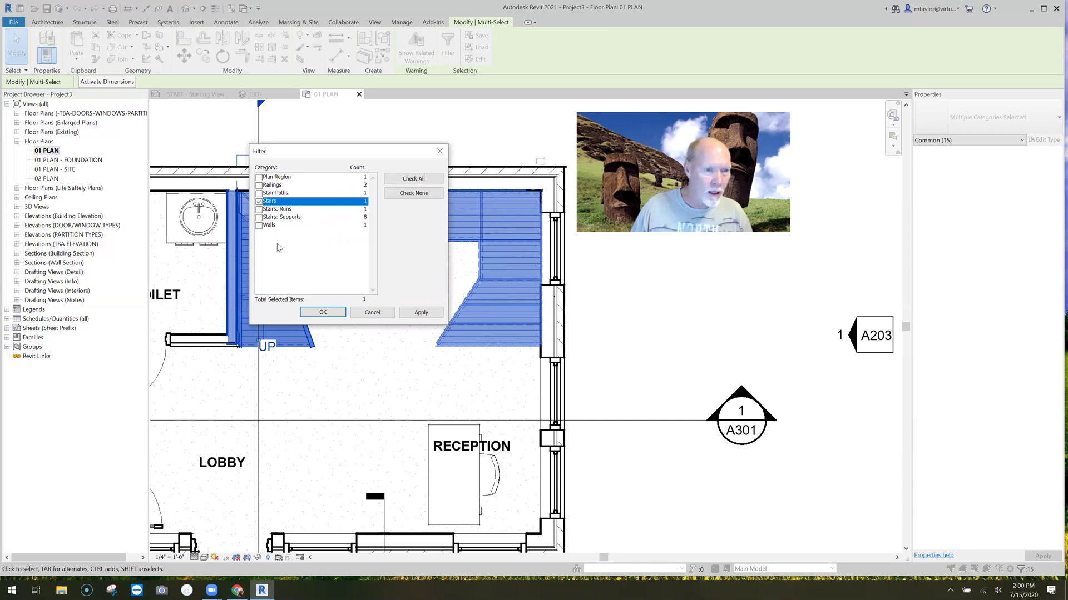
{"action": "left_click", "coordinate": [259, 185]}
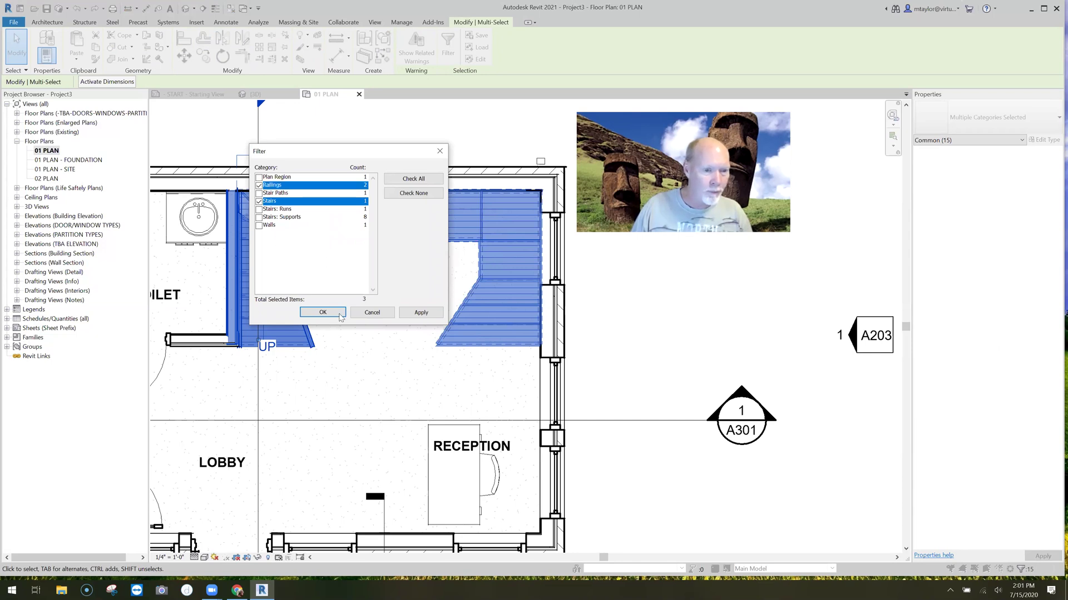
{"action": "left_click", "coordinate": [322, 312]}
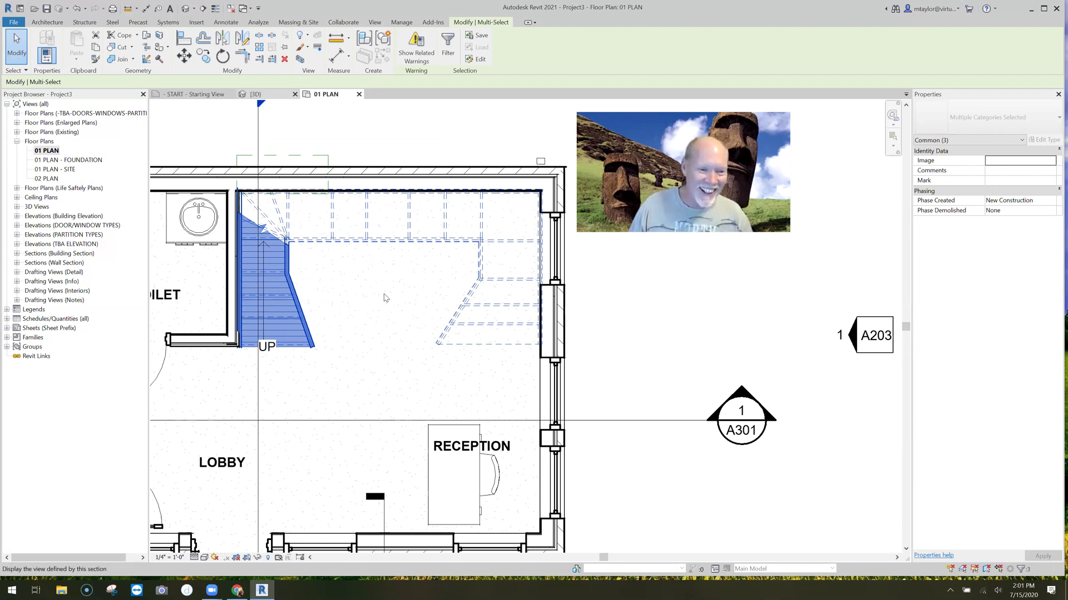
- Switch to the {3D} view and review the selection in Filter, keeping Stairs
{"action": "key", "text": "ctrl+Tab"}
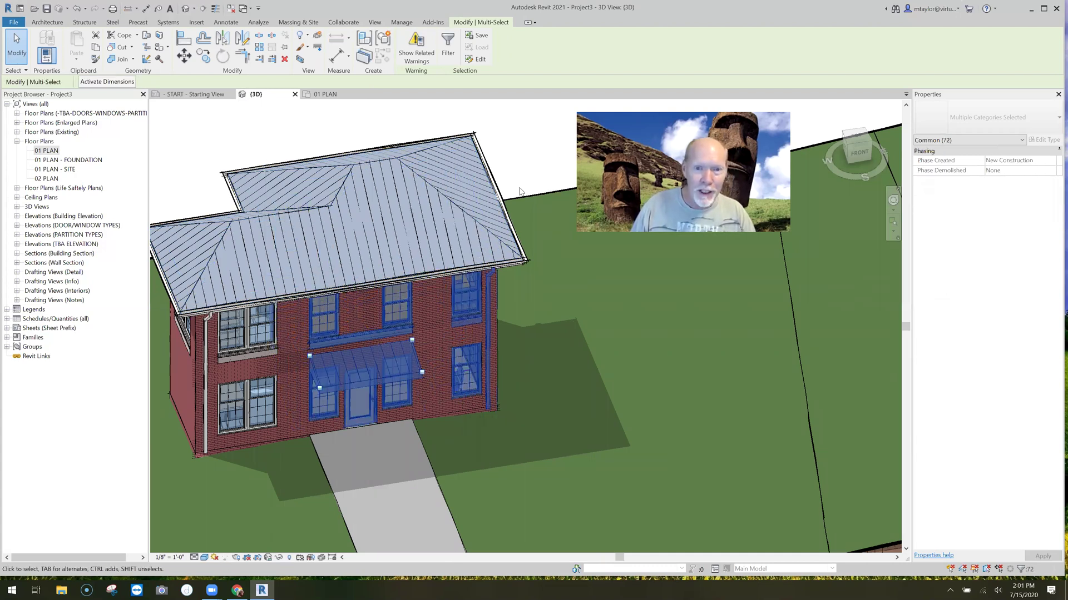
{"action": "key", "text": "f"}
{"action": "key", "text": "i"}
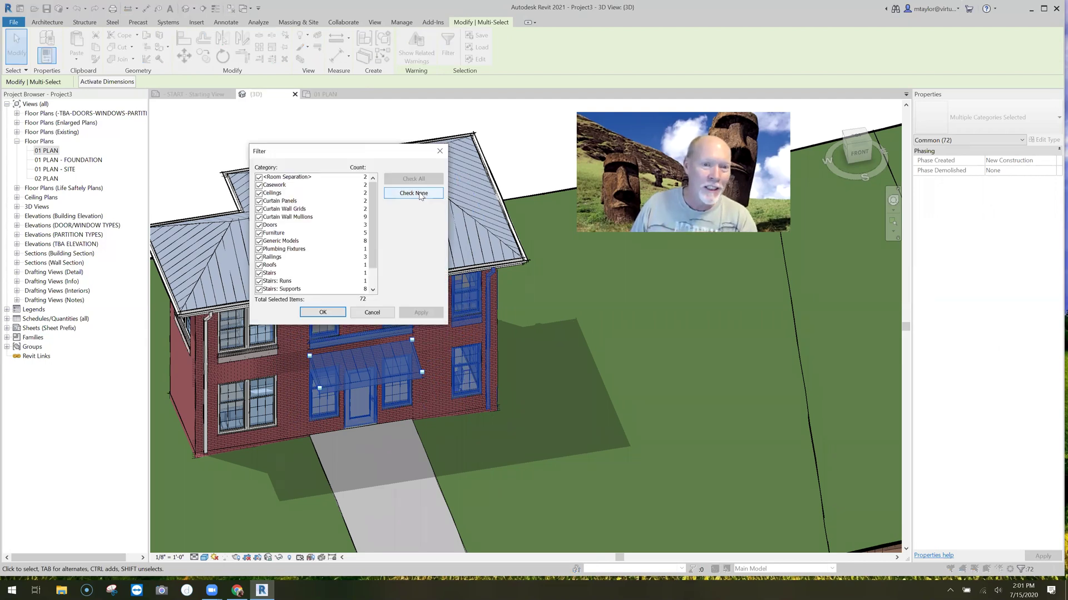
{"action": "left_click", "coordinate": [420, 195]}
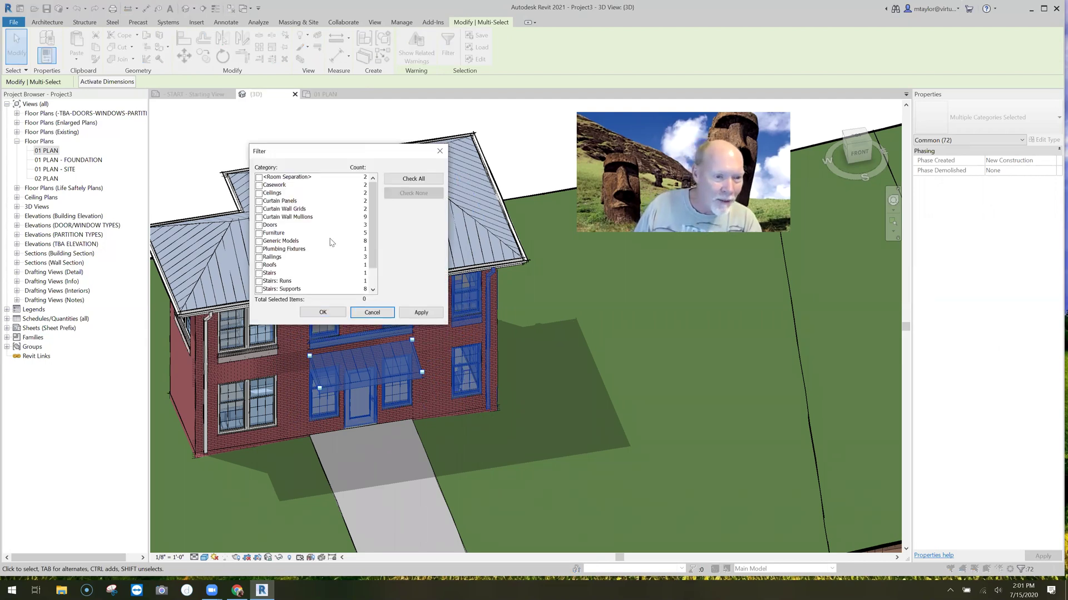
{"action": "left_click", "coordinate": [270, 273]}
{"action": "scroll", "coordinate": [371, 242], "scroll_direction": "down", "scroll_amount": 1}
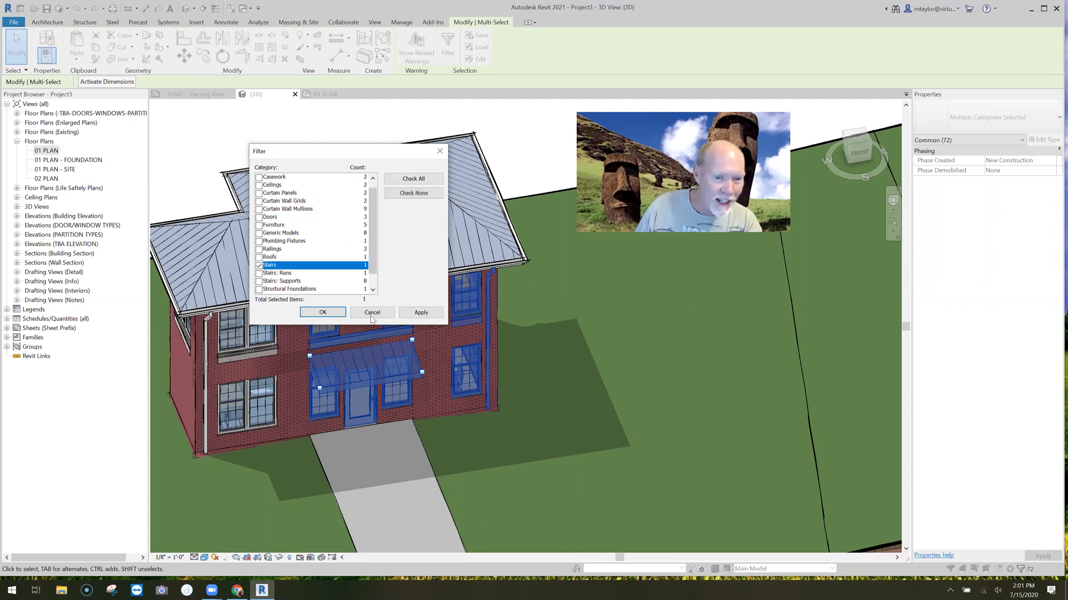
{"action": "left_click", "coordinate": [323, 313]}
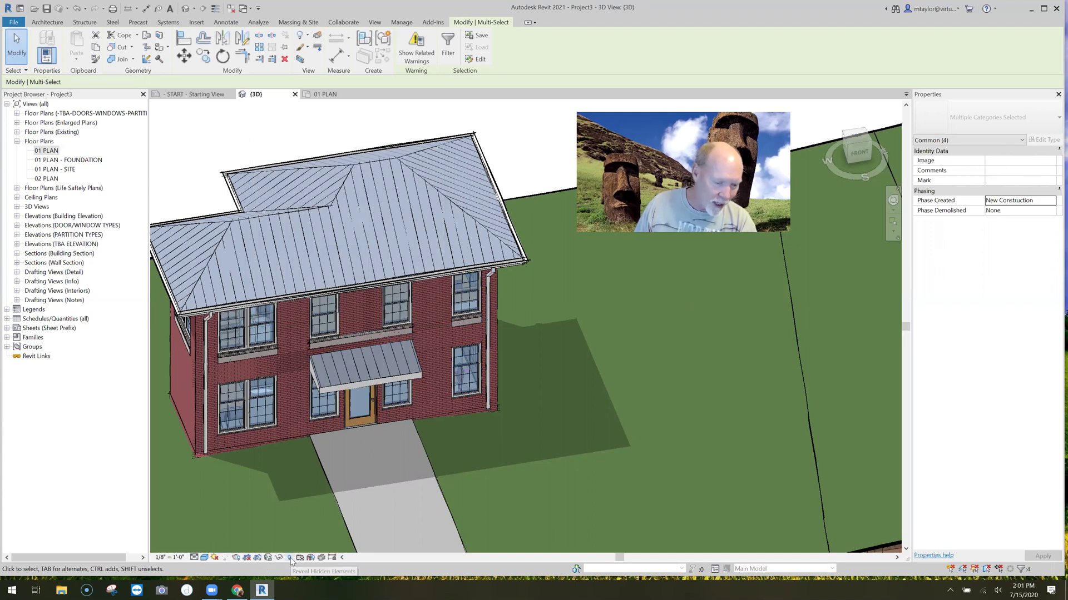
- Isolate the selected stair and railings in the 3D view
{"action": "left_click", "coordinate": [279, 558]}
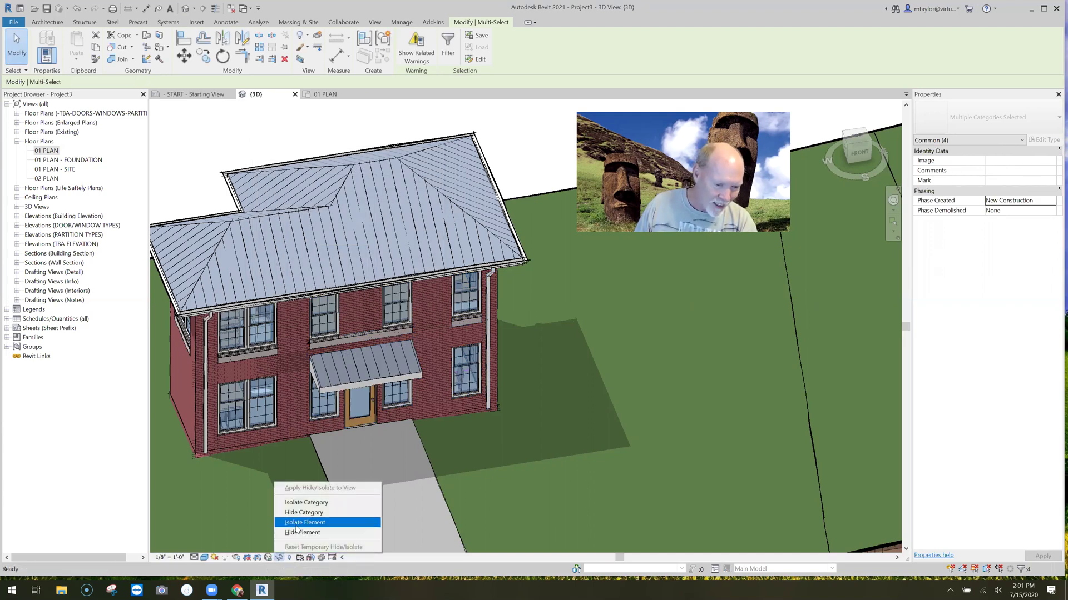
{"action": "left_click", "coordinate": [316, 523]}
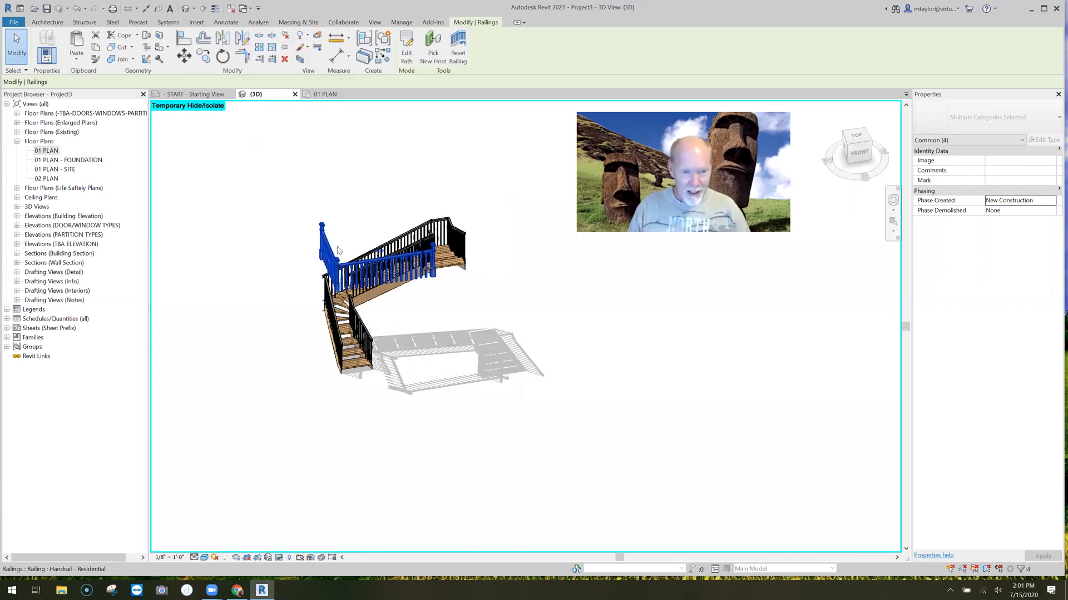
{"action": "left_click", "coordinate": [338, 250]}
{"action": "left_click", "coordinate": [419, 333]}
- Orbit and pan around the isolated stair, ending with an angled view from above
{"action": "middle_click_drag", "start_coordinate": [431, 325], "coordinate": [282, 362], "text": "shift"}
{"action": "scroll", "coordinate": [356, 345], "scroll_direction": "up", "scroll_amount": 3}
{"action": "scroll", "coordinate": [356, 367], "scroll_direction": "down", "scroll_amount": 2}
{"action": "middle_click_drag", "start_coordinate": [365, 362], "coordinate": [460, 424], "text": "shift"}
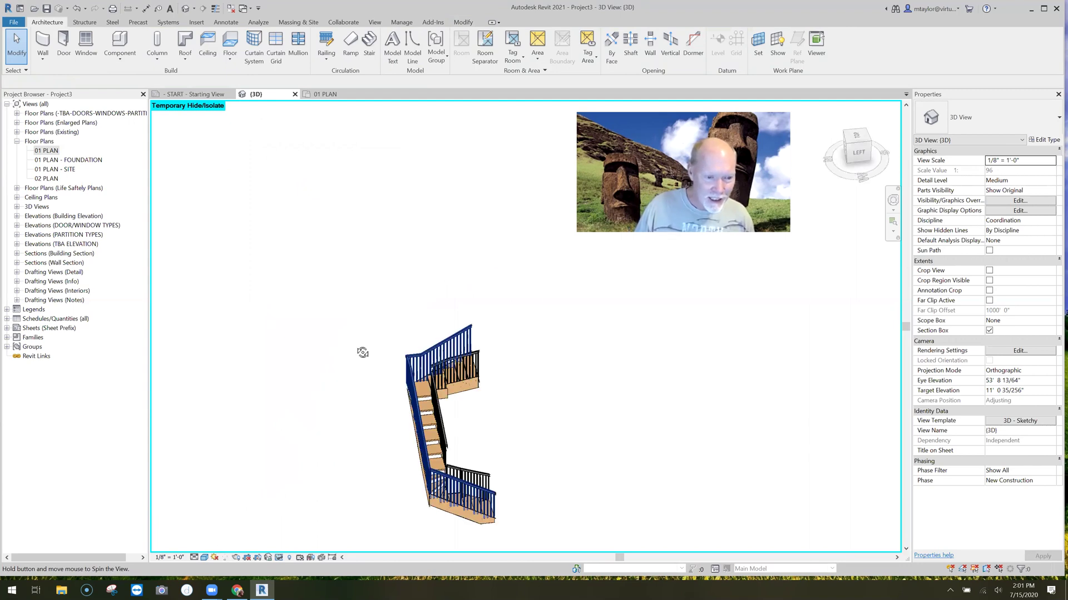
{"action": "middle_click_drag", "start_coordinate": [362, 353], "coordinate": [456, 355], "text": "shift"}
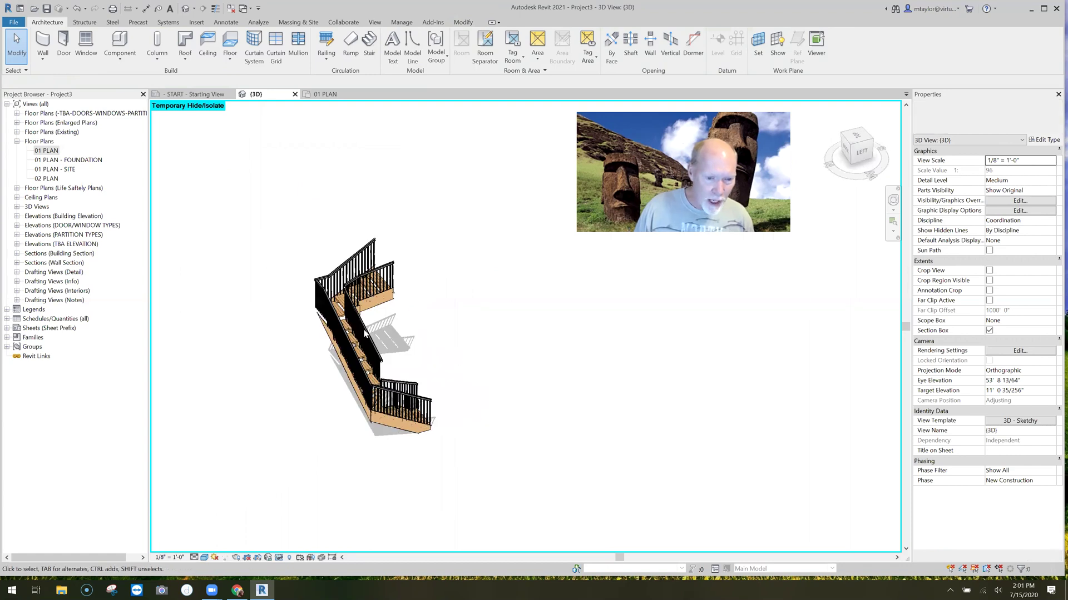
{"action": "middle_click_drag", "start_coordinate": [507, 378], "coordinate": [357, 388], "text": "shift"}
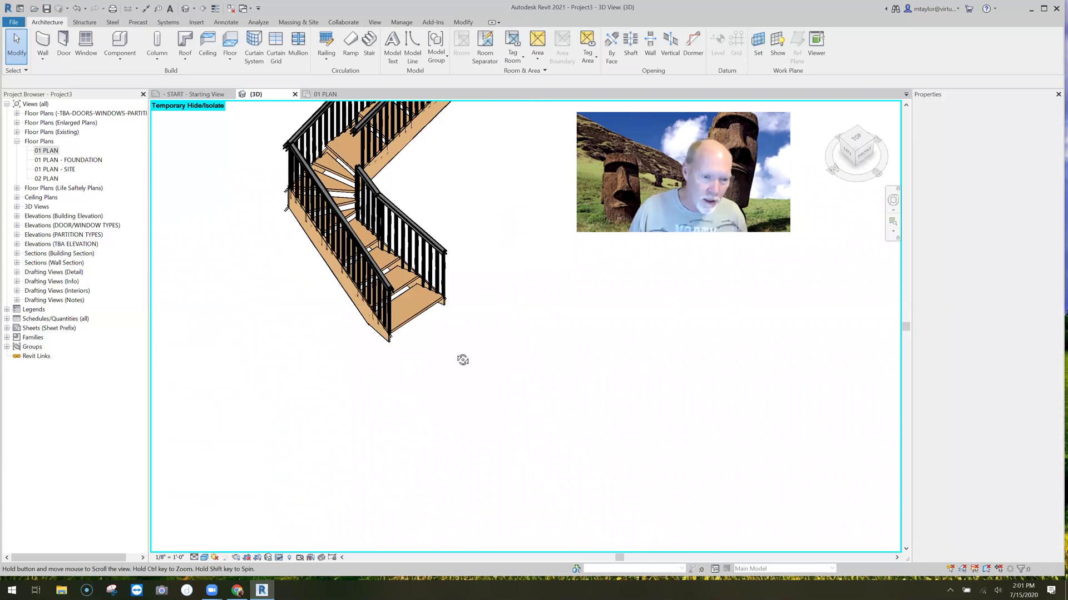
{"action": "middle_click_drag", "start_coordinate": [414, 341], "coordinate": [267, 348], "text": "shift"}
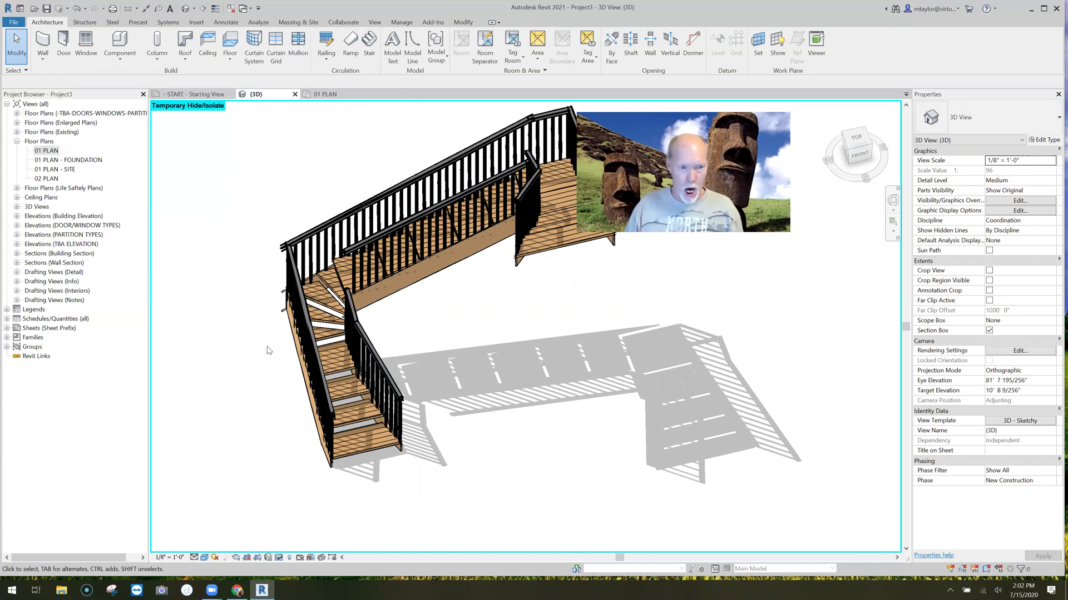
{"action": "middle_click_drag", "start_coordinate": [269, 350], "coordinate": [237, 367]}
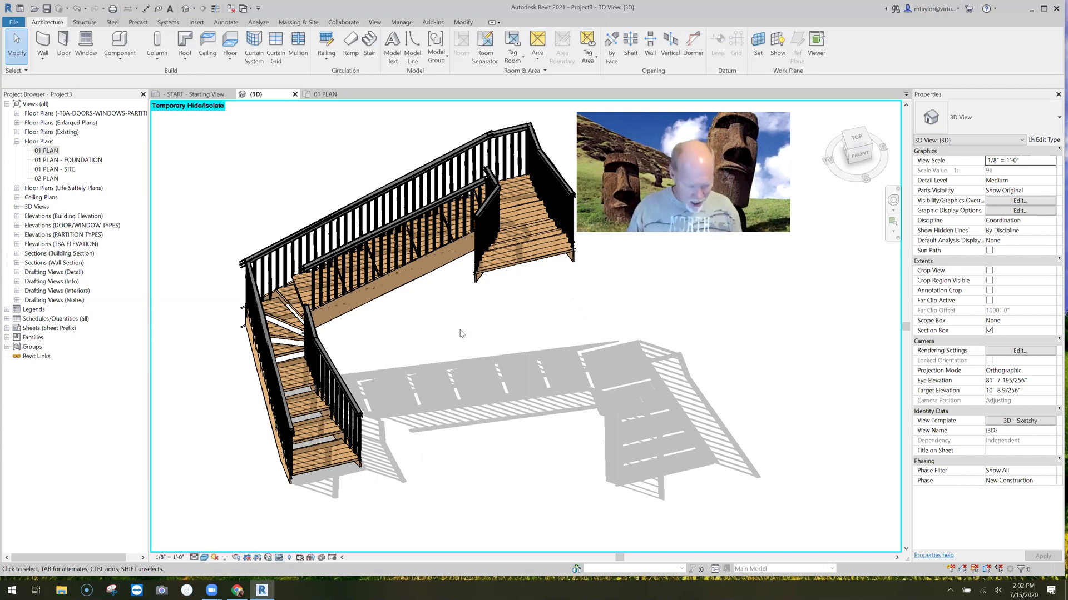
{"action": "middle_click_drag", "start_coordinate": [484, 335], "coordinate": [486, 282], "text": "shift"}
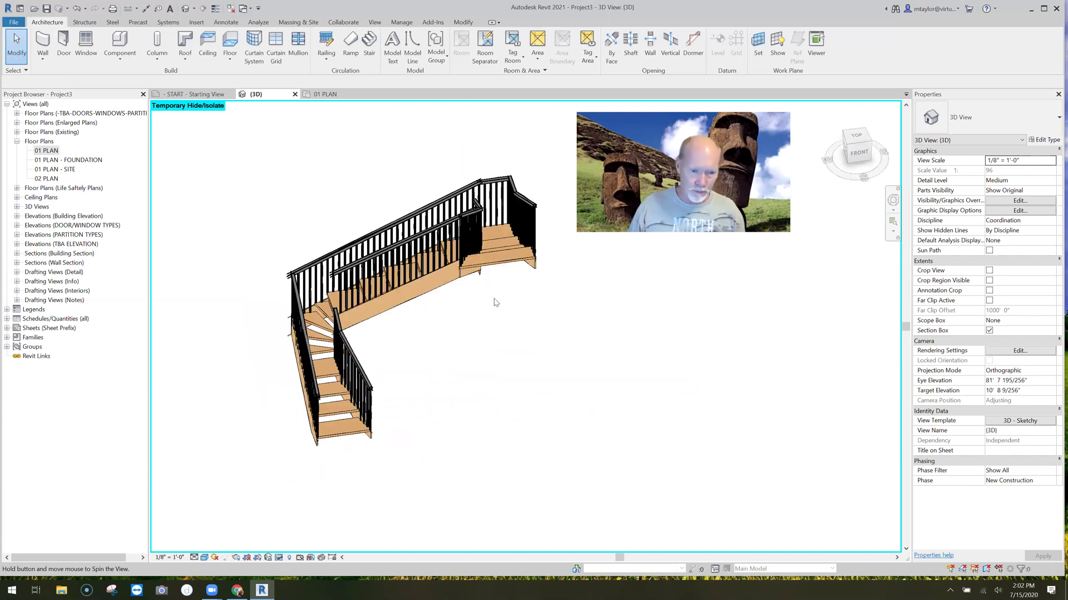
{"action": "middle_click_drag", "start_coordinate": [490, 327], "coordinate": [459, 321], "text": "shift"}
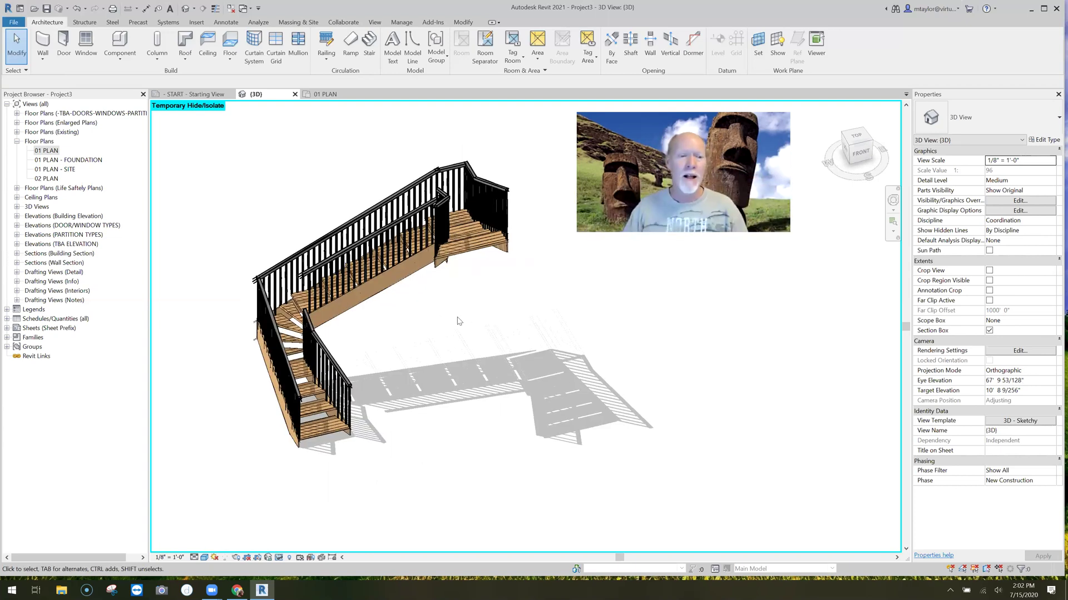